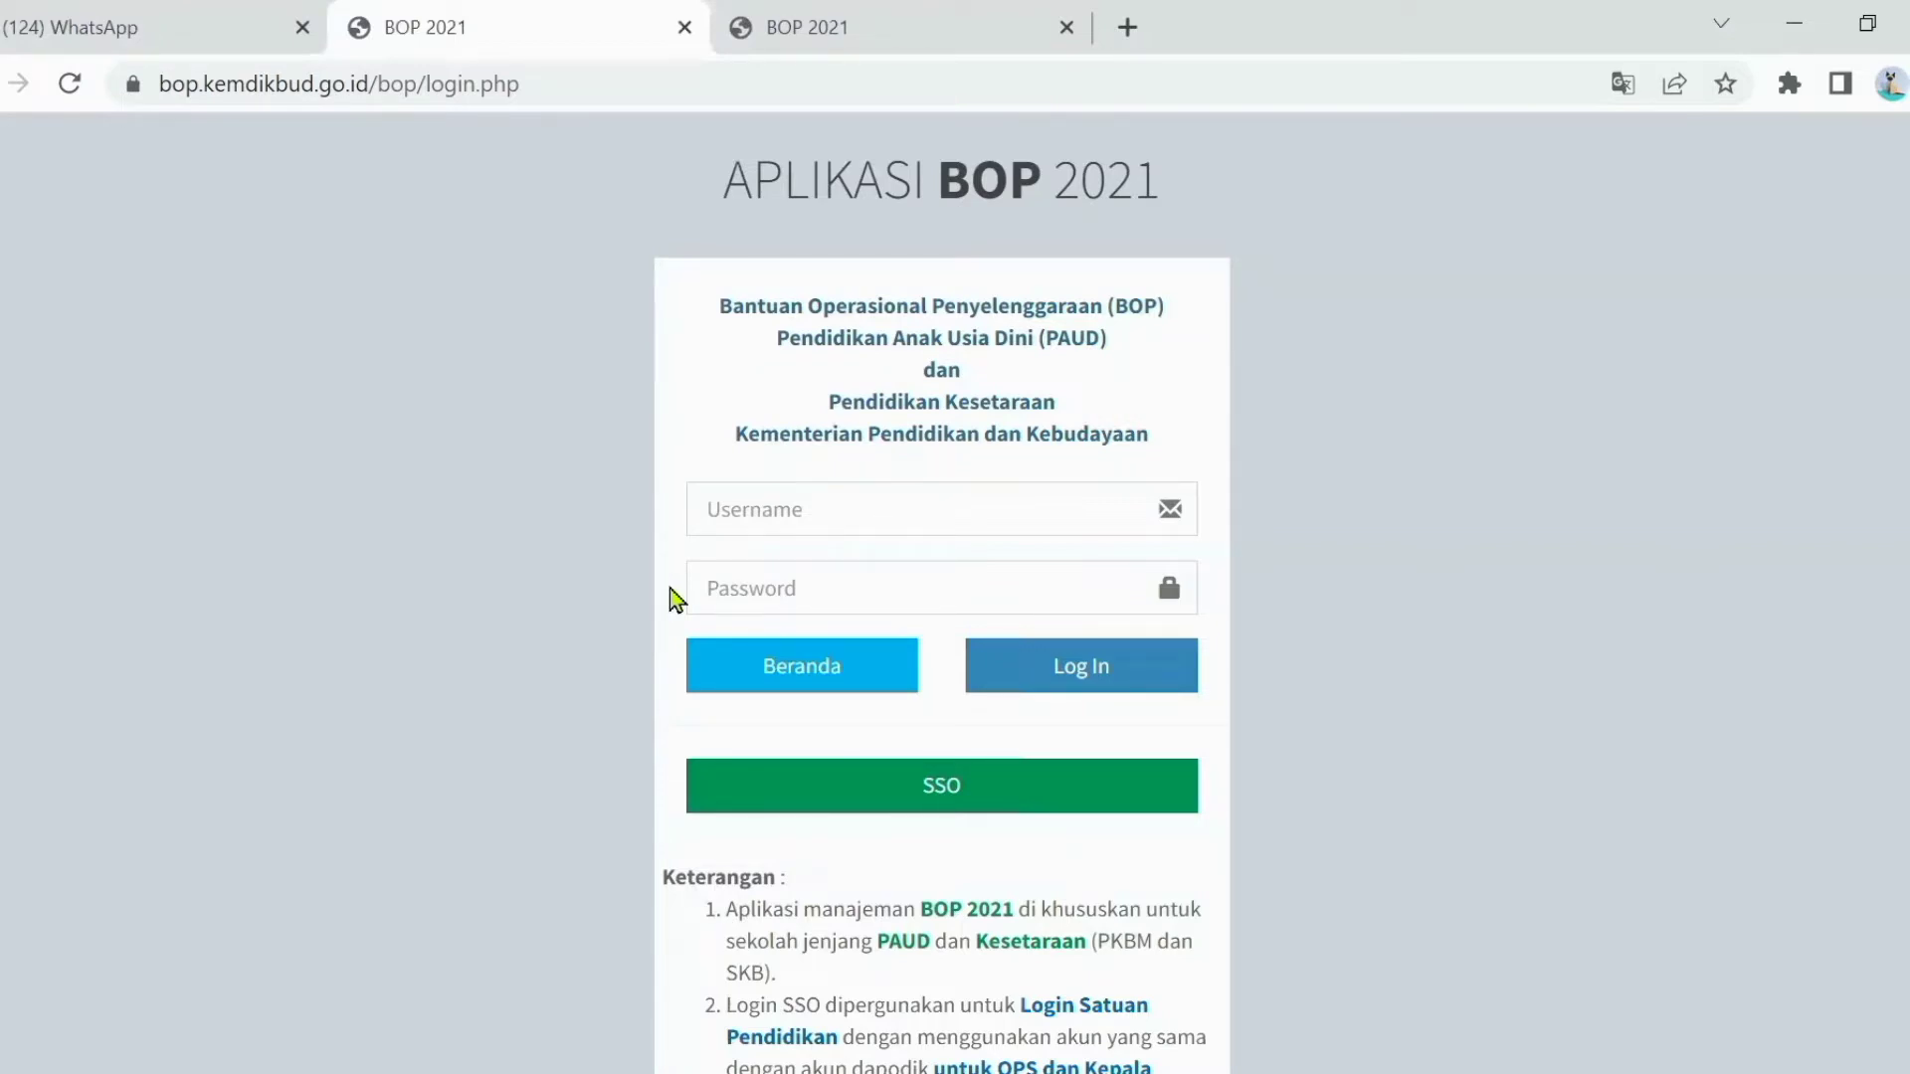
Step: Sign in through SSO with the prefilled Dapodik account and open the Input Perencanaan page
click(806, 788)
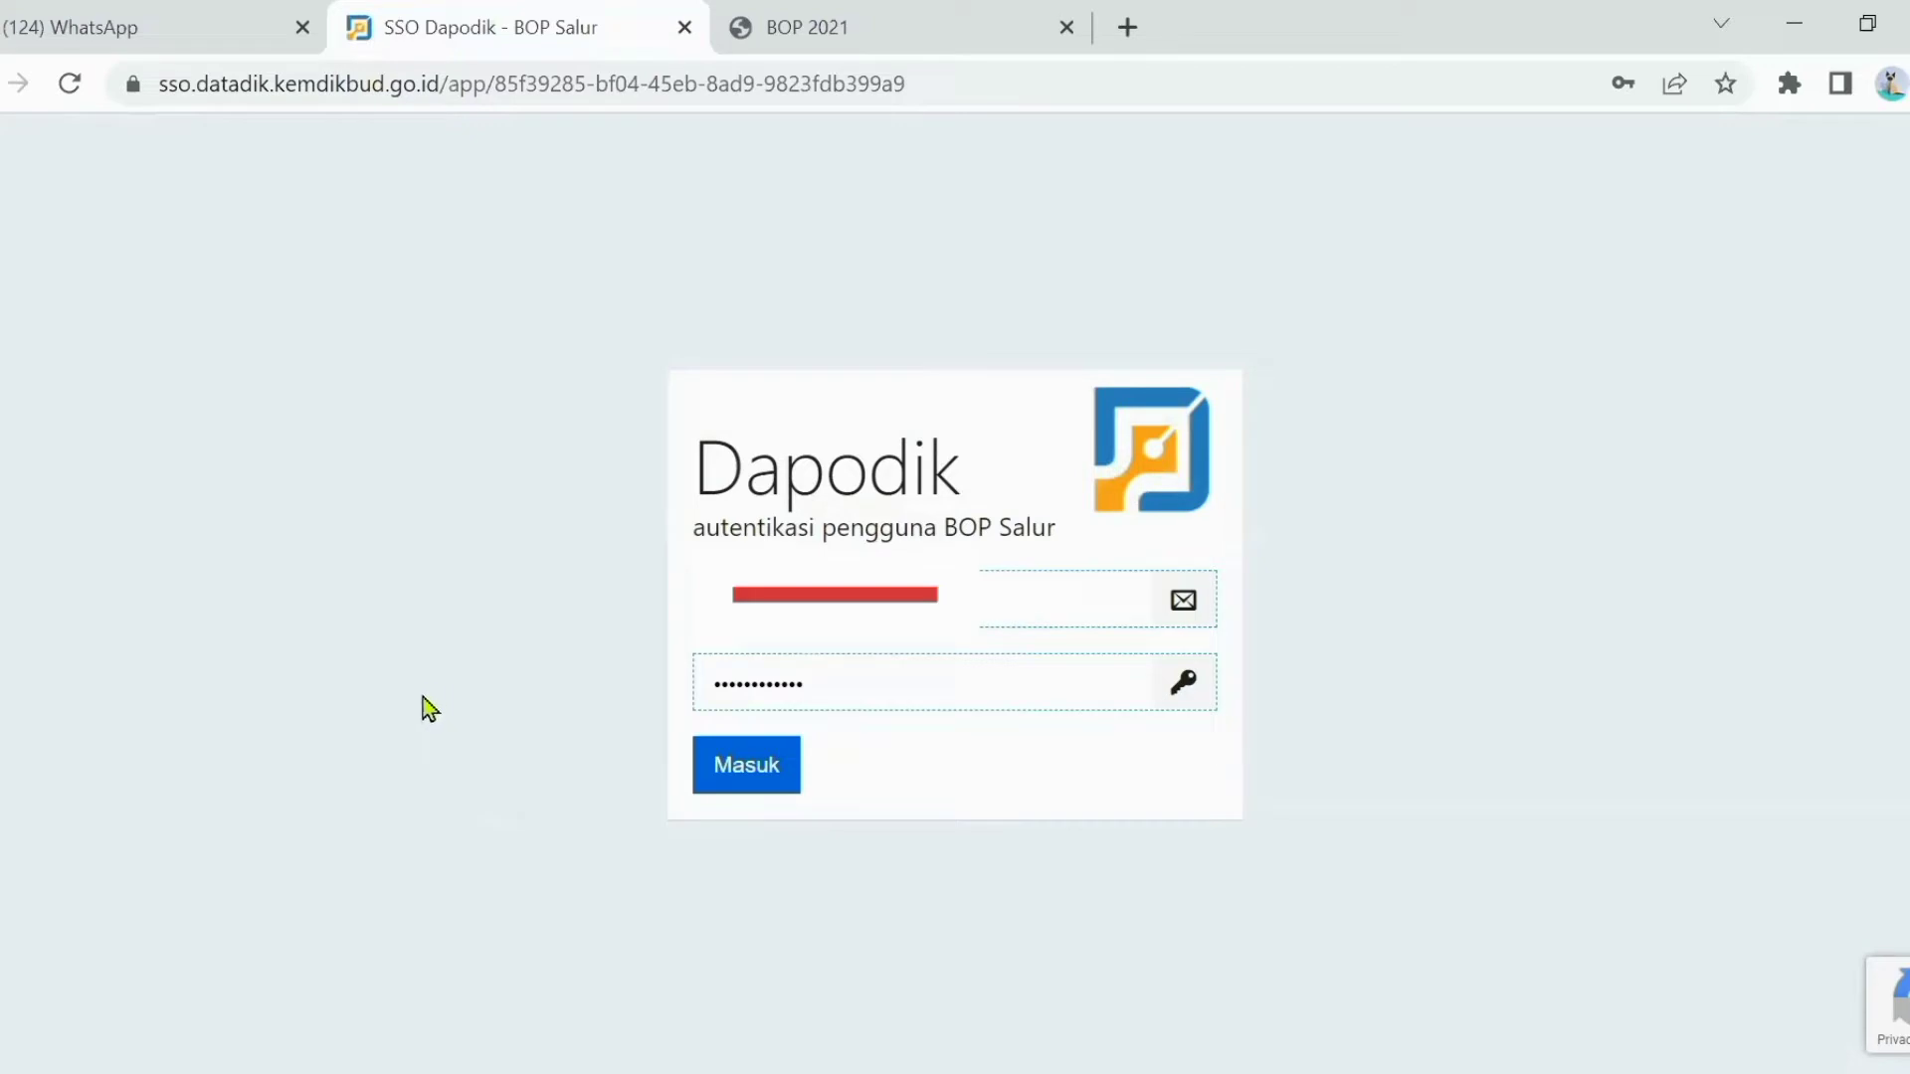
click(711, 770)
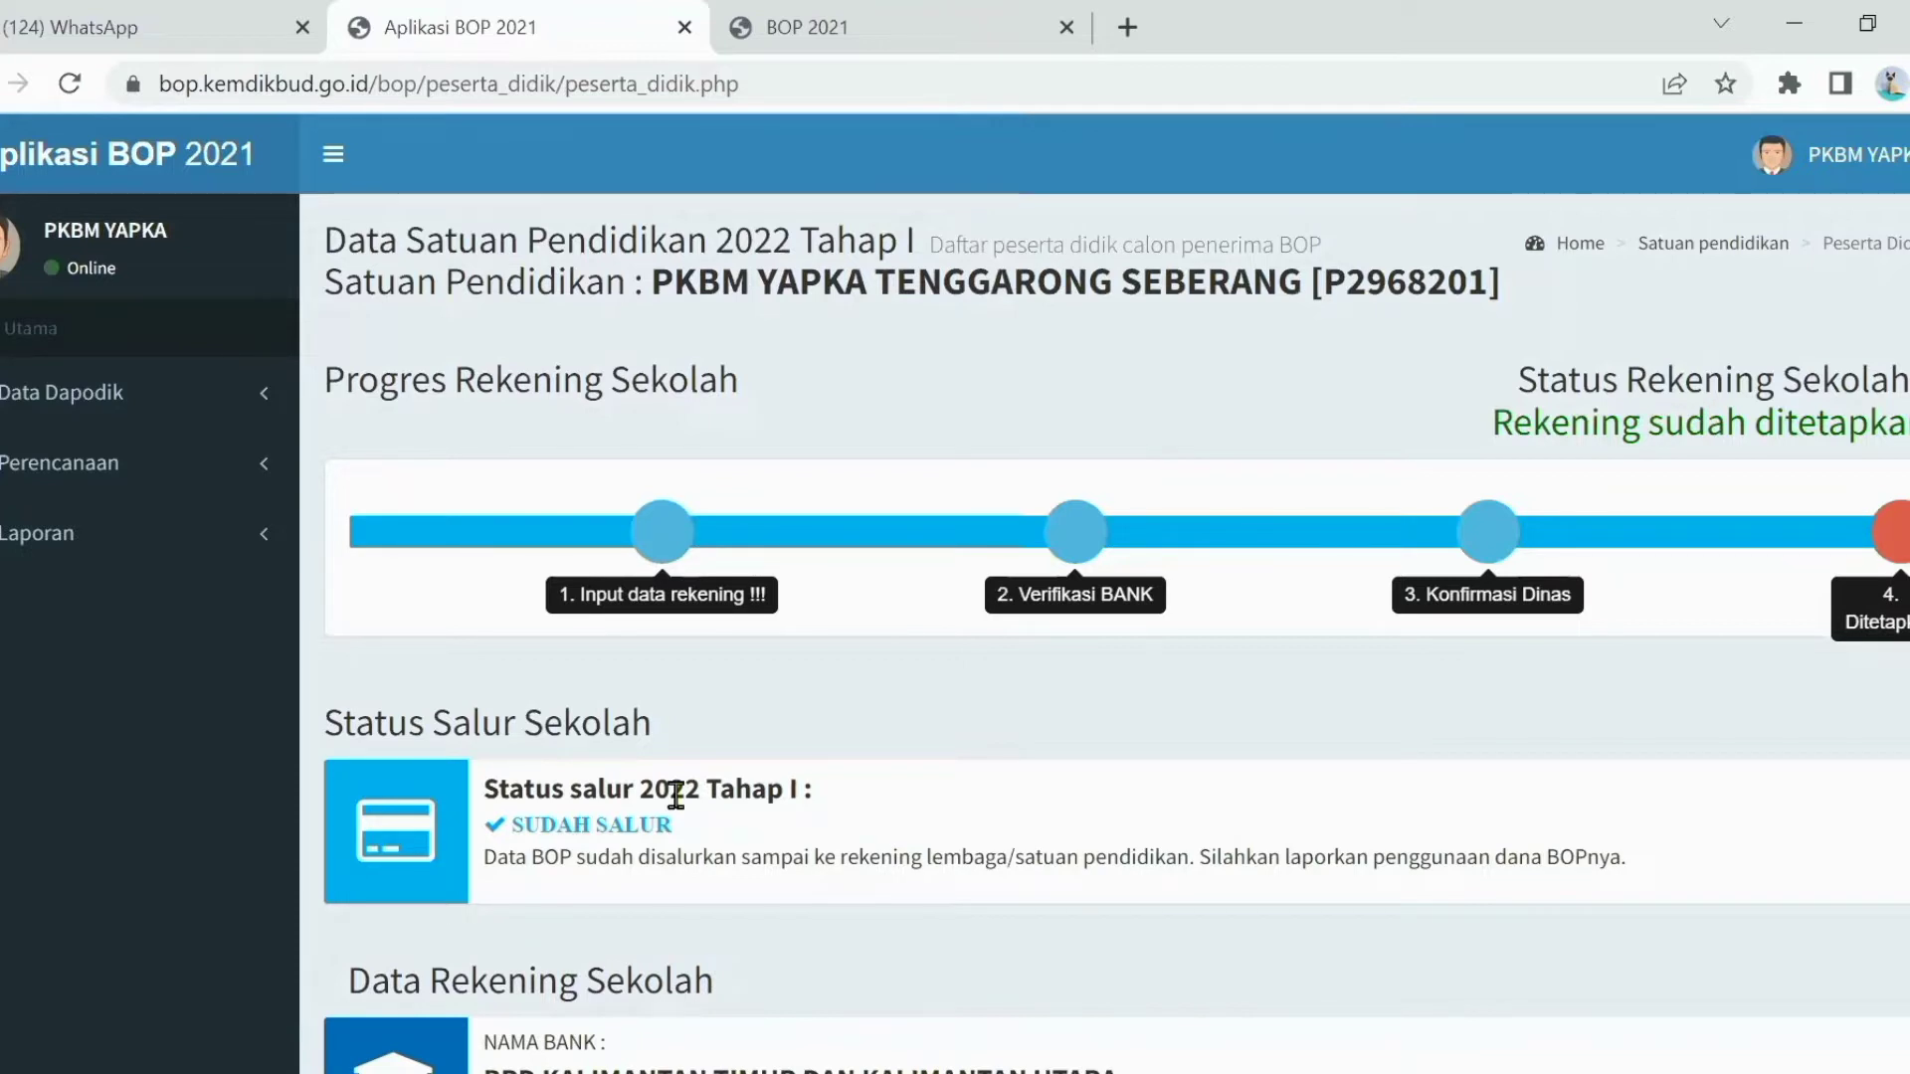
click(50, 467)
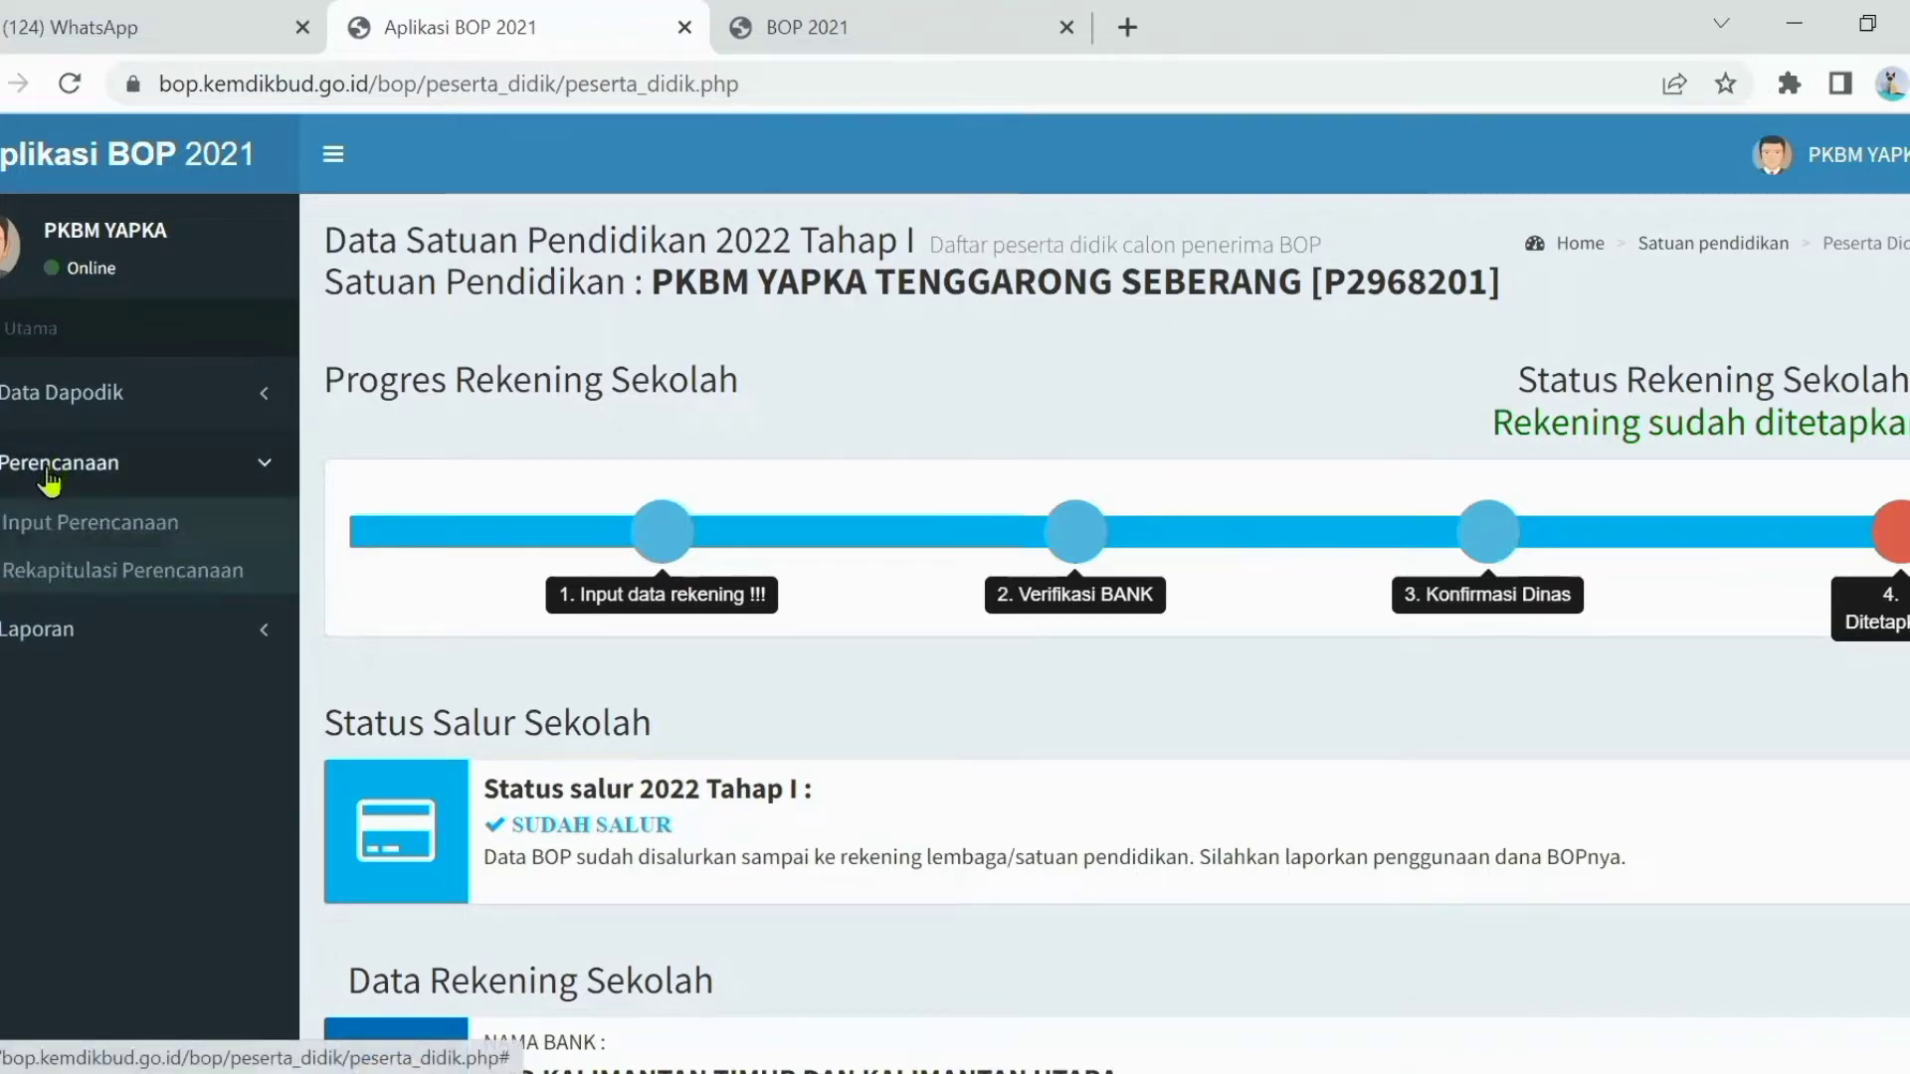
click(74, 534)
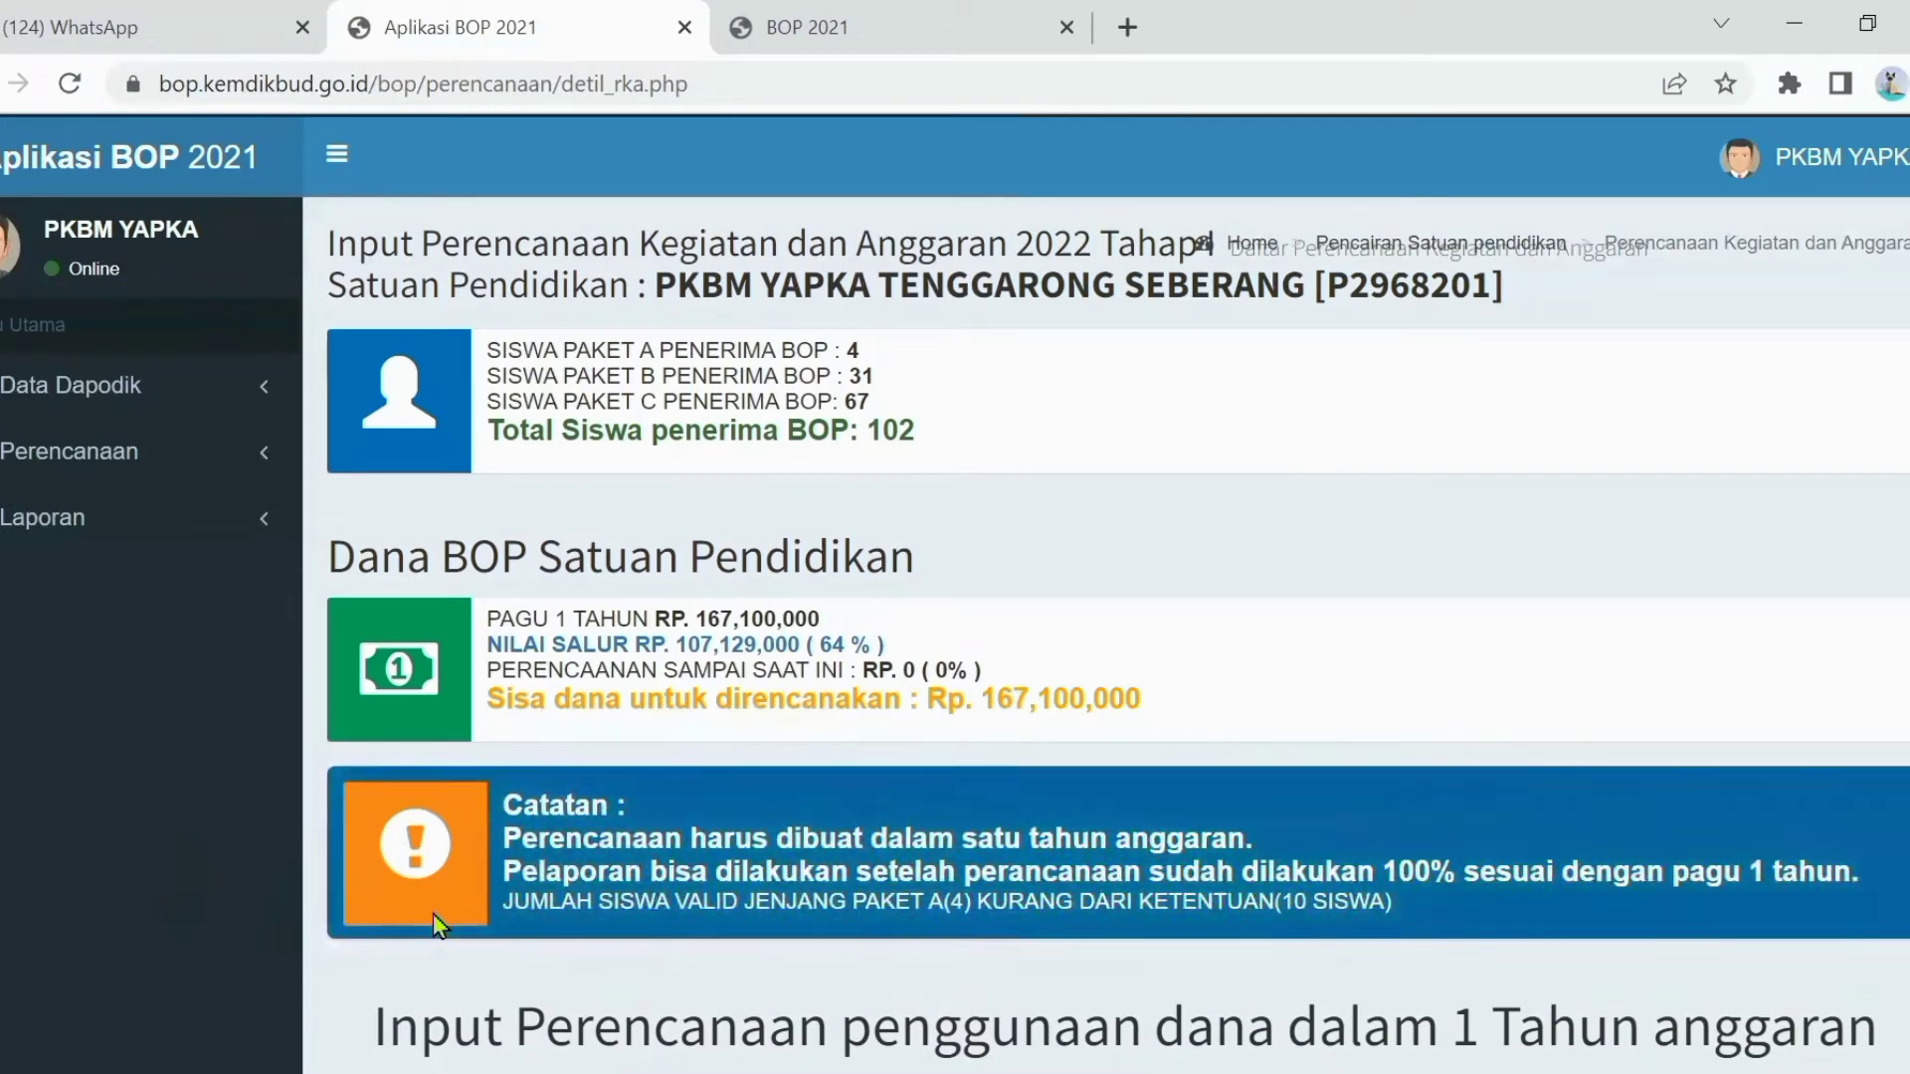
Step: Switch to the RKAS workbook in Excel and examine the RKAS PAKET B budget plan, from summary to spending items
key(alt+Tab)
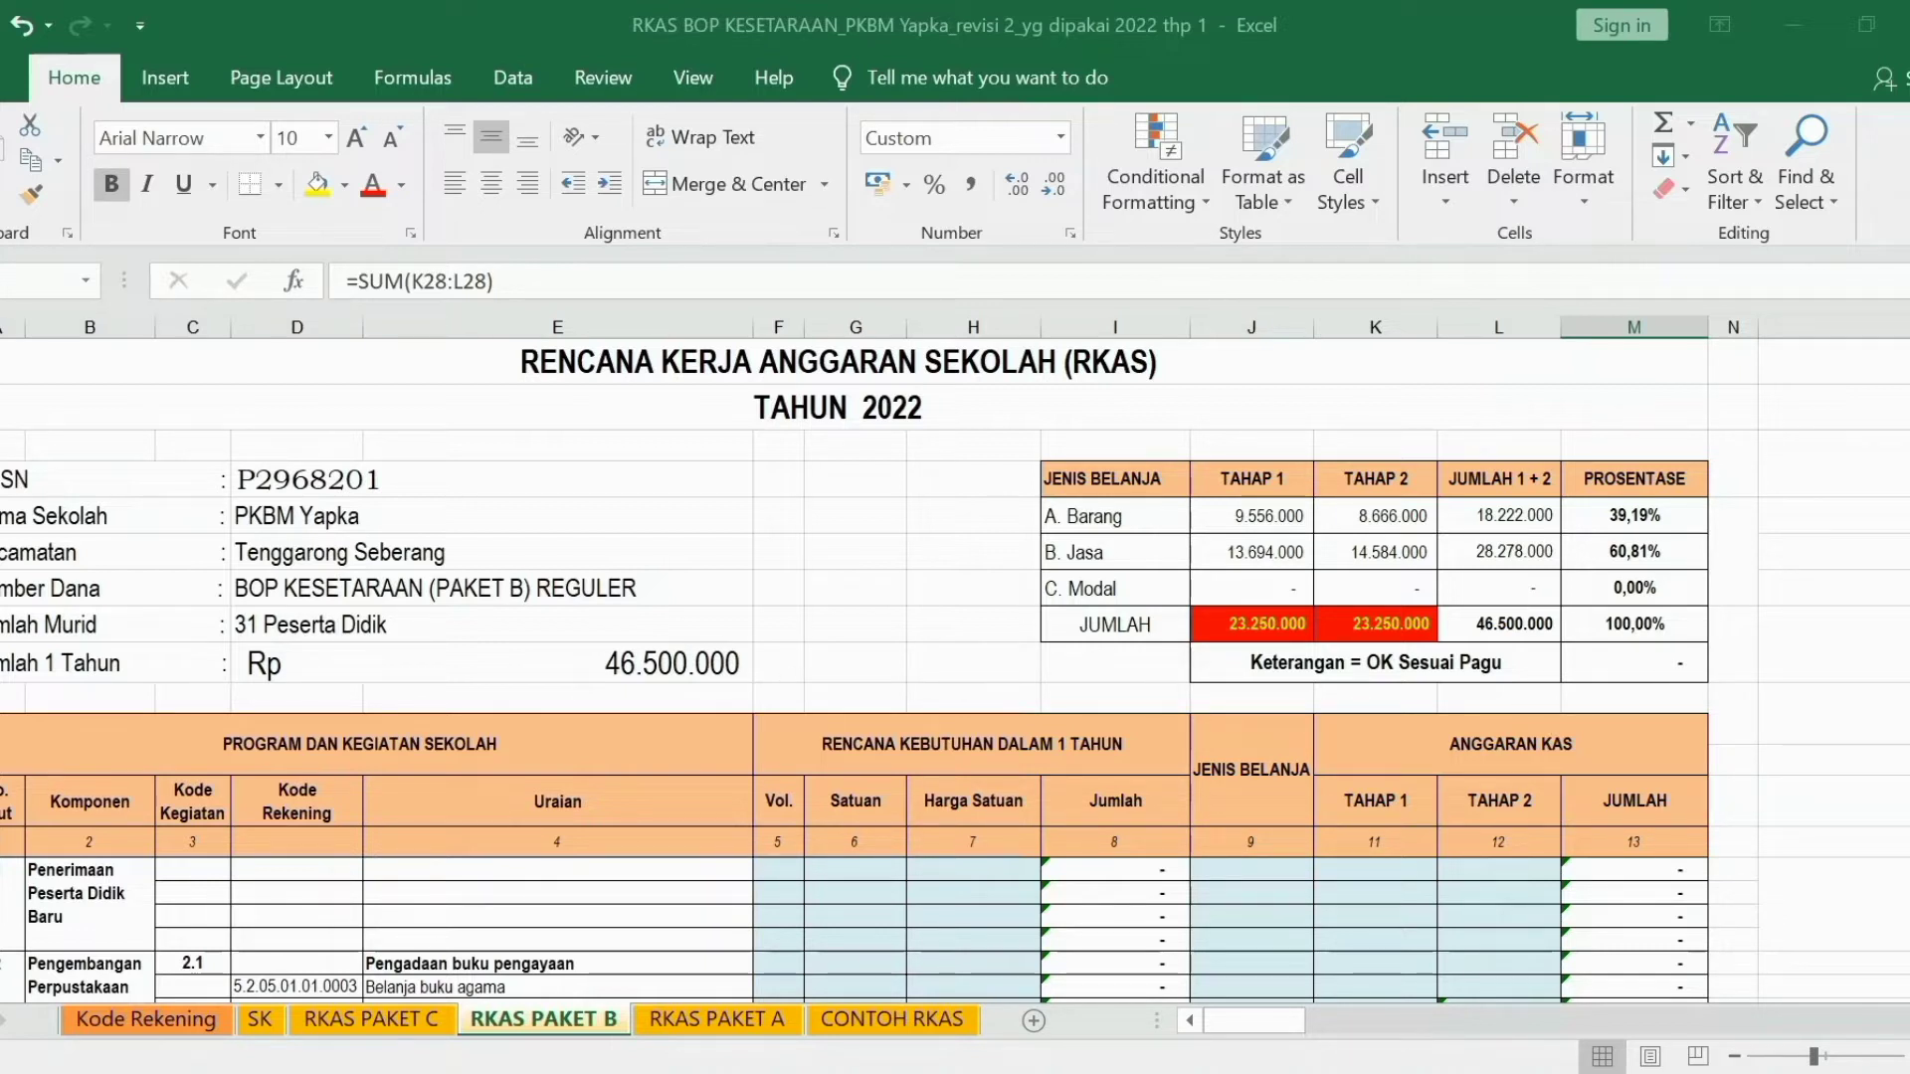
drag(1908, 374, 1909, 467)
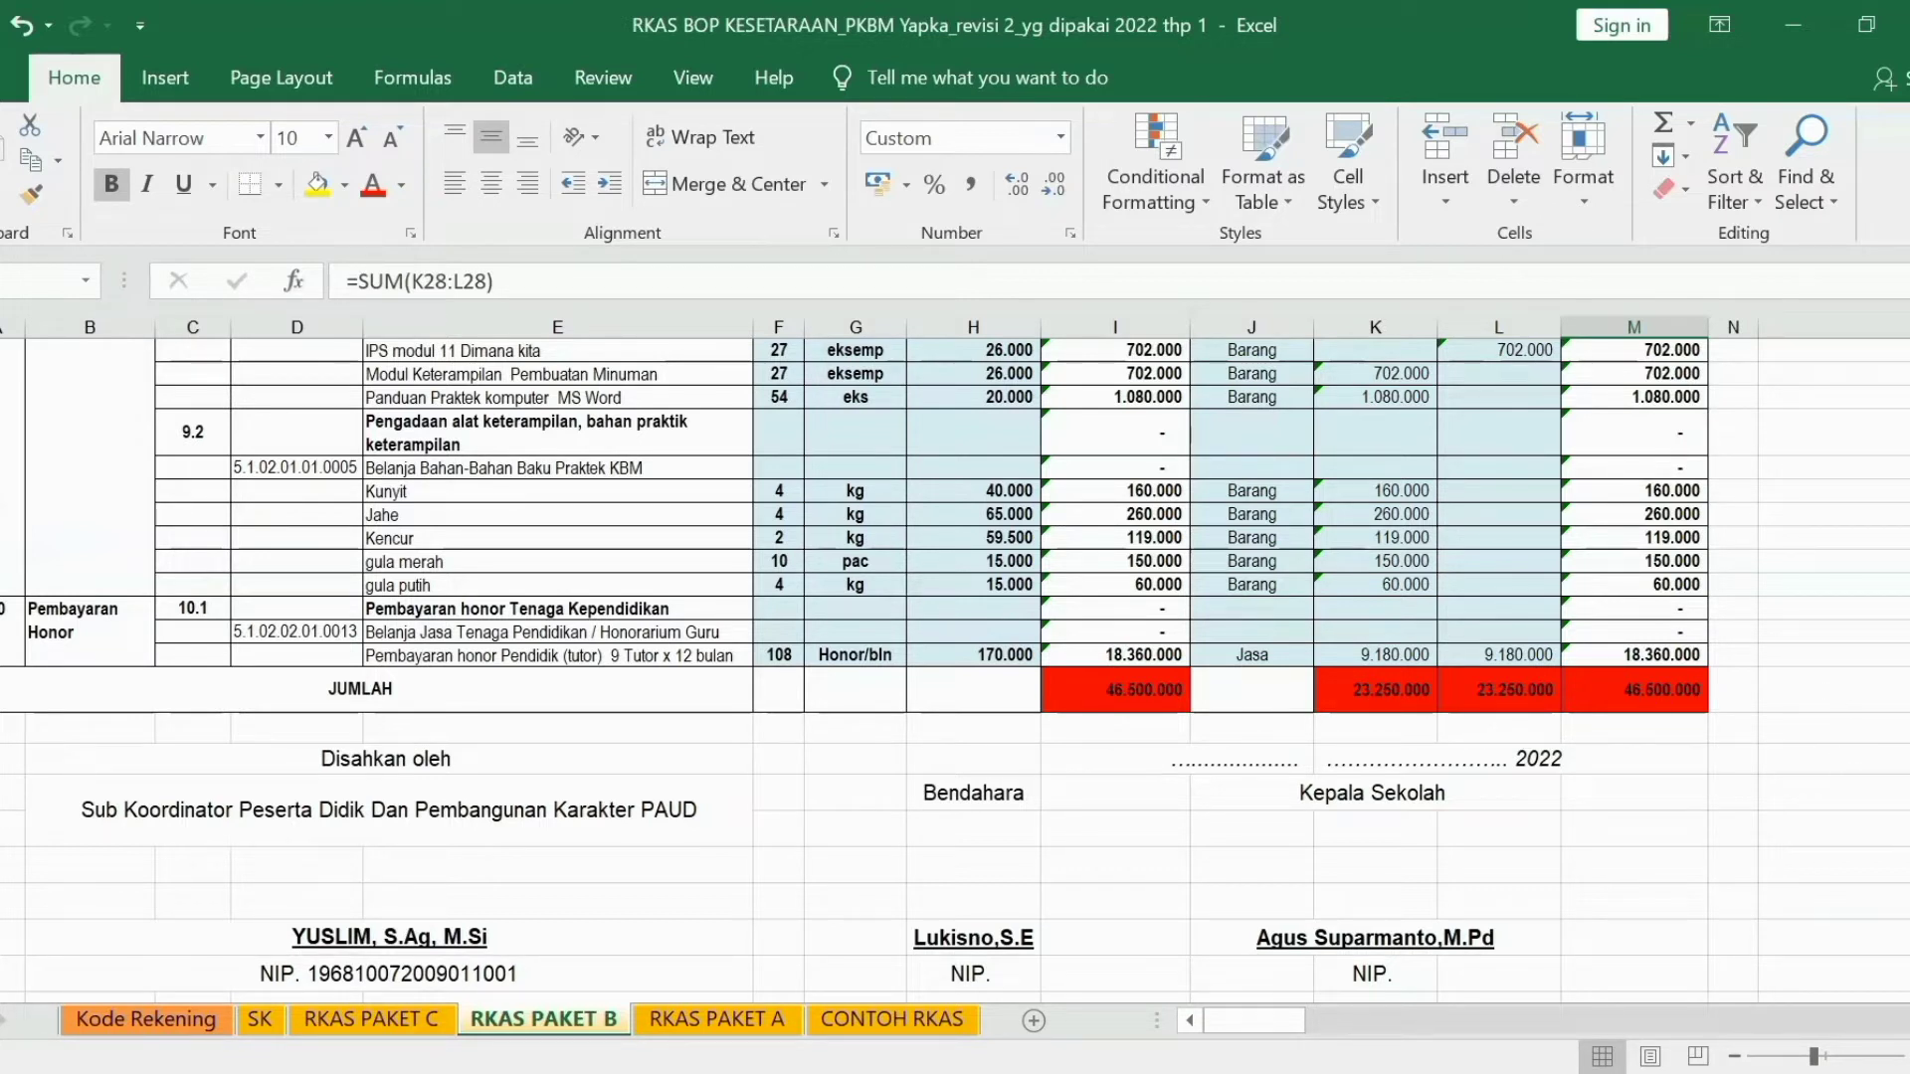
scroll(1905, 597, up, 13)
drag(1905, 596, 1860, 396)
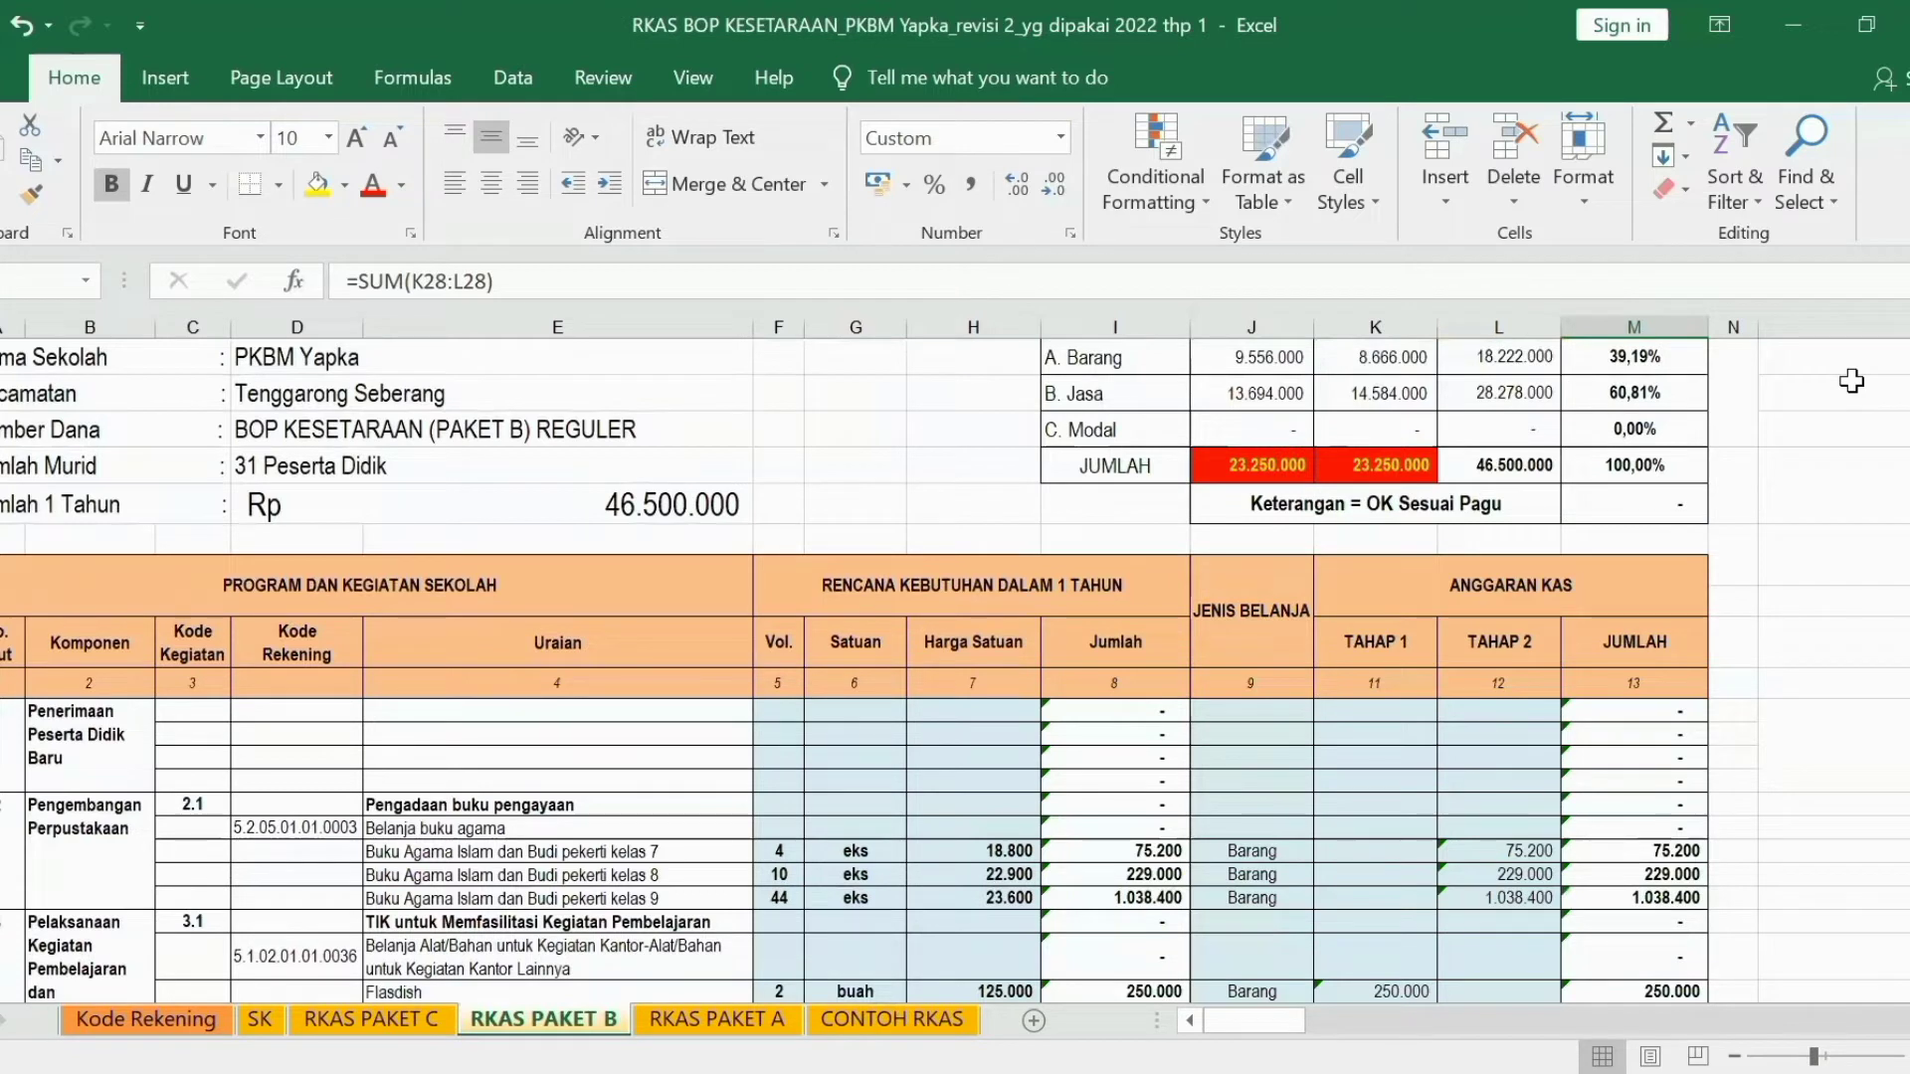
click(1104, 710)
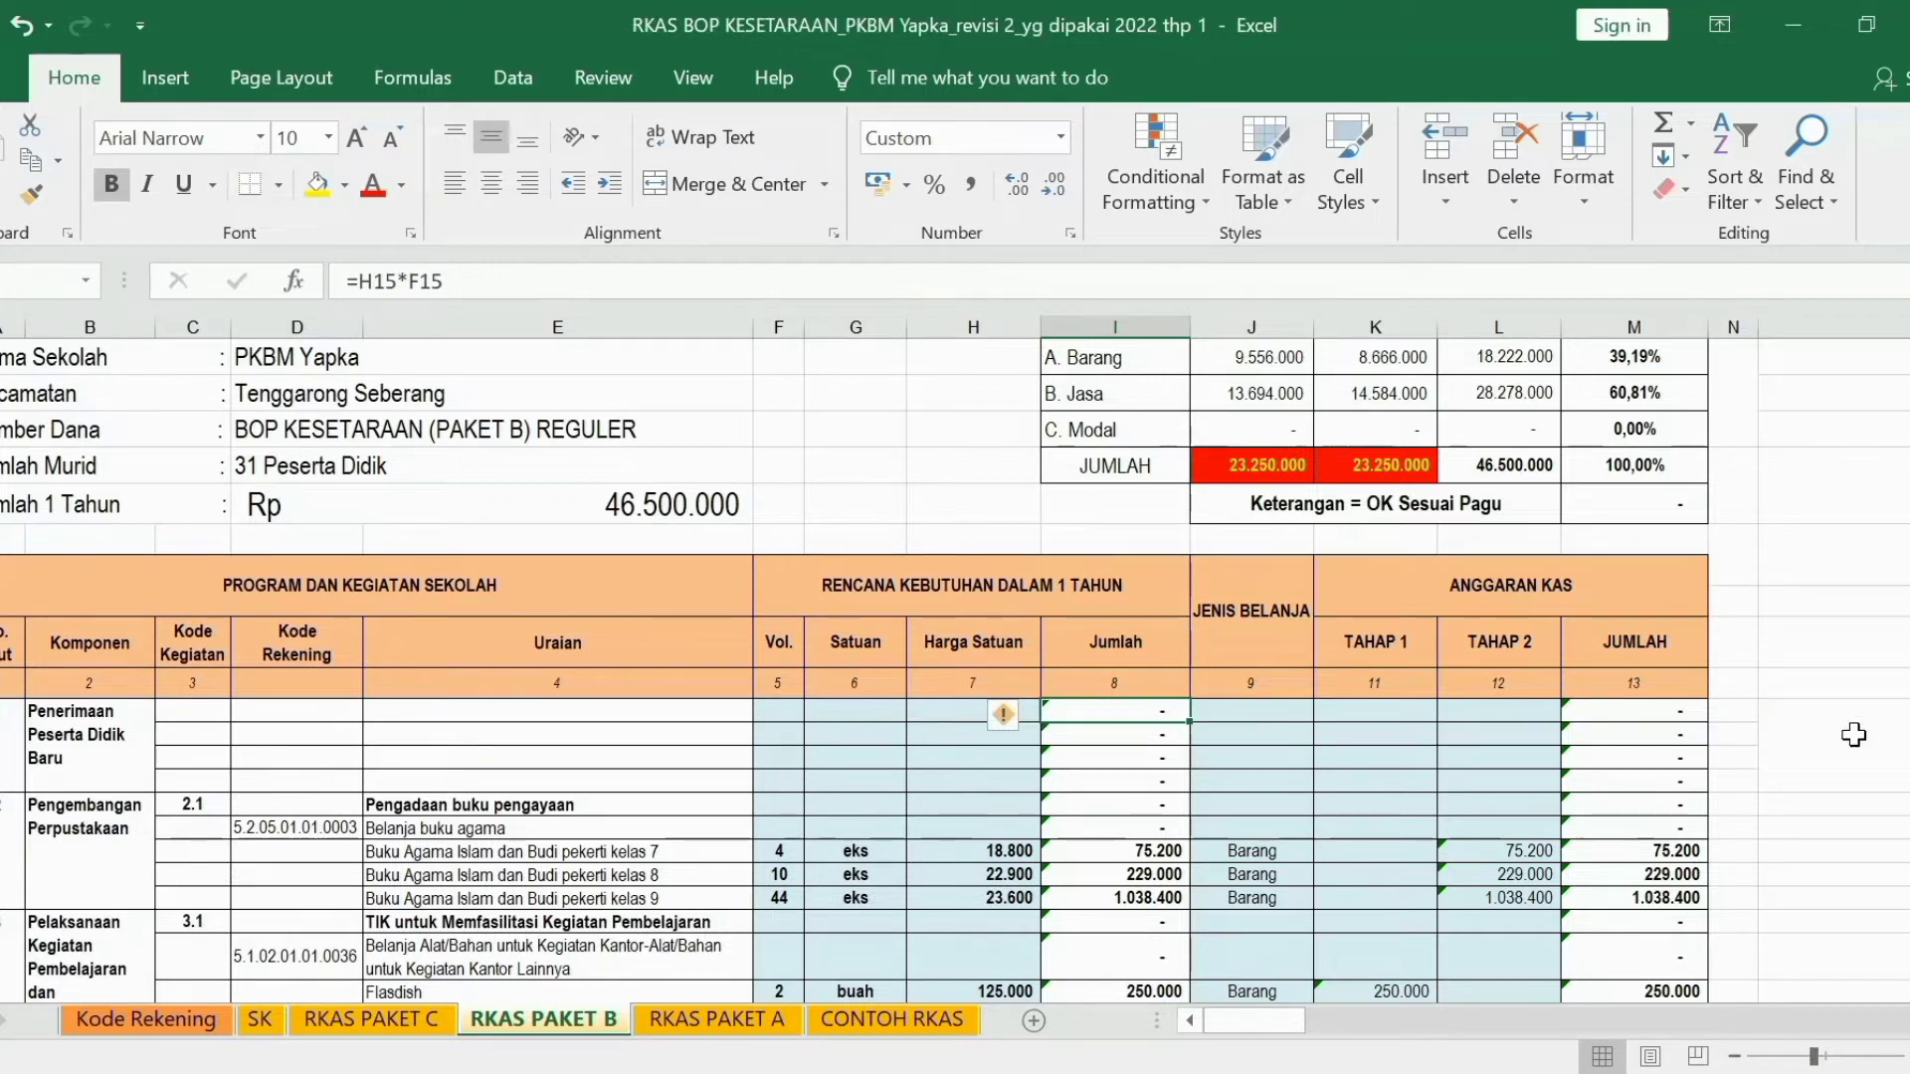
scroll(955, 696, up, 1)
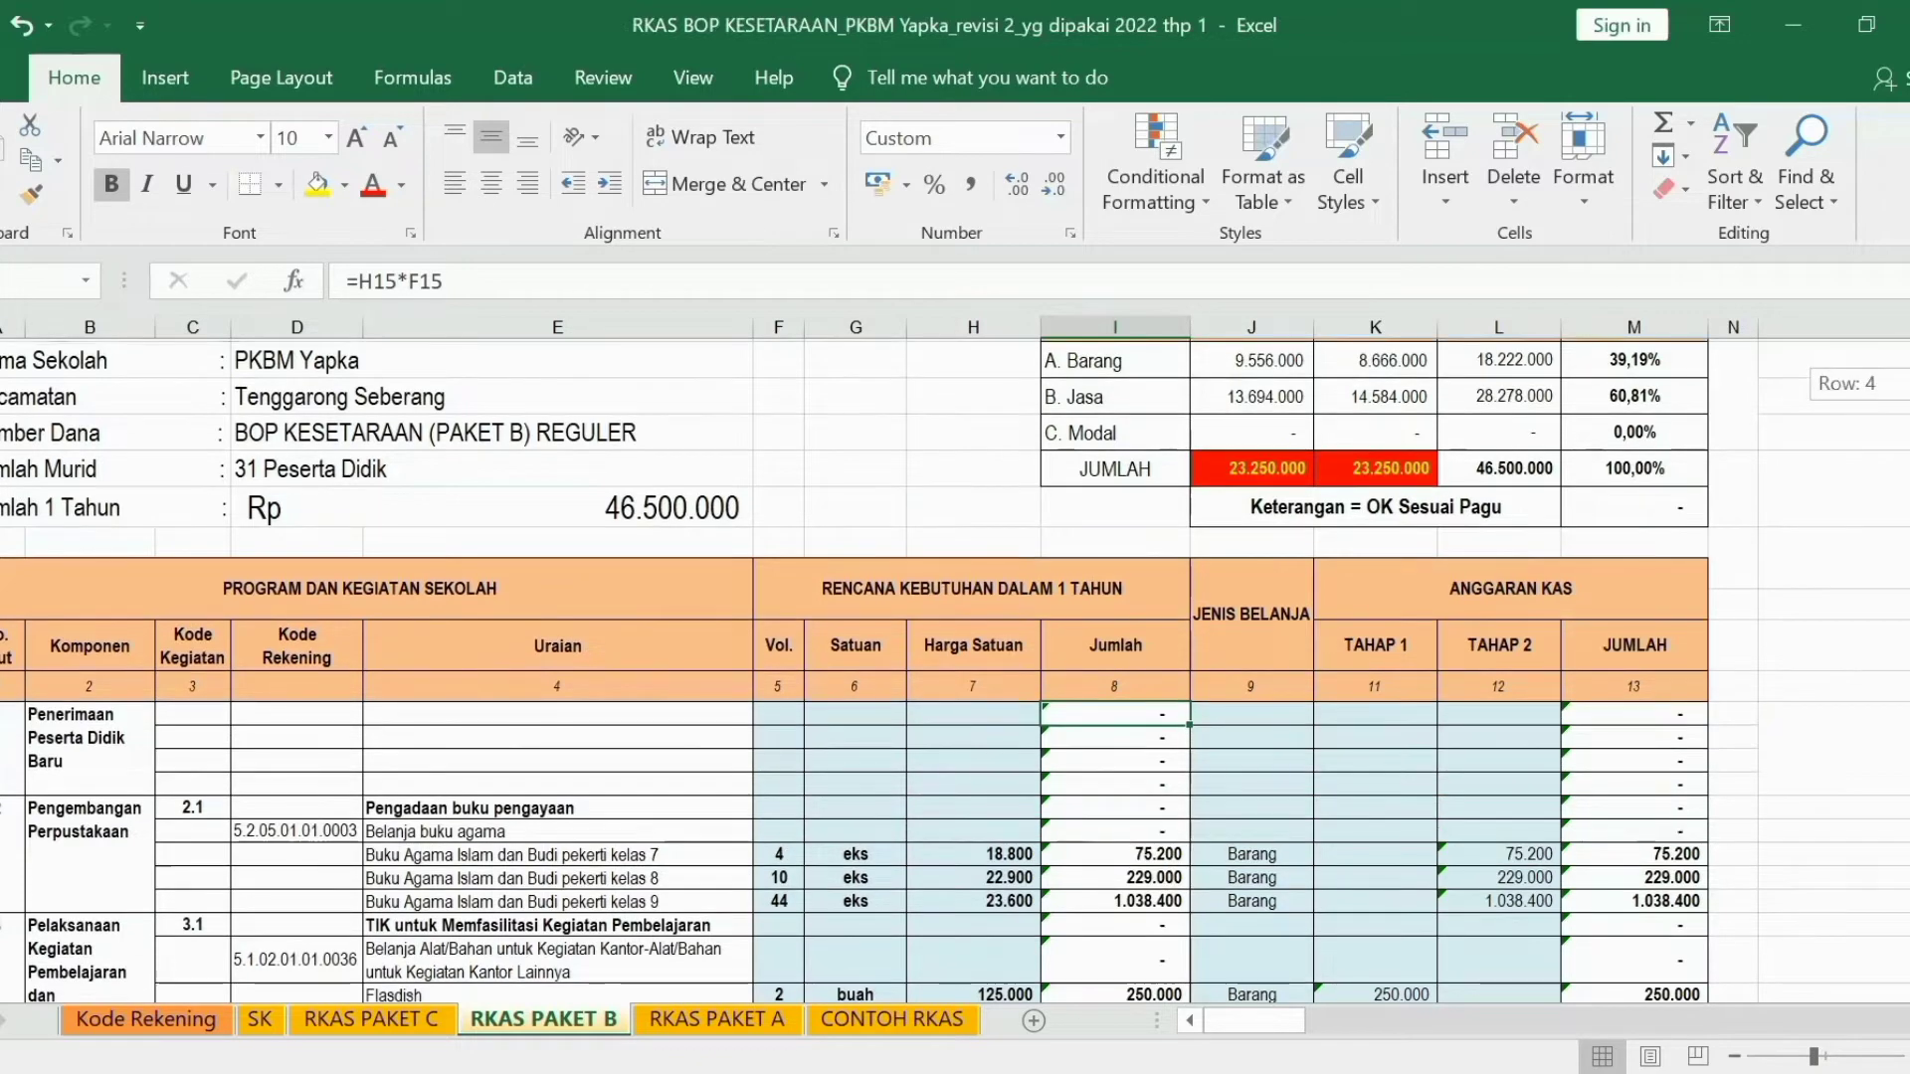
scroll(954, 696, down, 4)
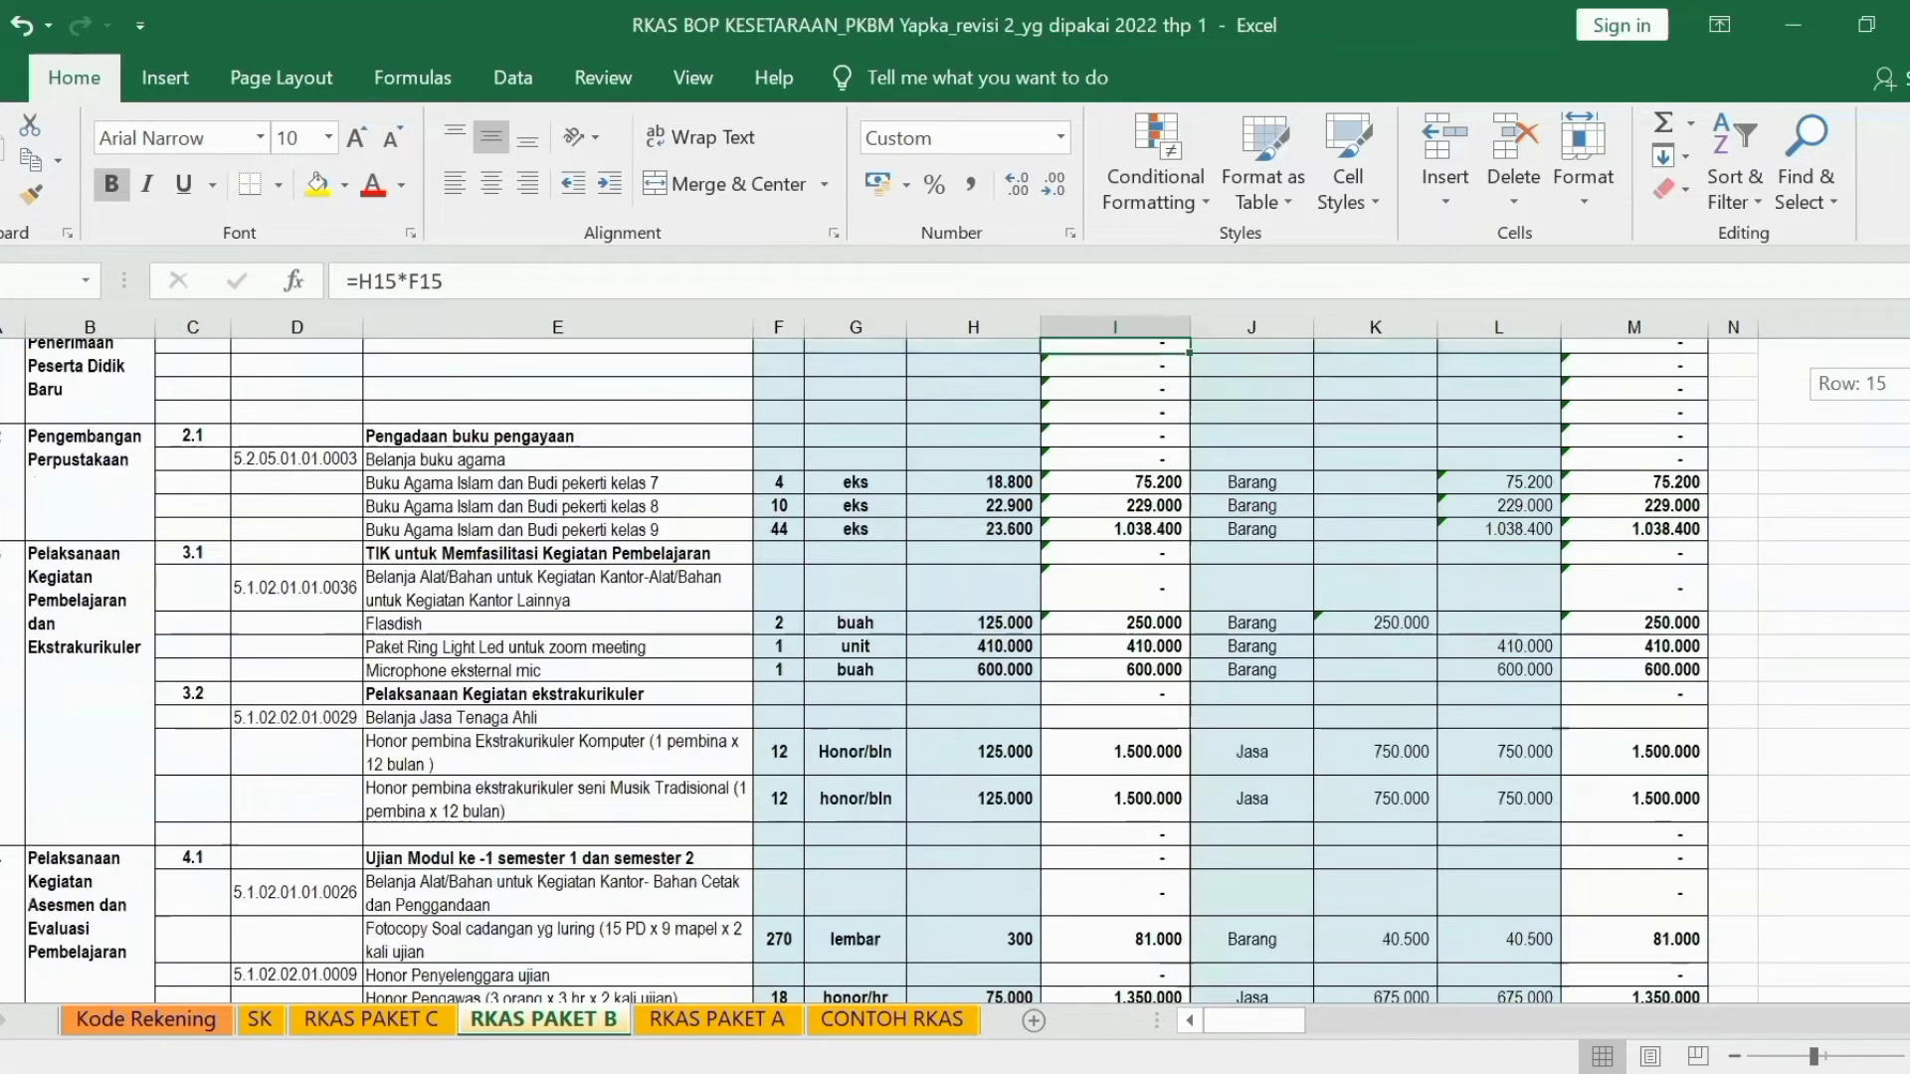
scroll(955, 666, down, 20)
scroll(1860, 385, up, 20)
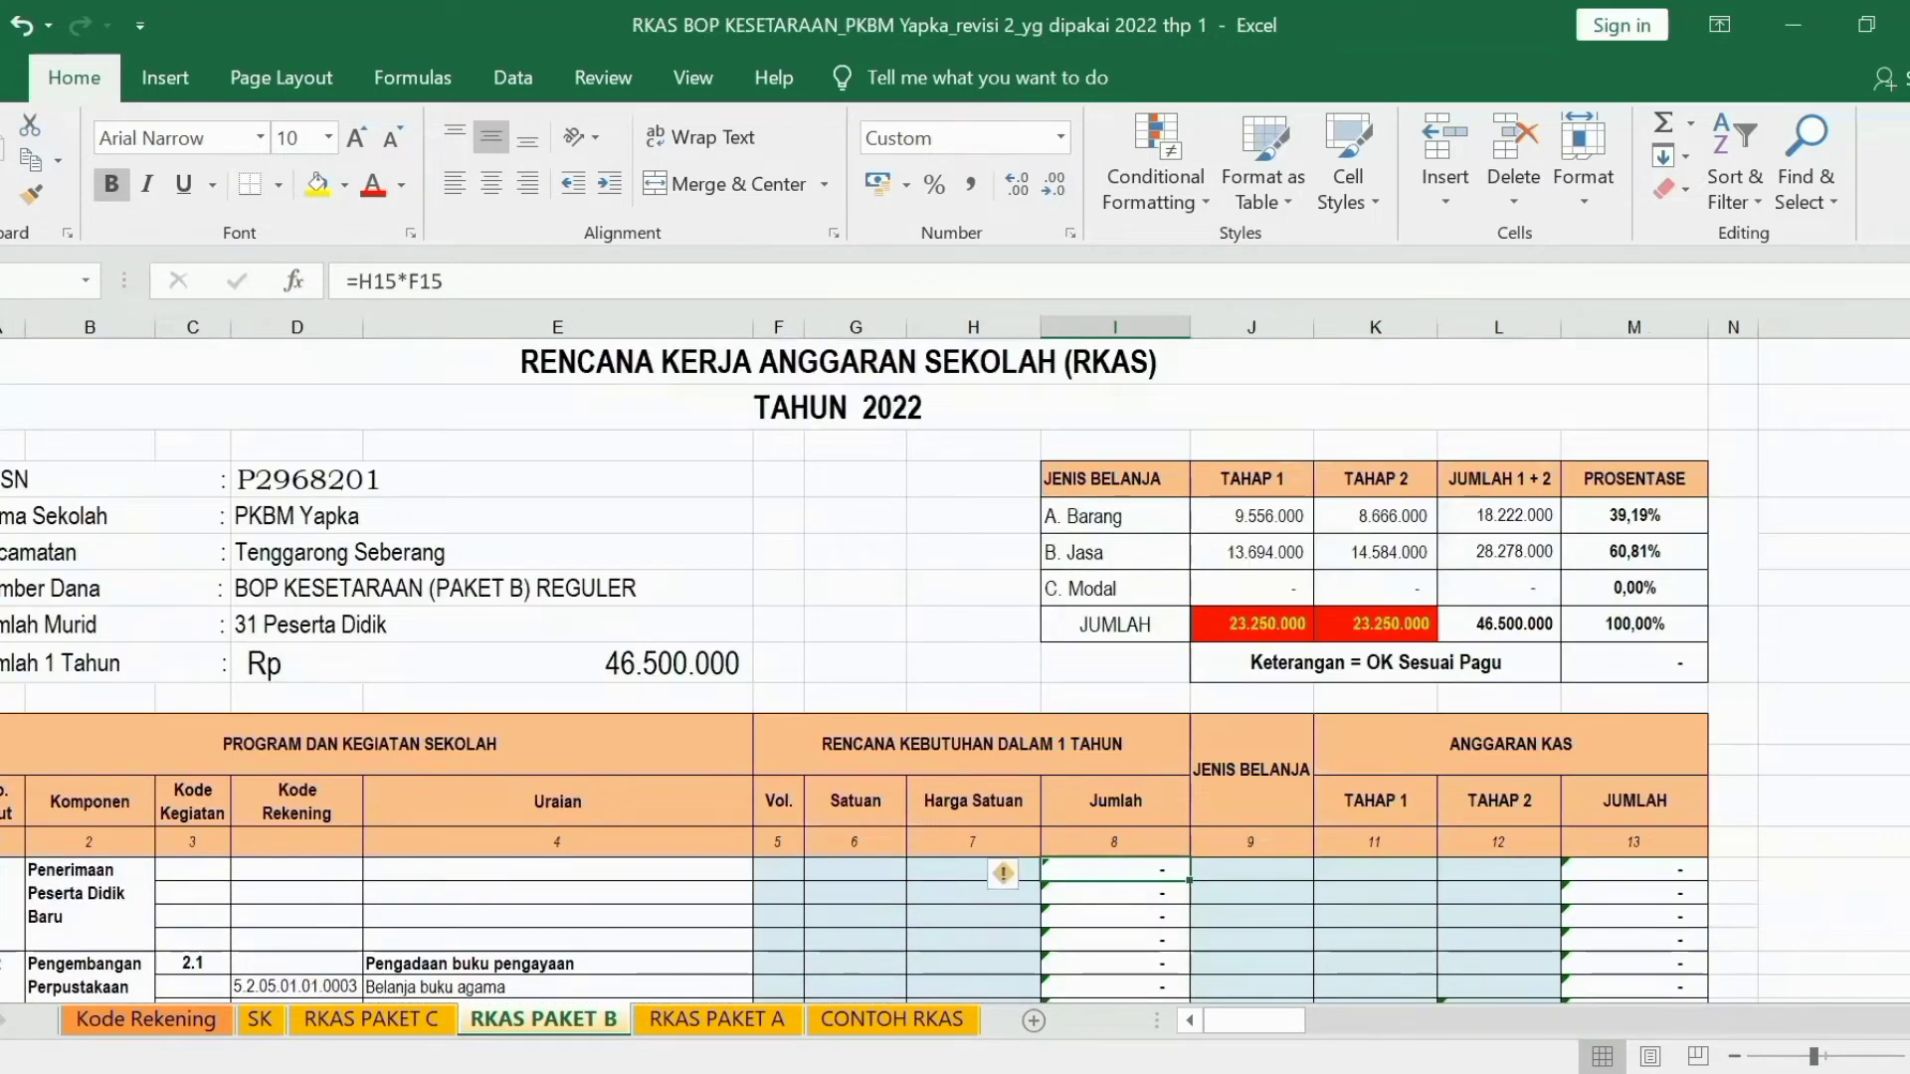
scroll(1860, 385, down, 1)
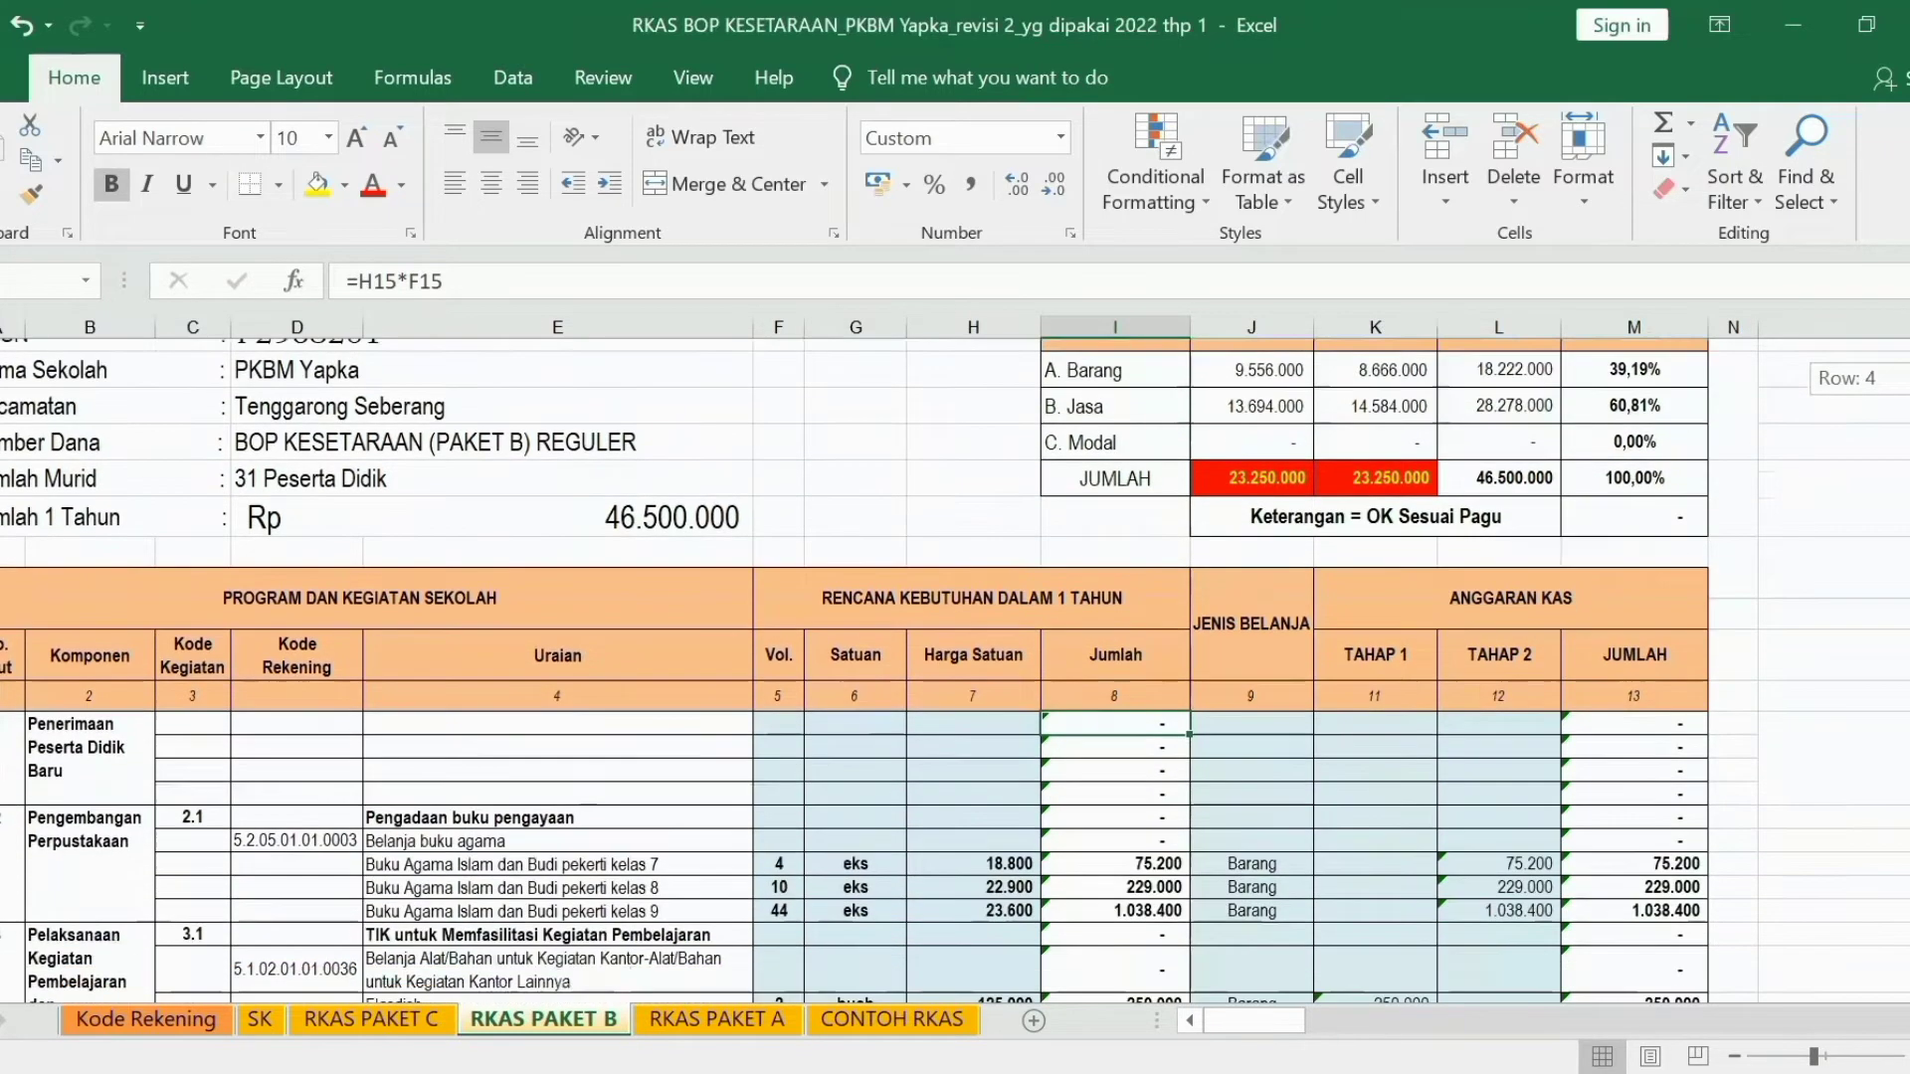
scroll(1860, 385, up, 1)
scroll(1860, 384, down, 3)
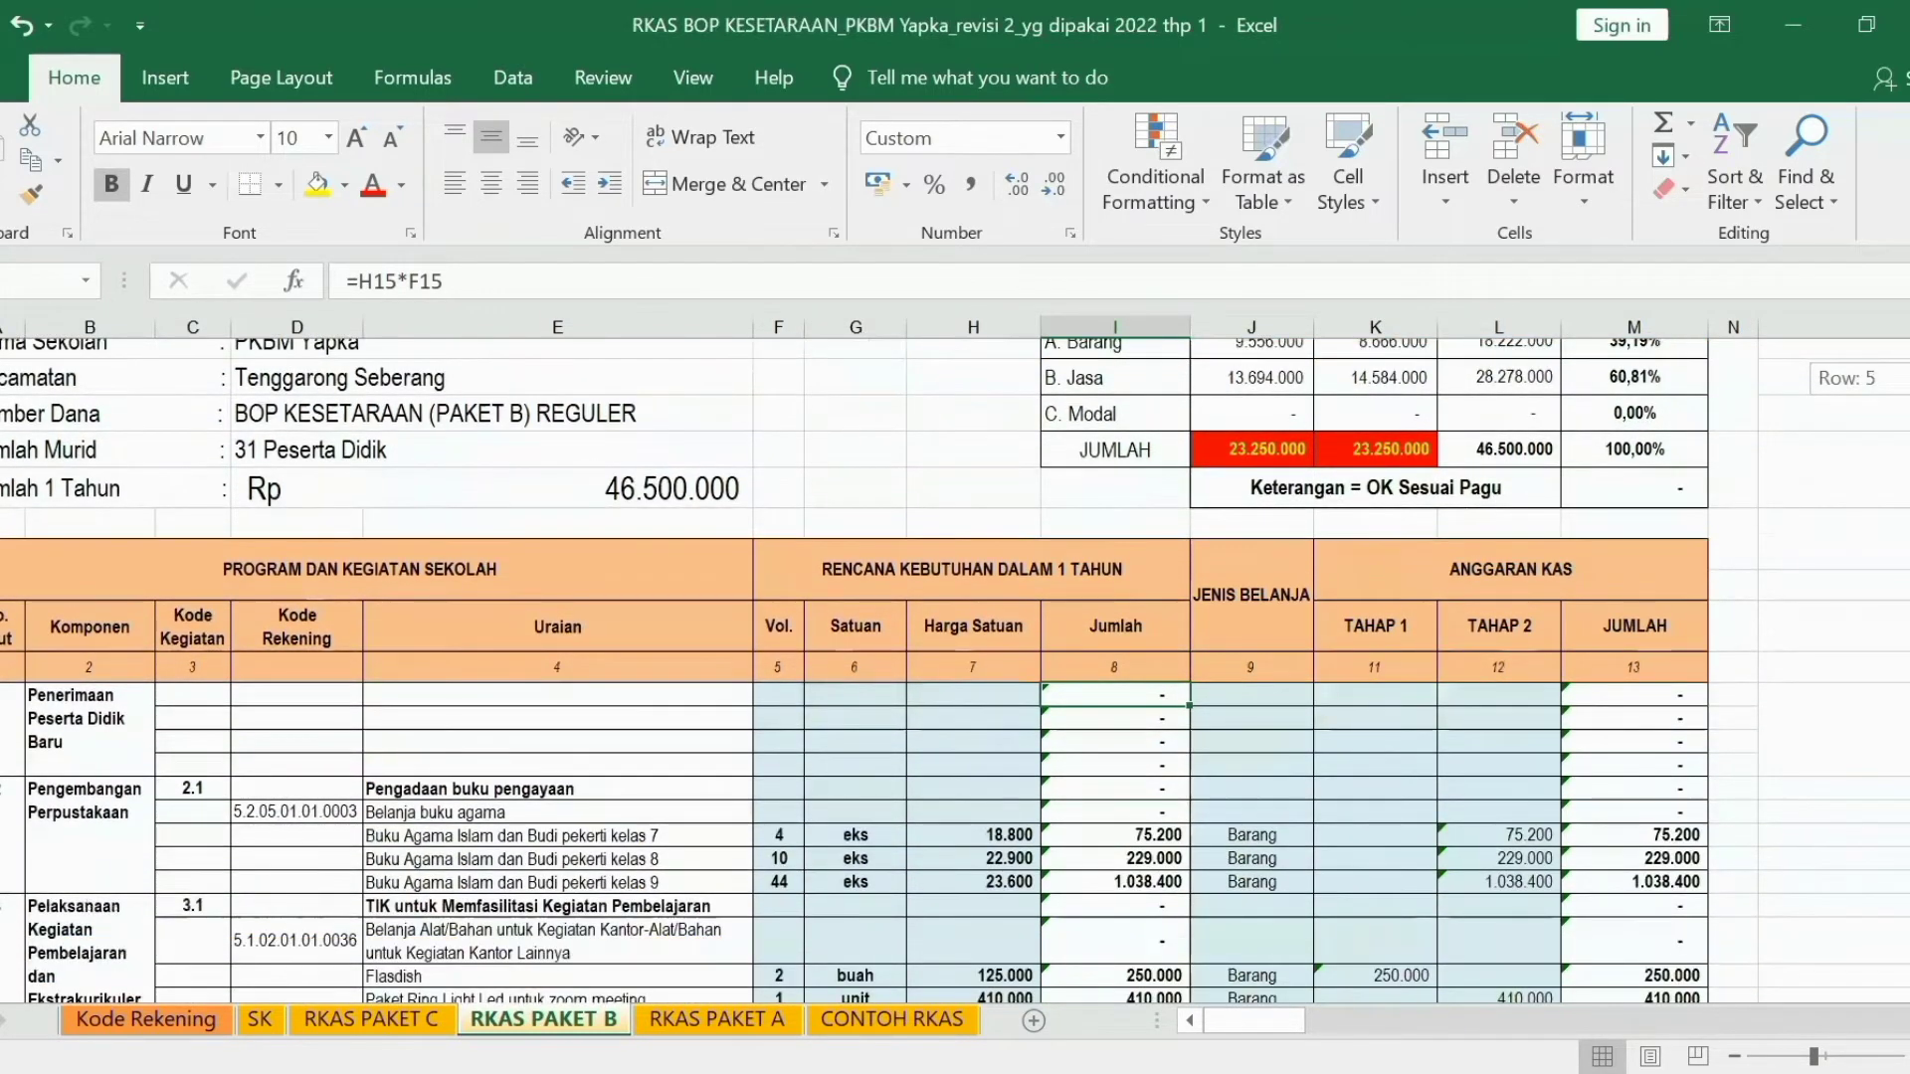
scroll(1860, 385, down, 1)
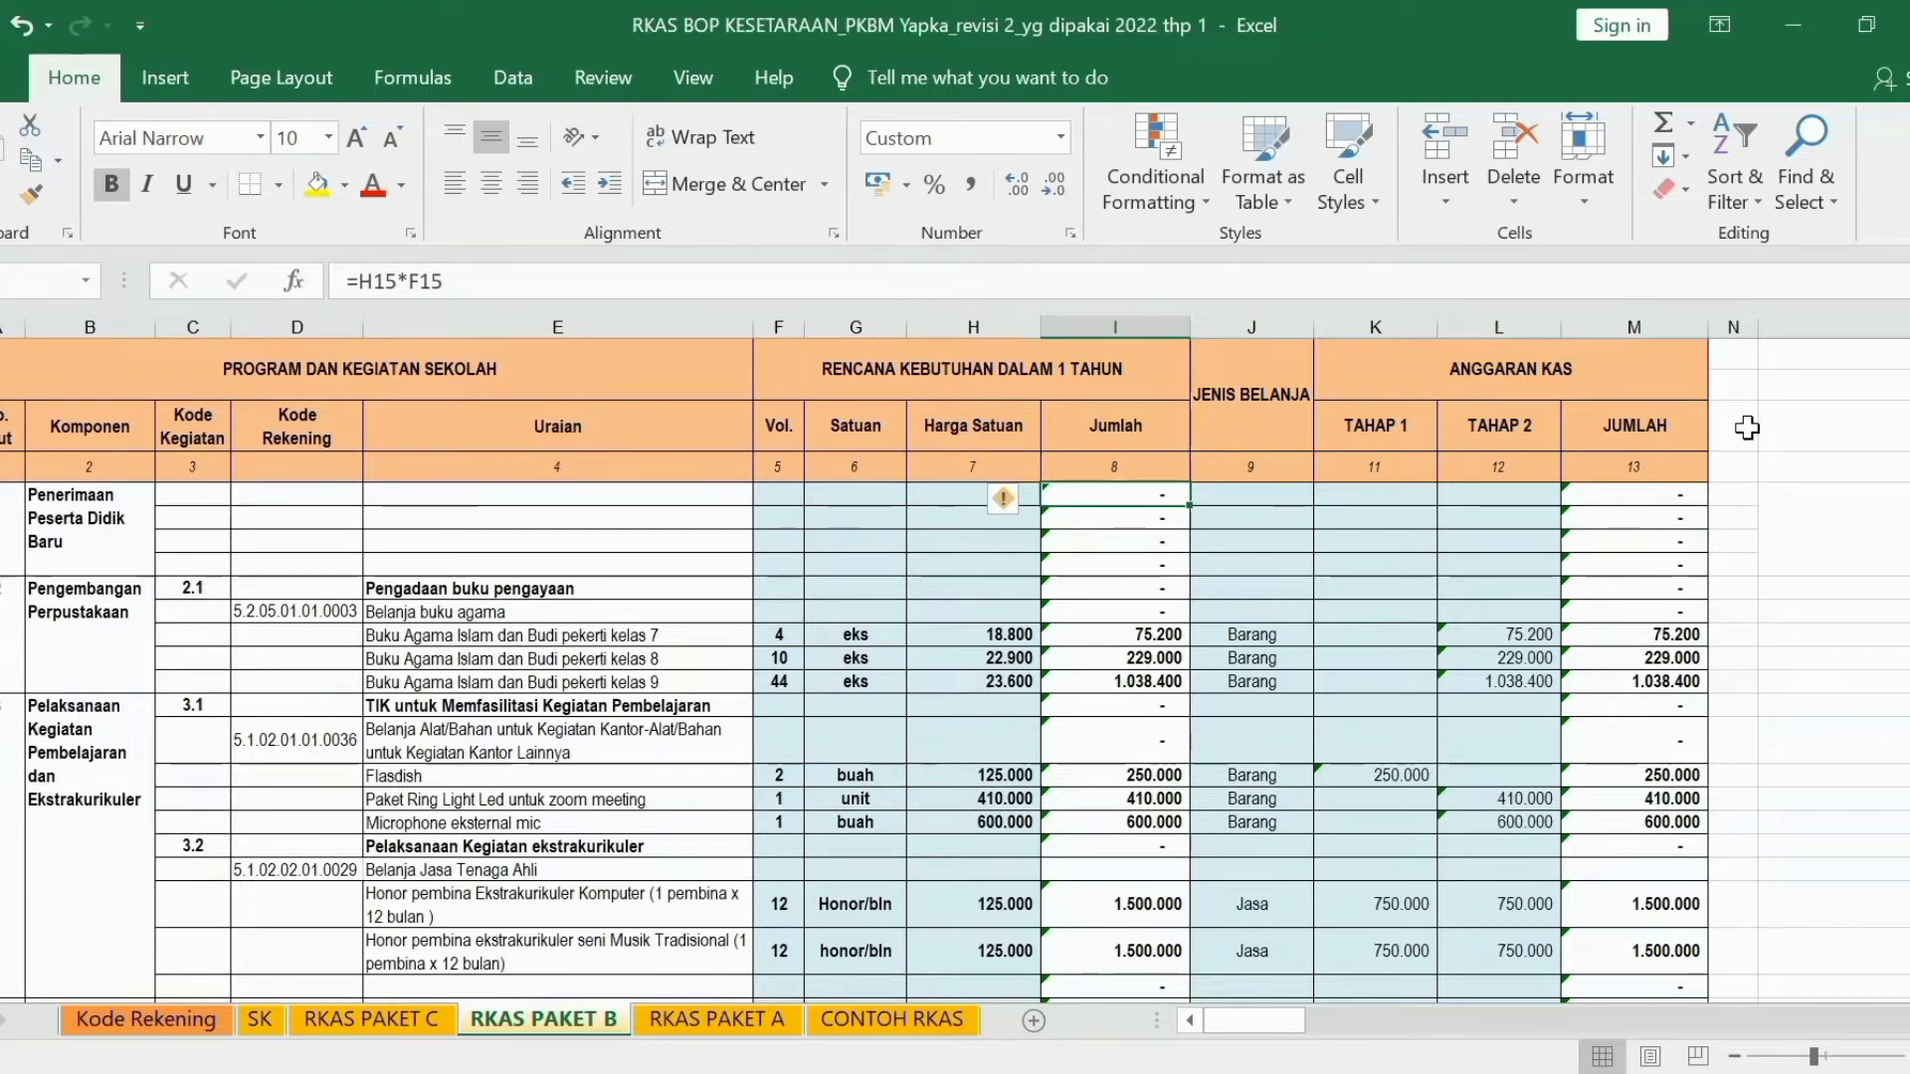
Step: Return to the BOP planning form in the browser and set Jenis BOP to Paket B
key(alt+Tab)
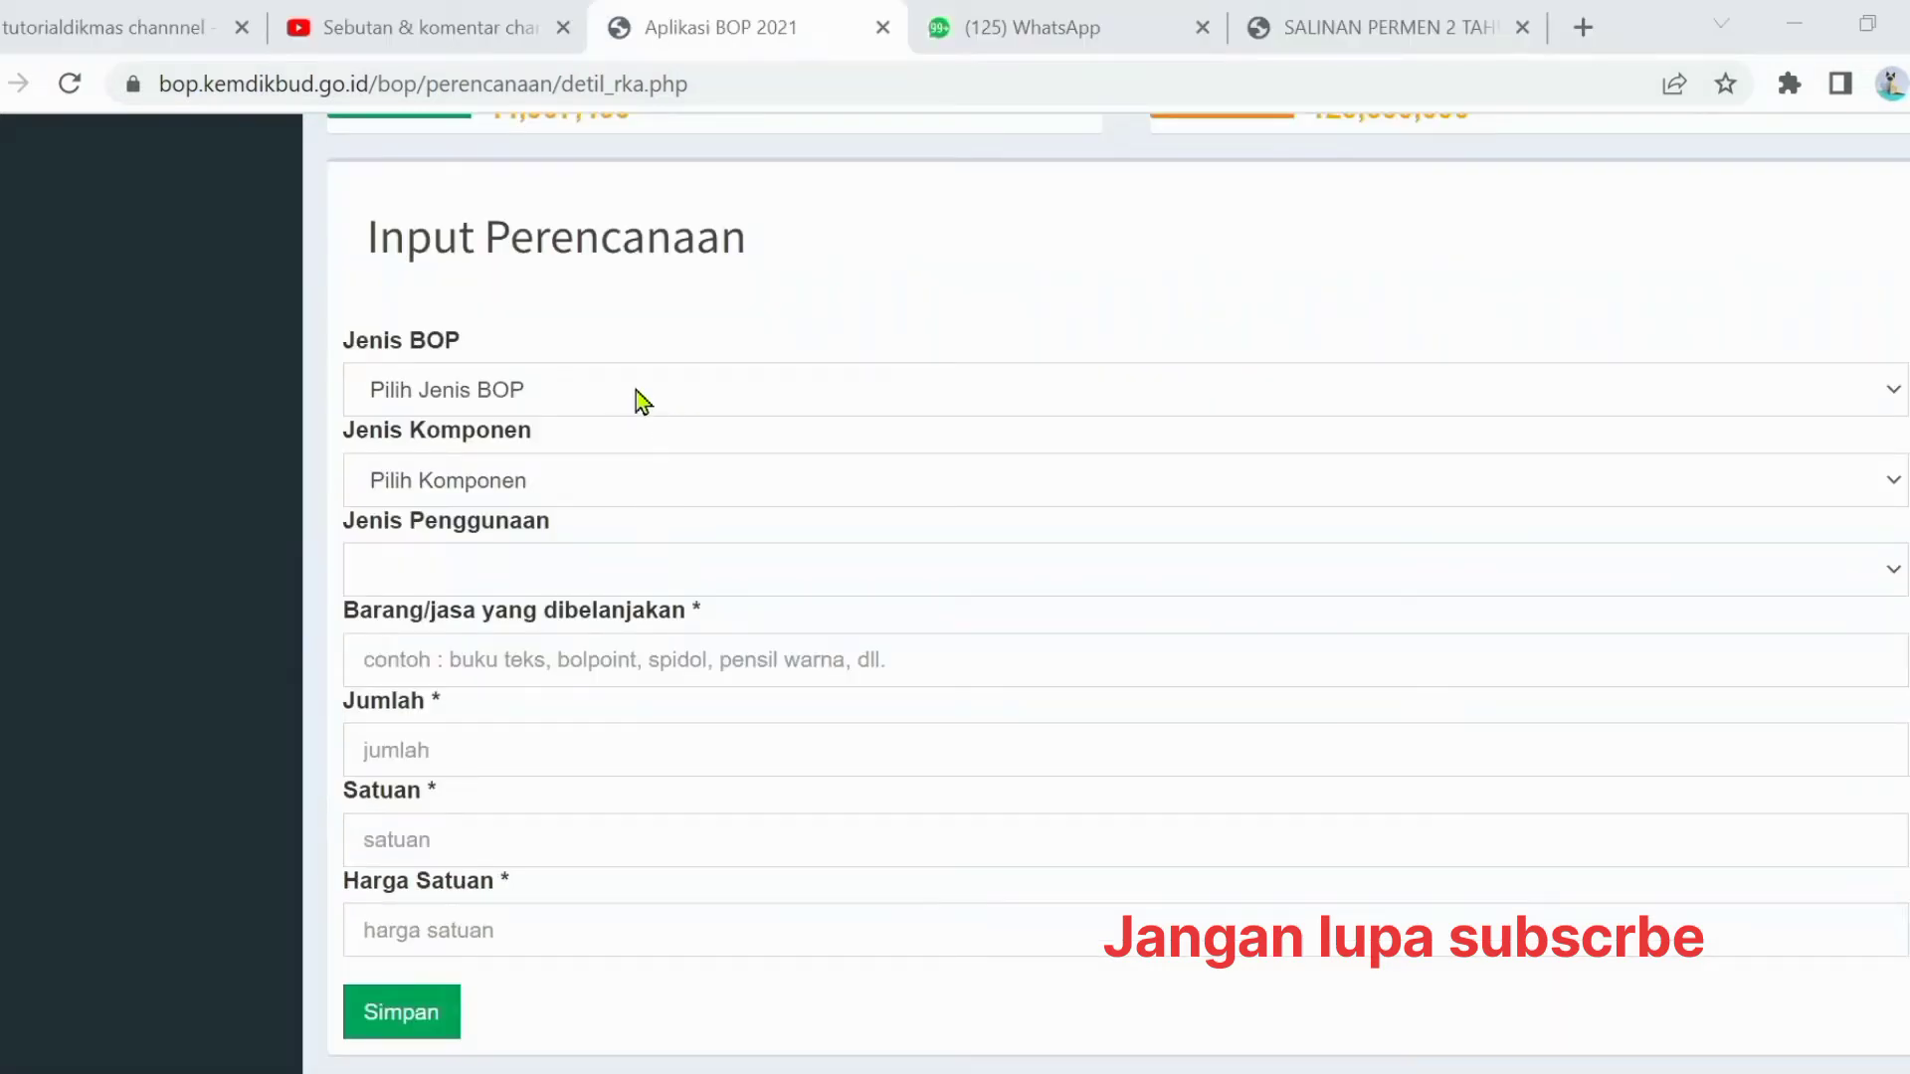
click(642, 401)
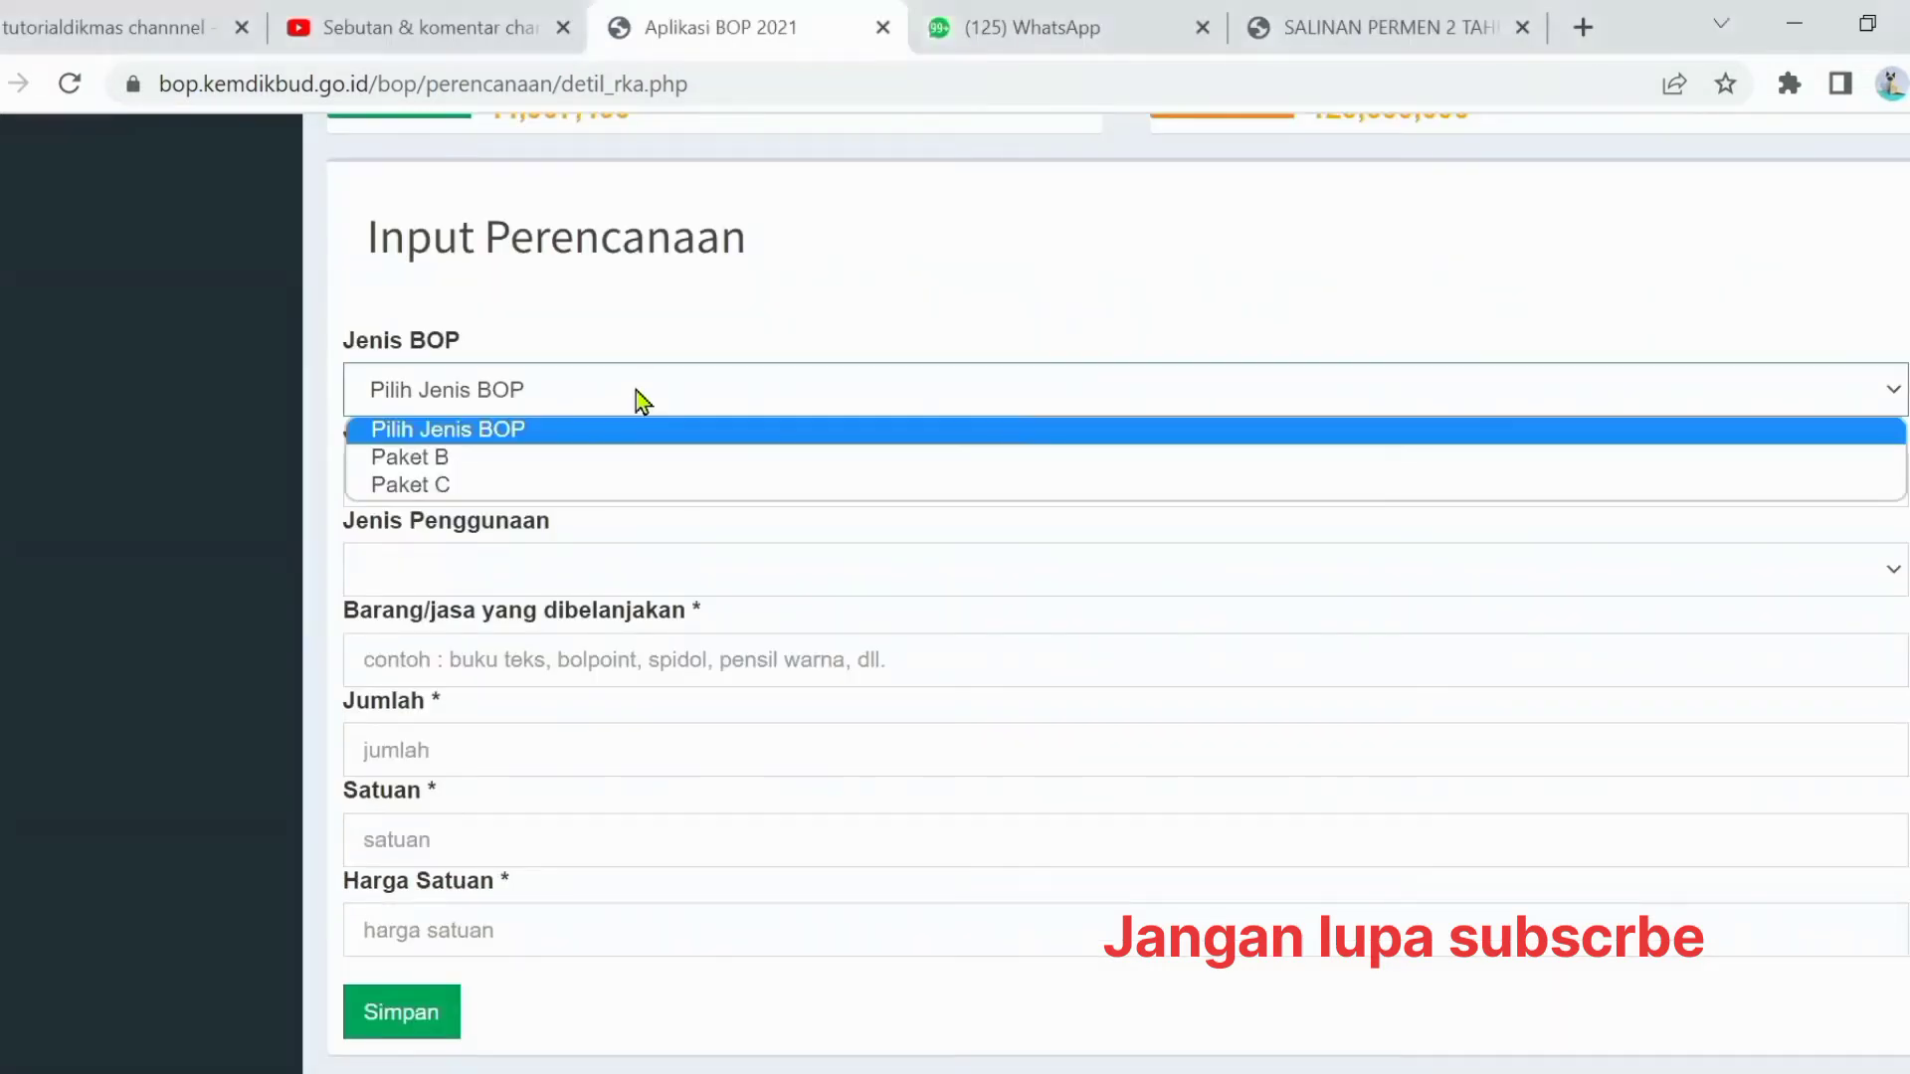
click(491, 463)
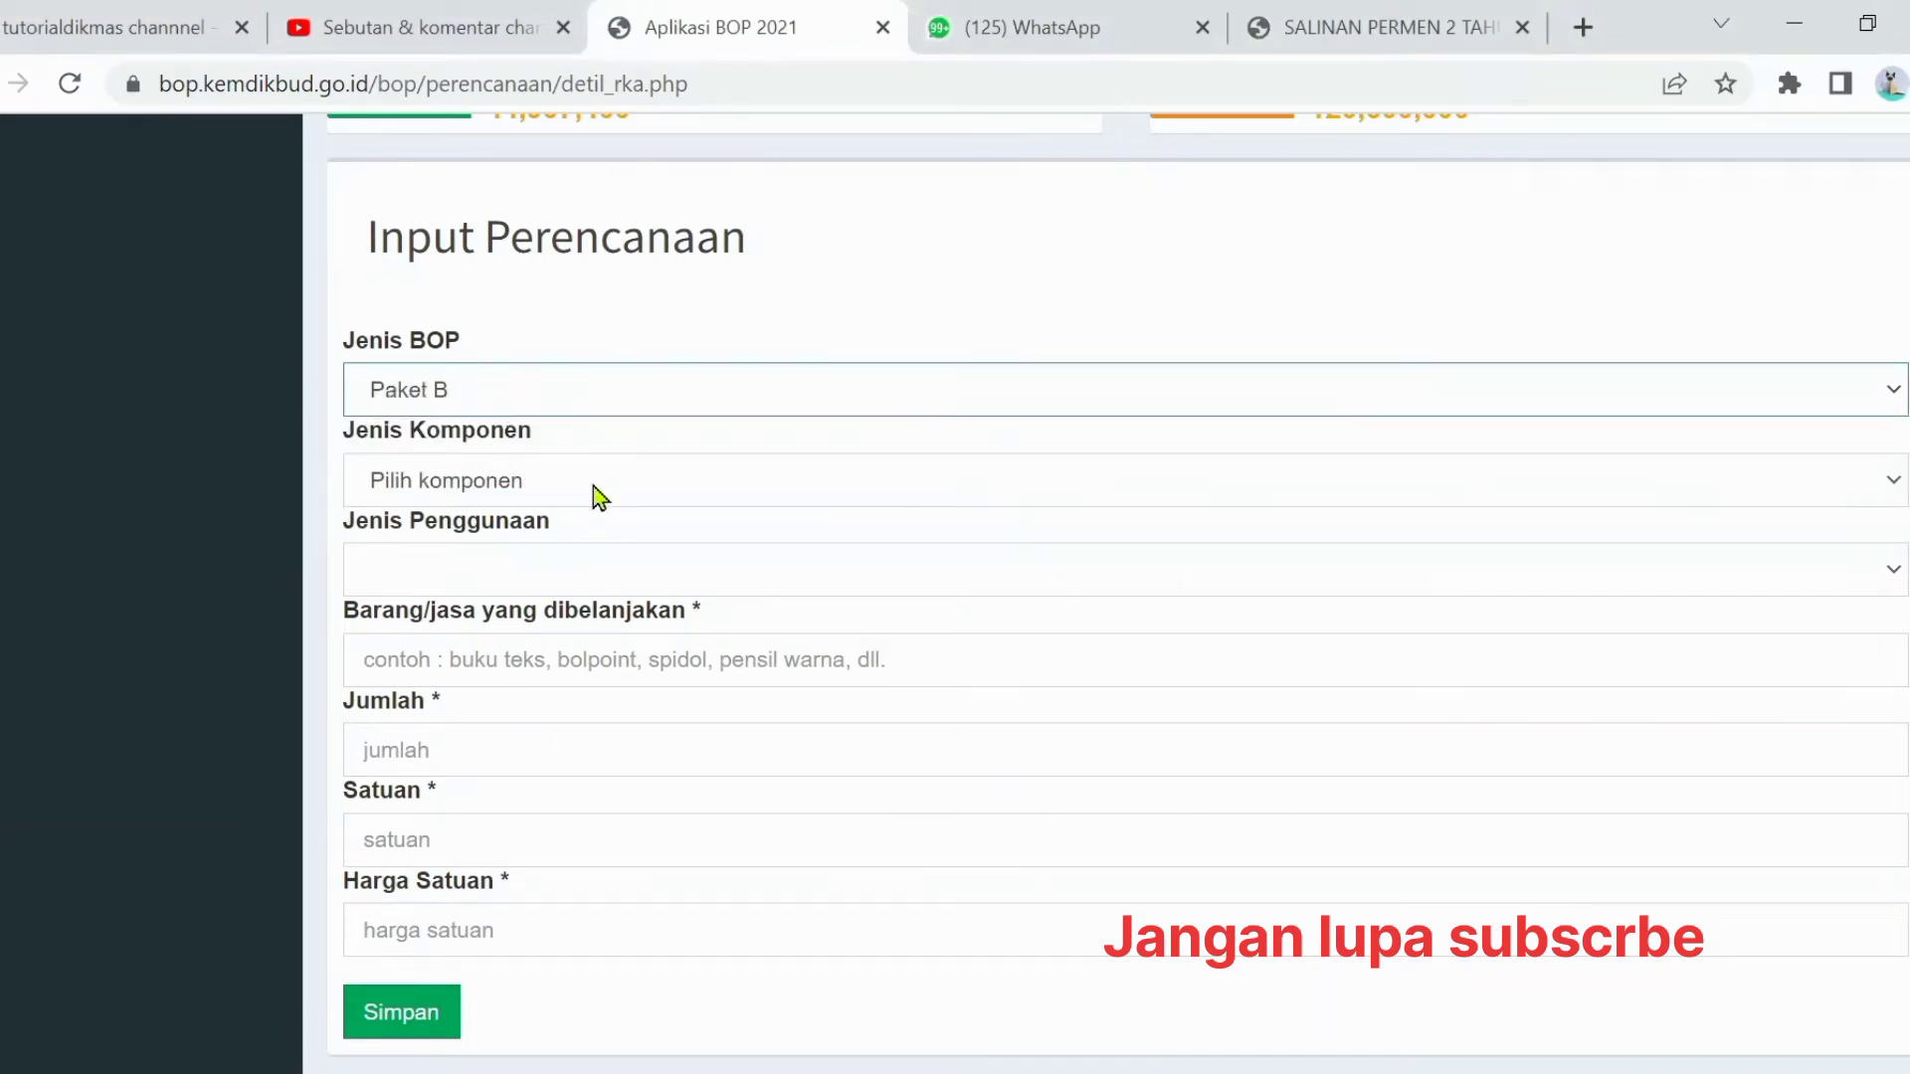
Step: Set Jenis Komponen to Penerimaan Peserta Didik Baru and view its Jenis Penggunaan options
click(598, 495)
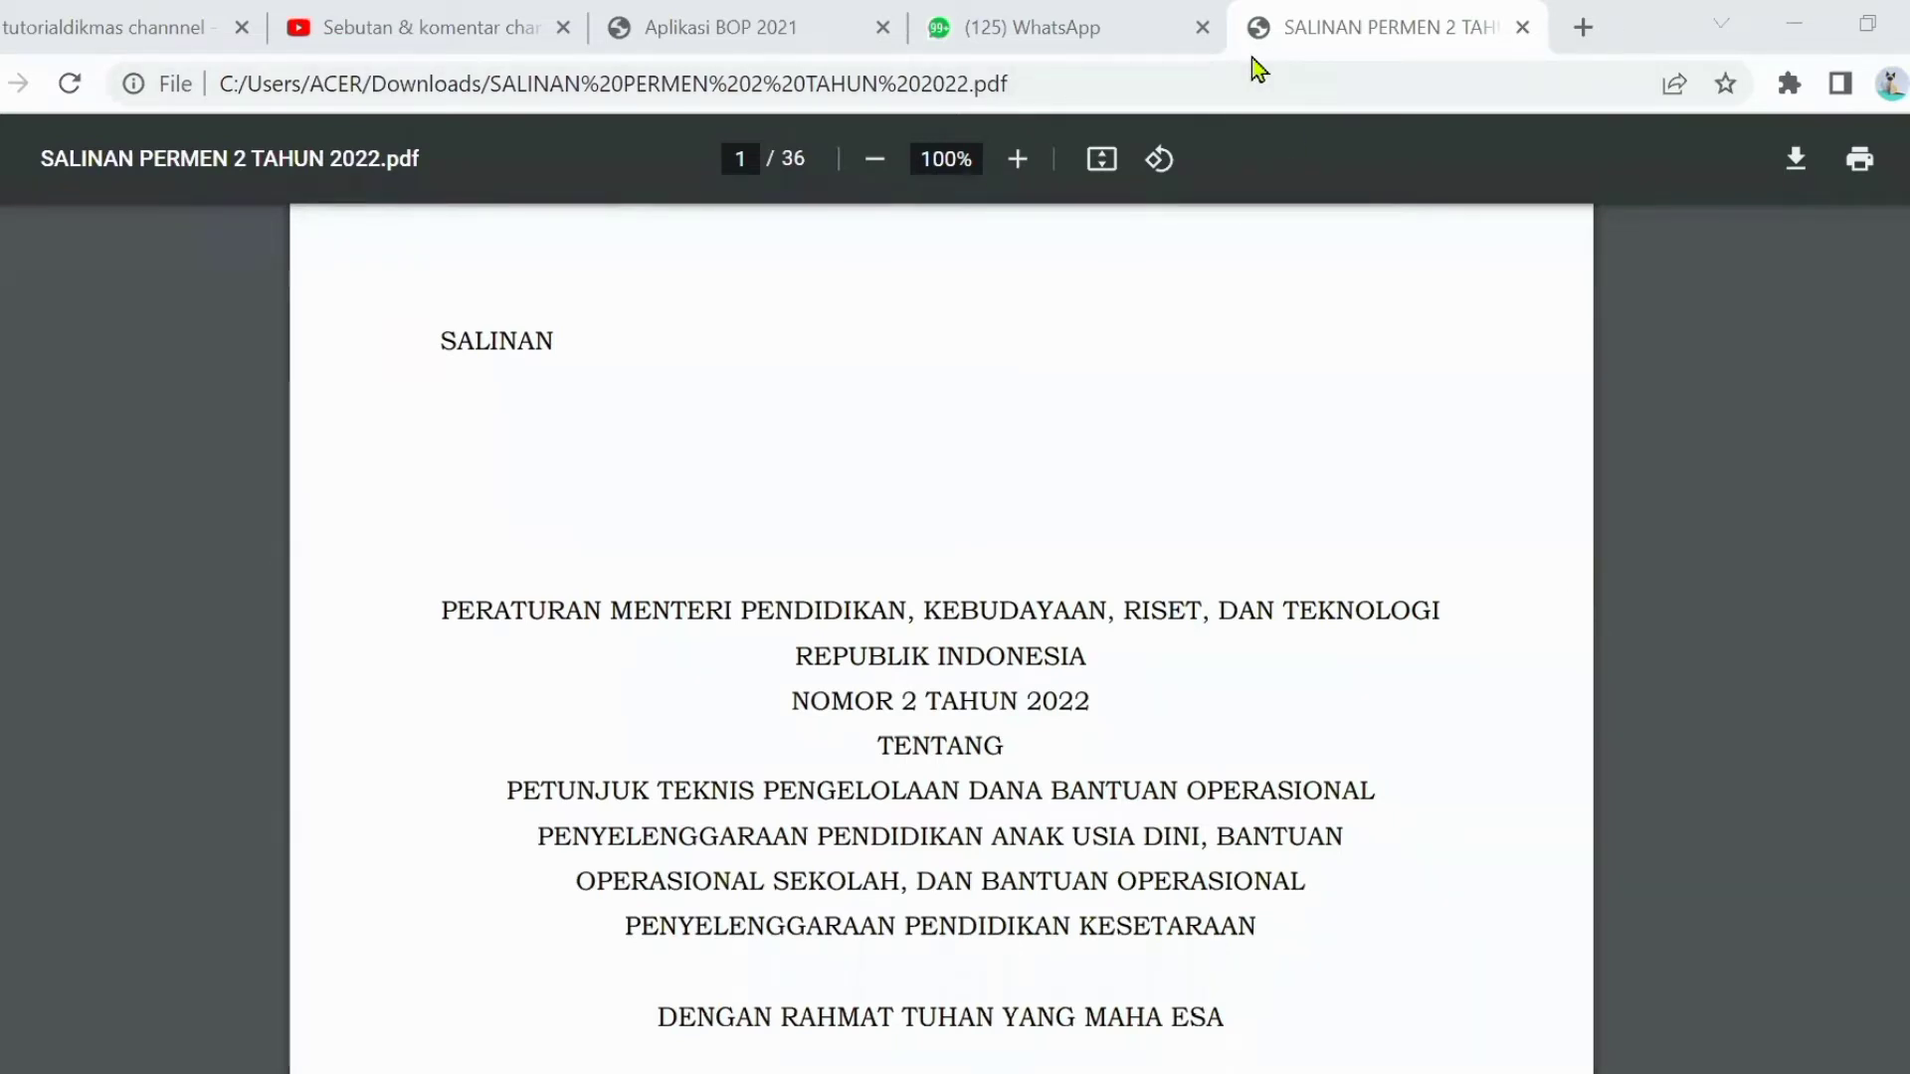
click(716, 27)
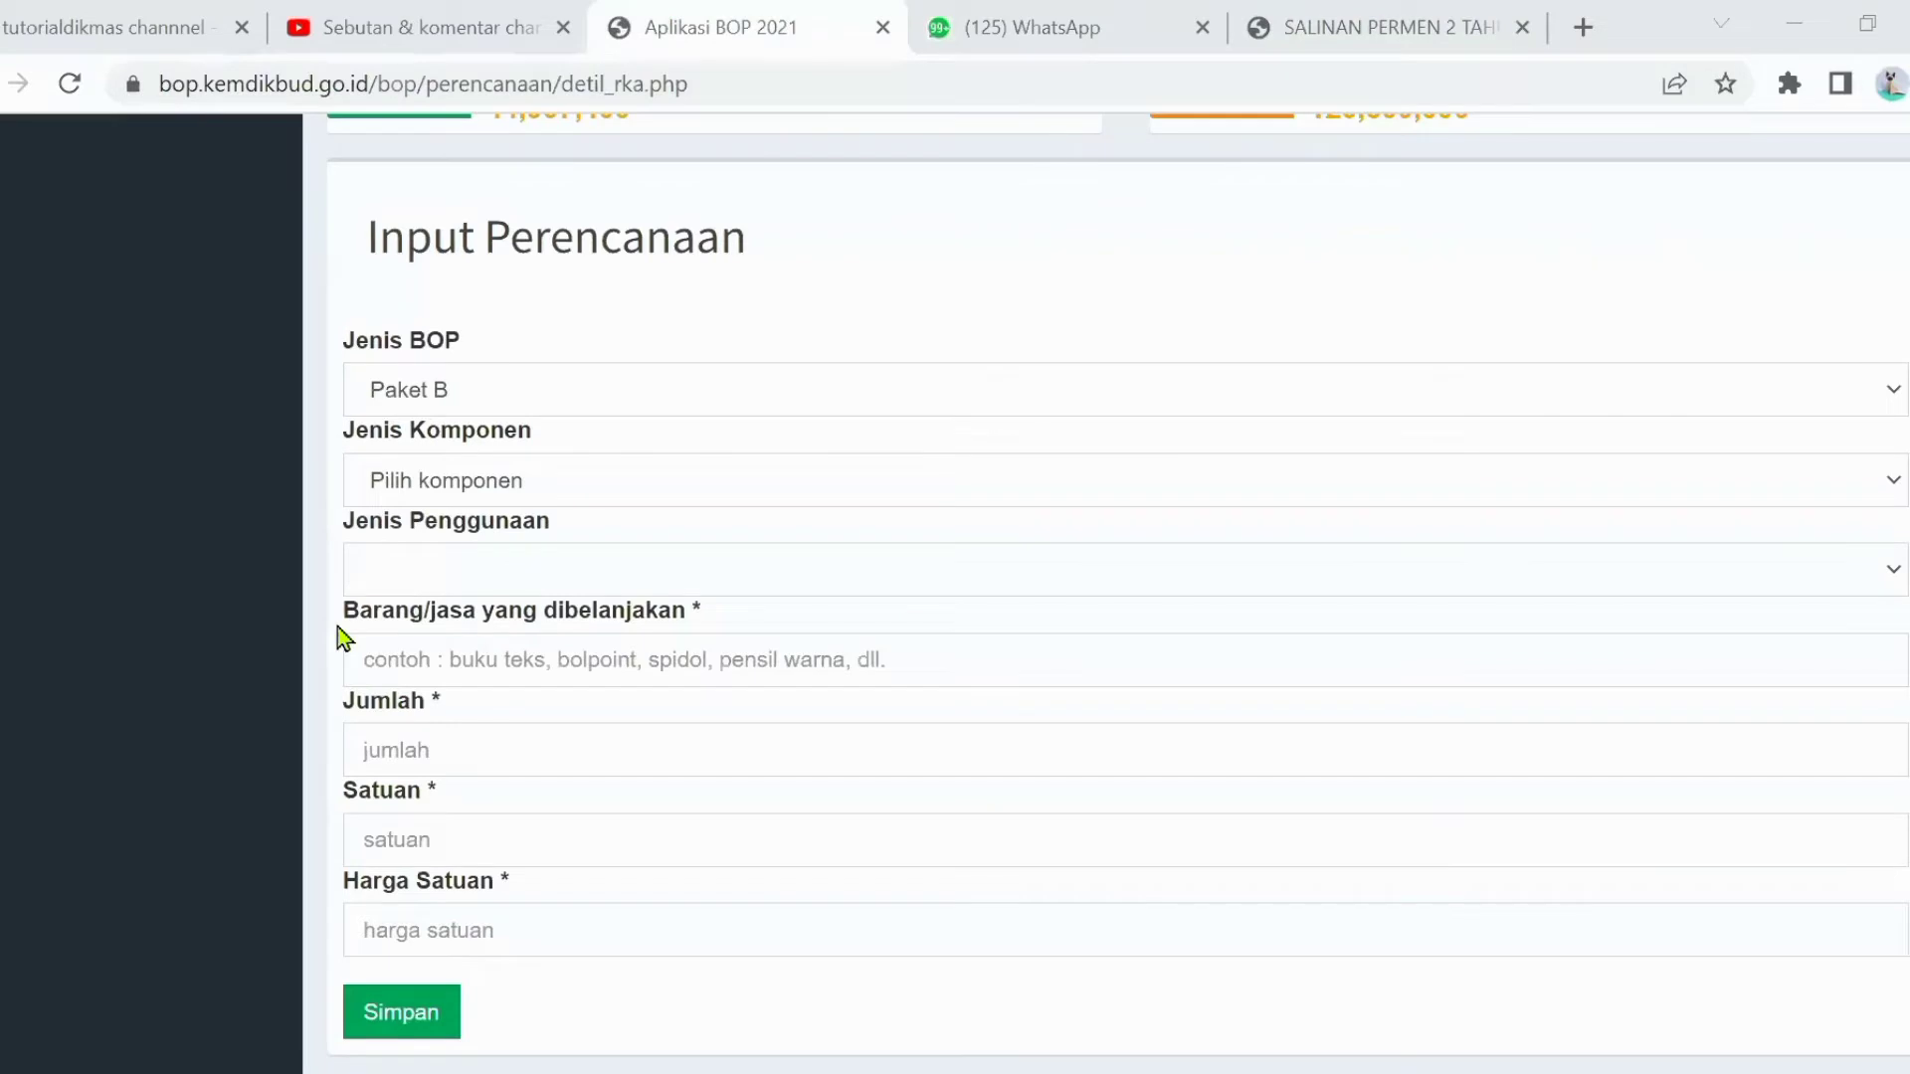
click(458, 488)
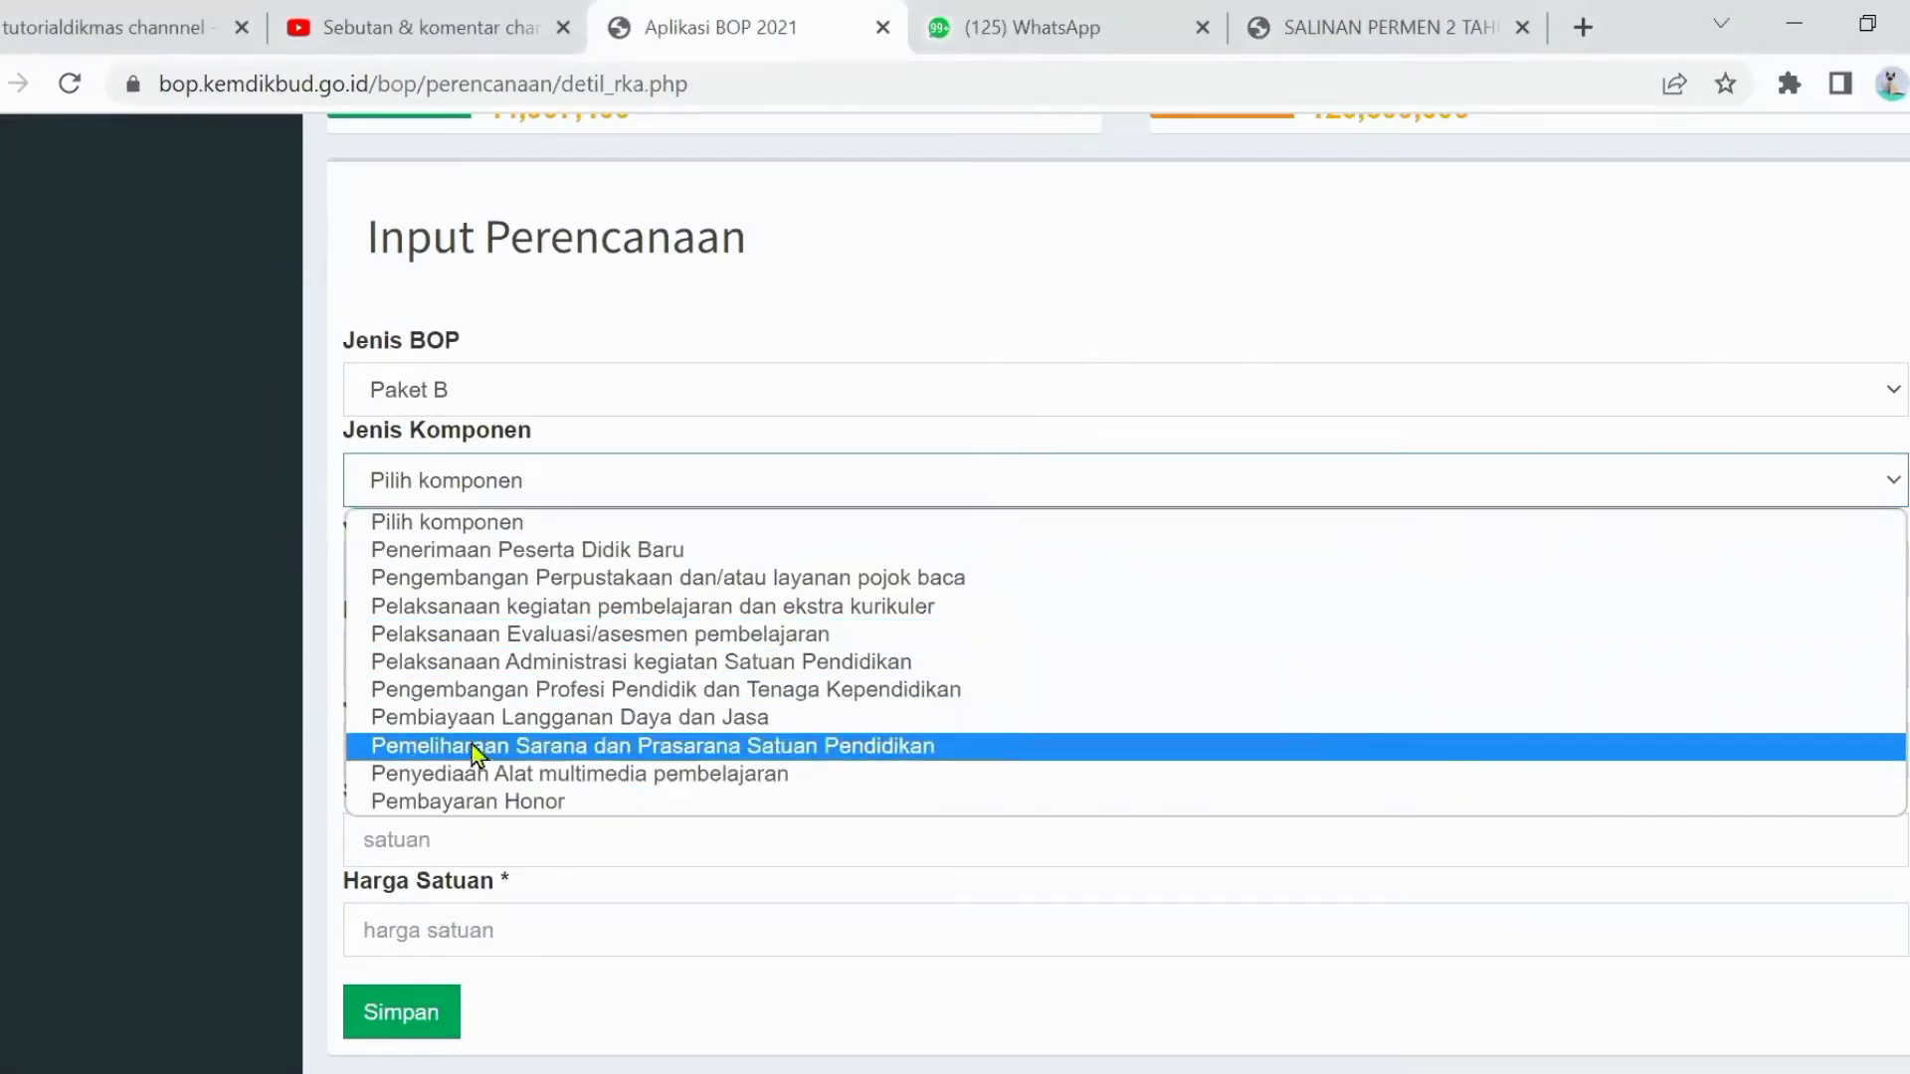
click(565, 550)
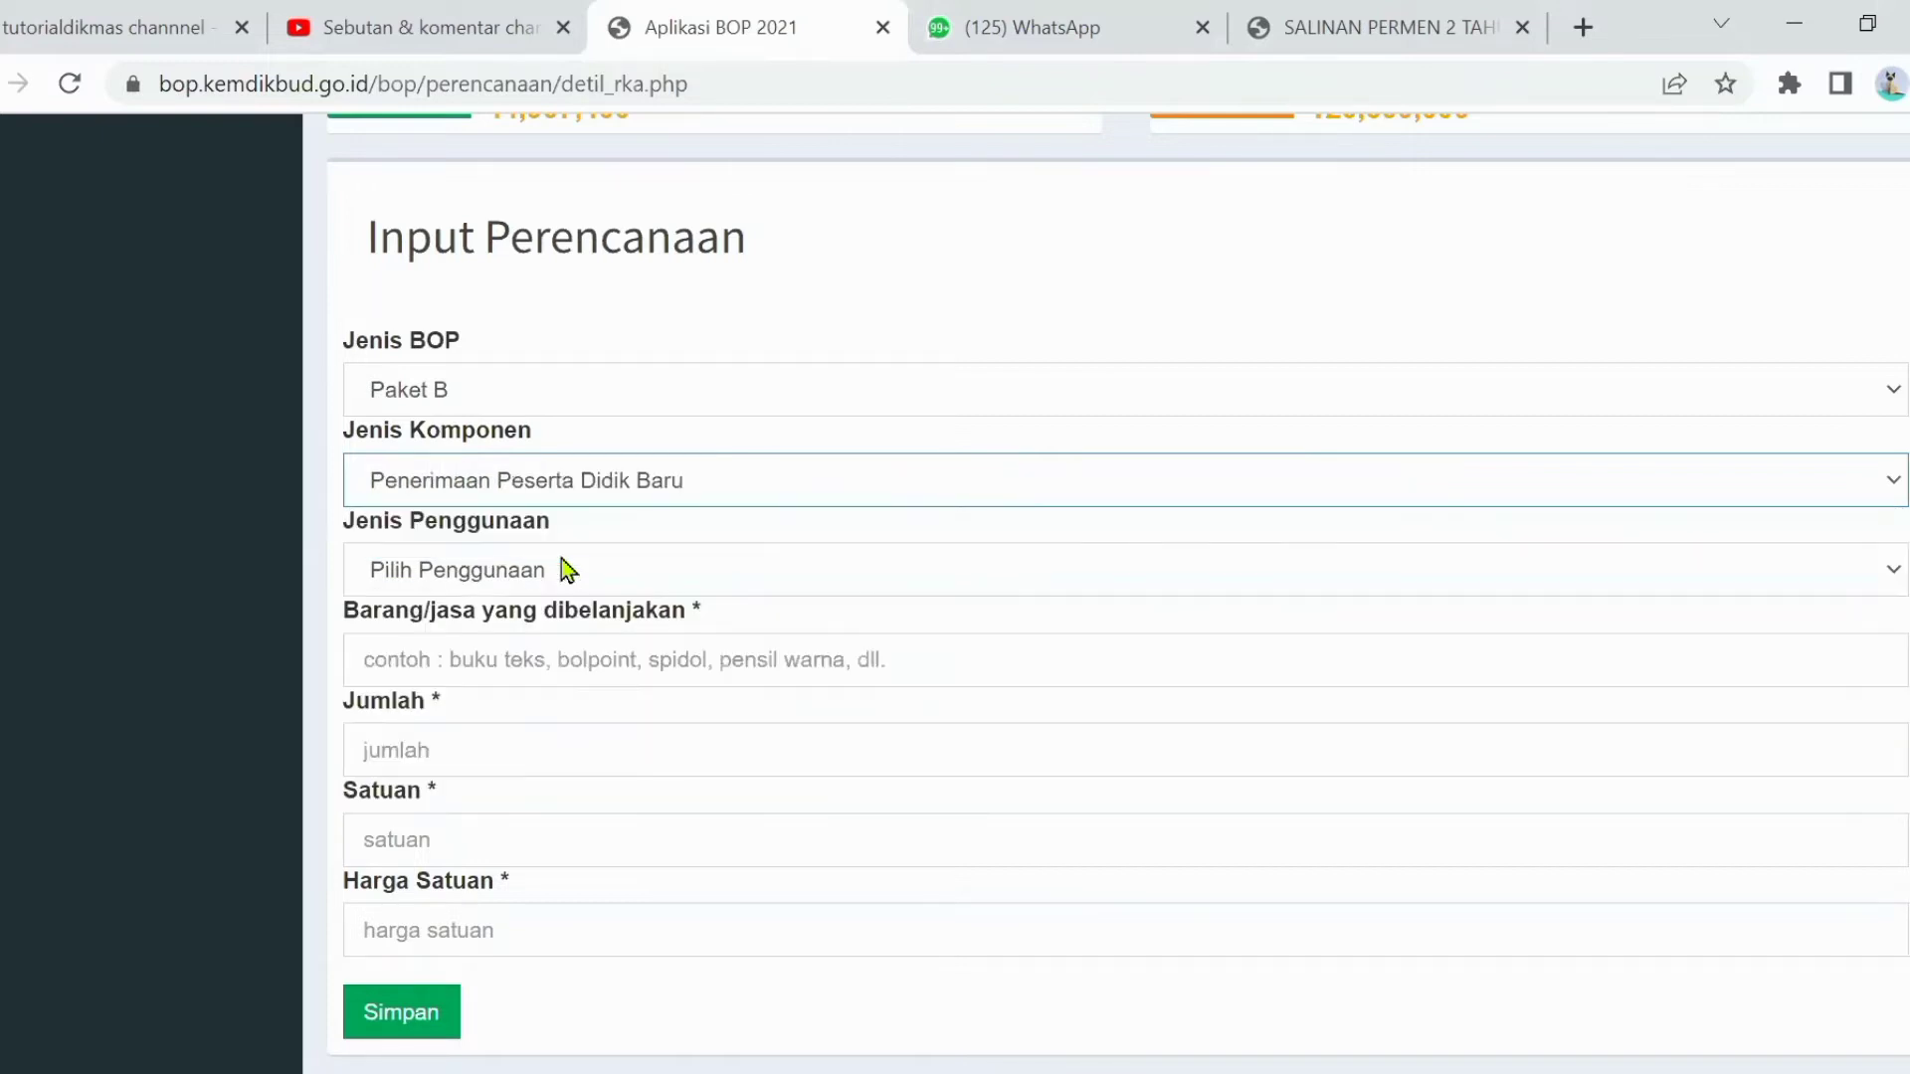
click(539, 571)
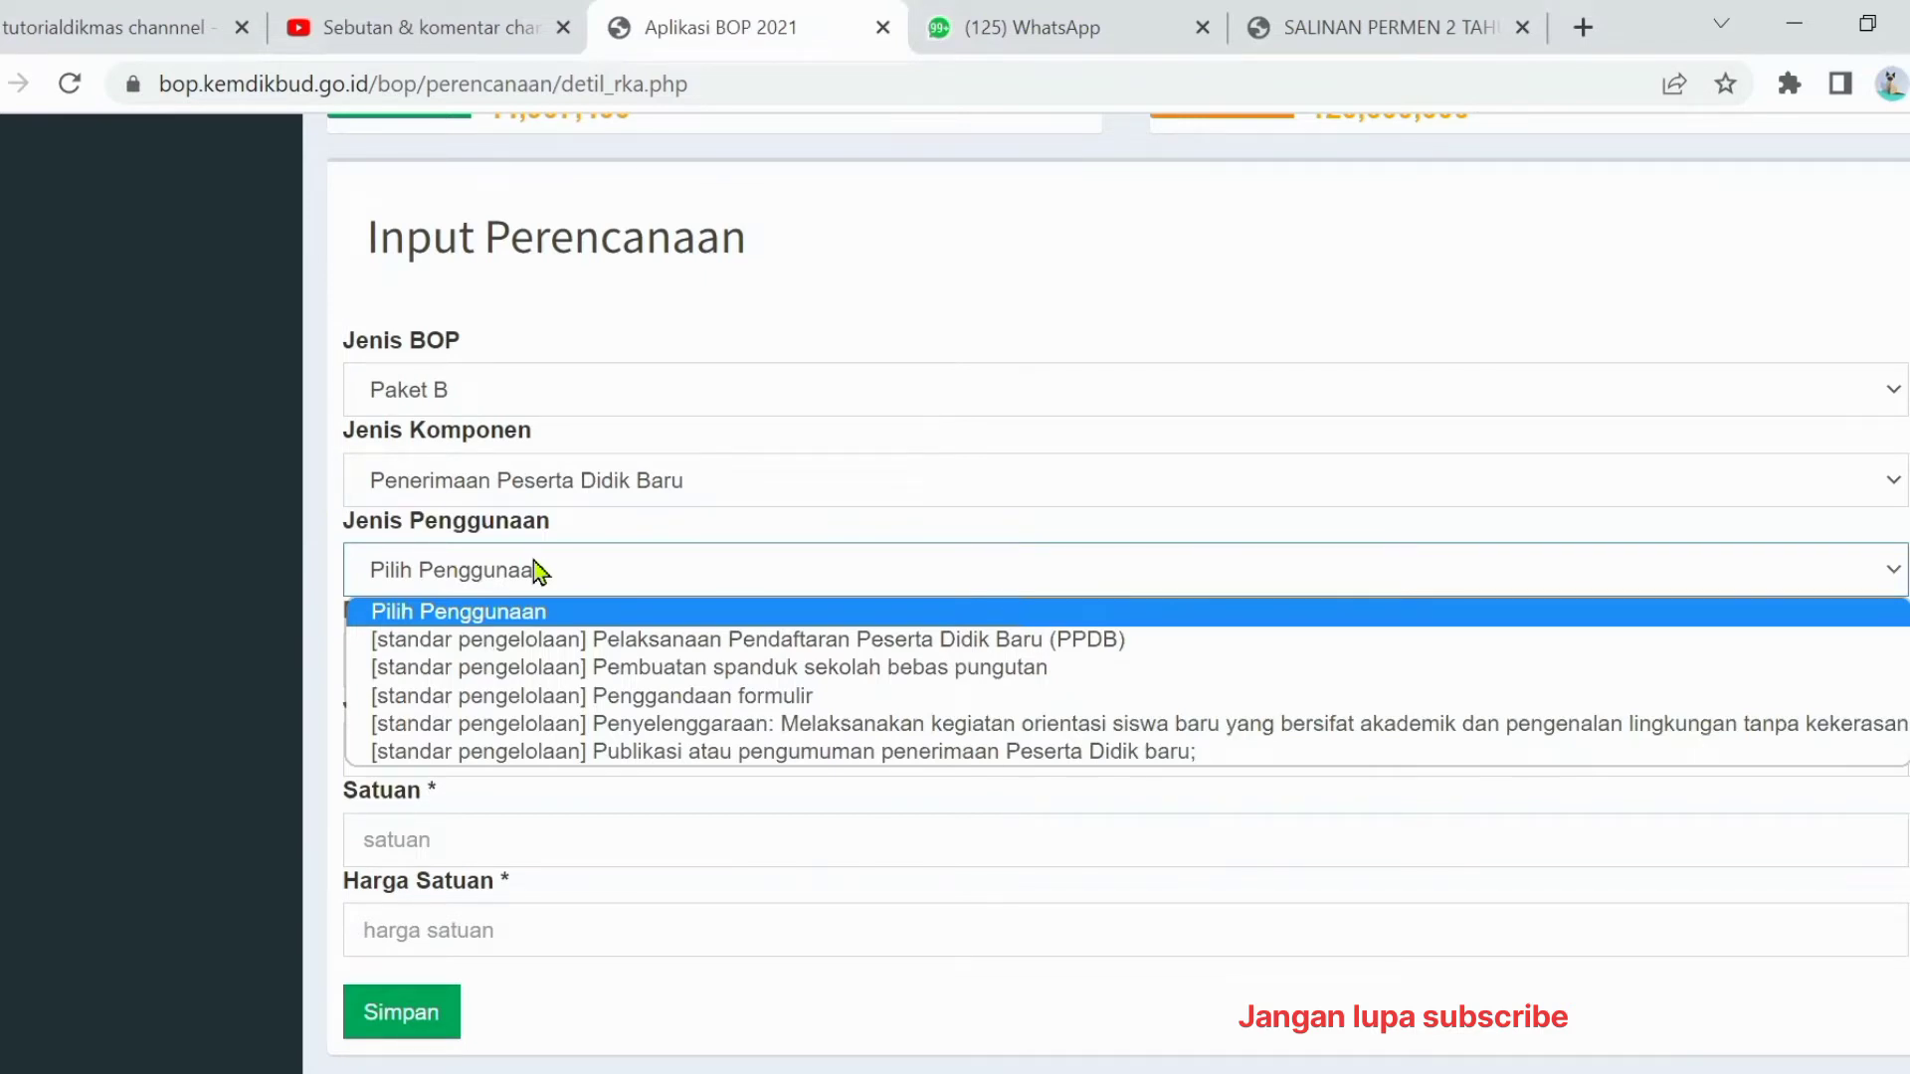
click(537, 572)
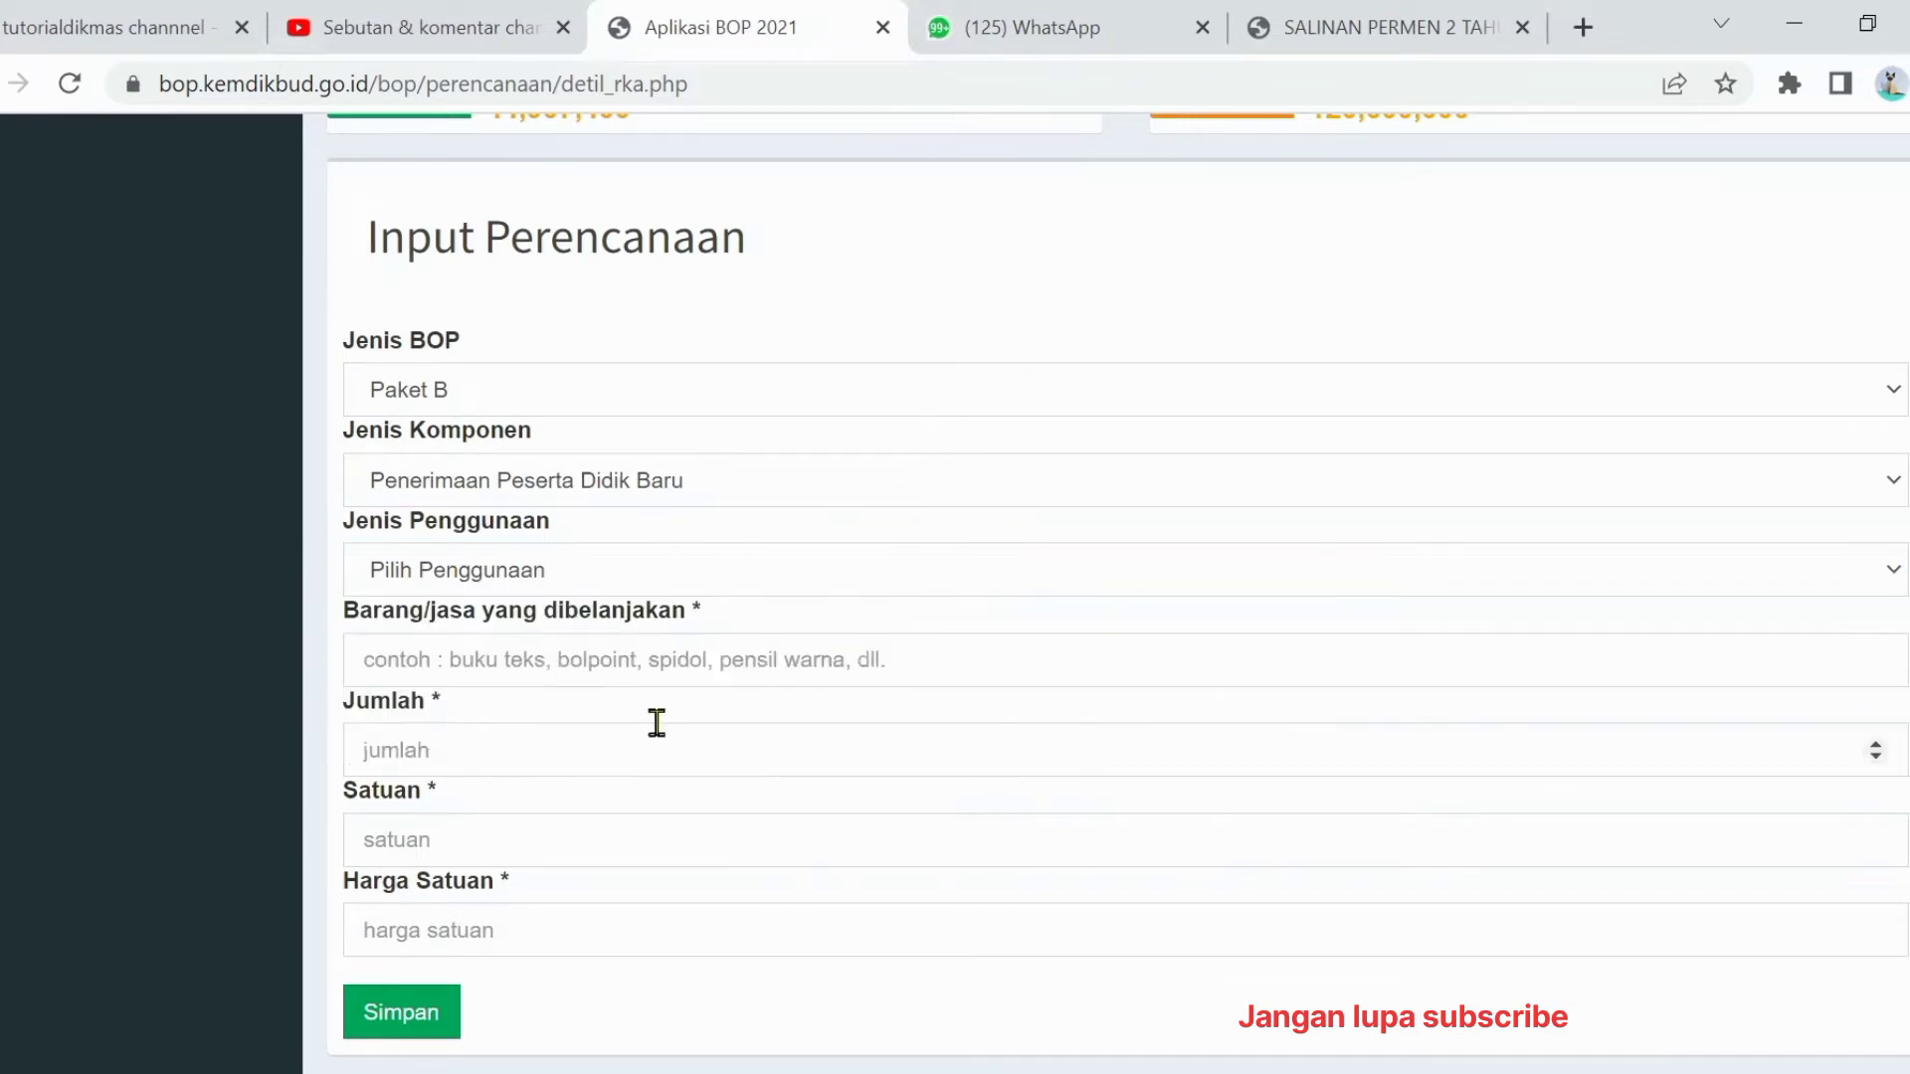
Step: Set Jenis Komponen to Pengembangan Perpustakaan dan/atau layanan pojok baca and Jenis Penggunaan to [sarana dan prasarana sekolah] pengadaan buku pengayaan
click(477, 491)
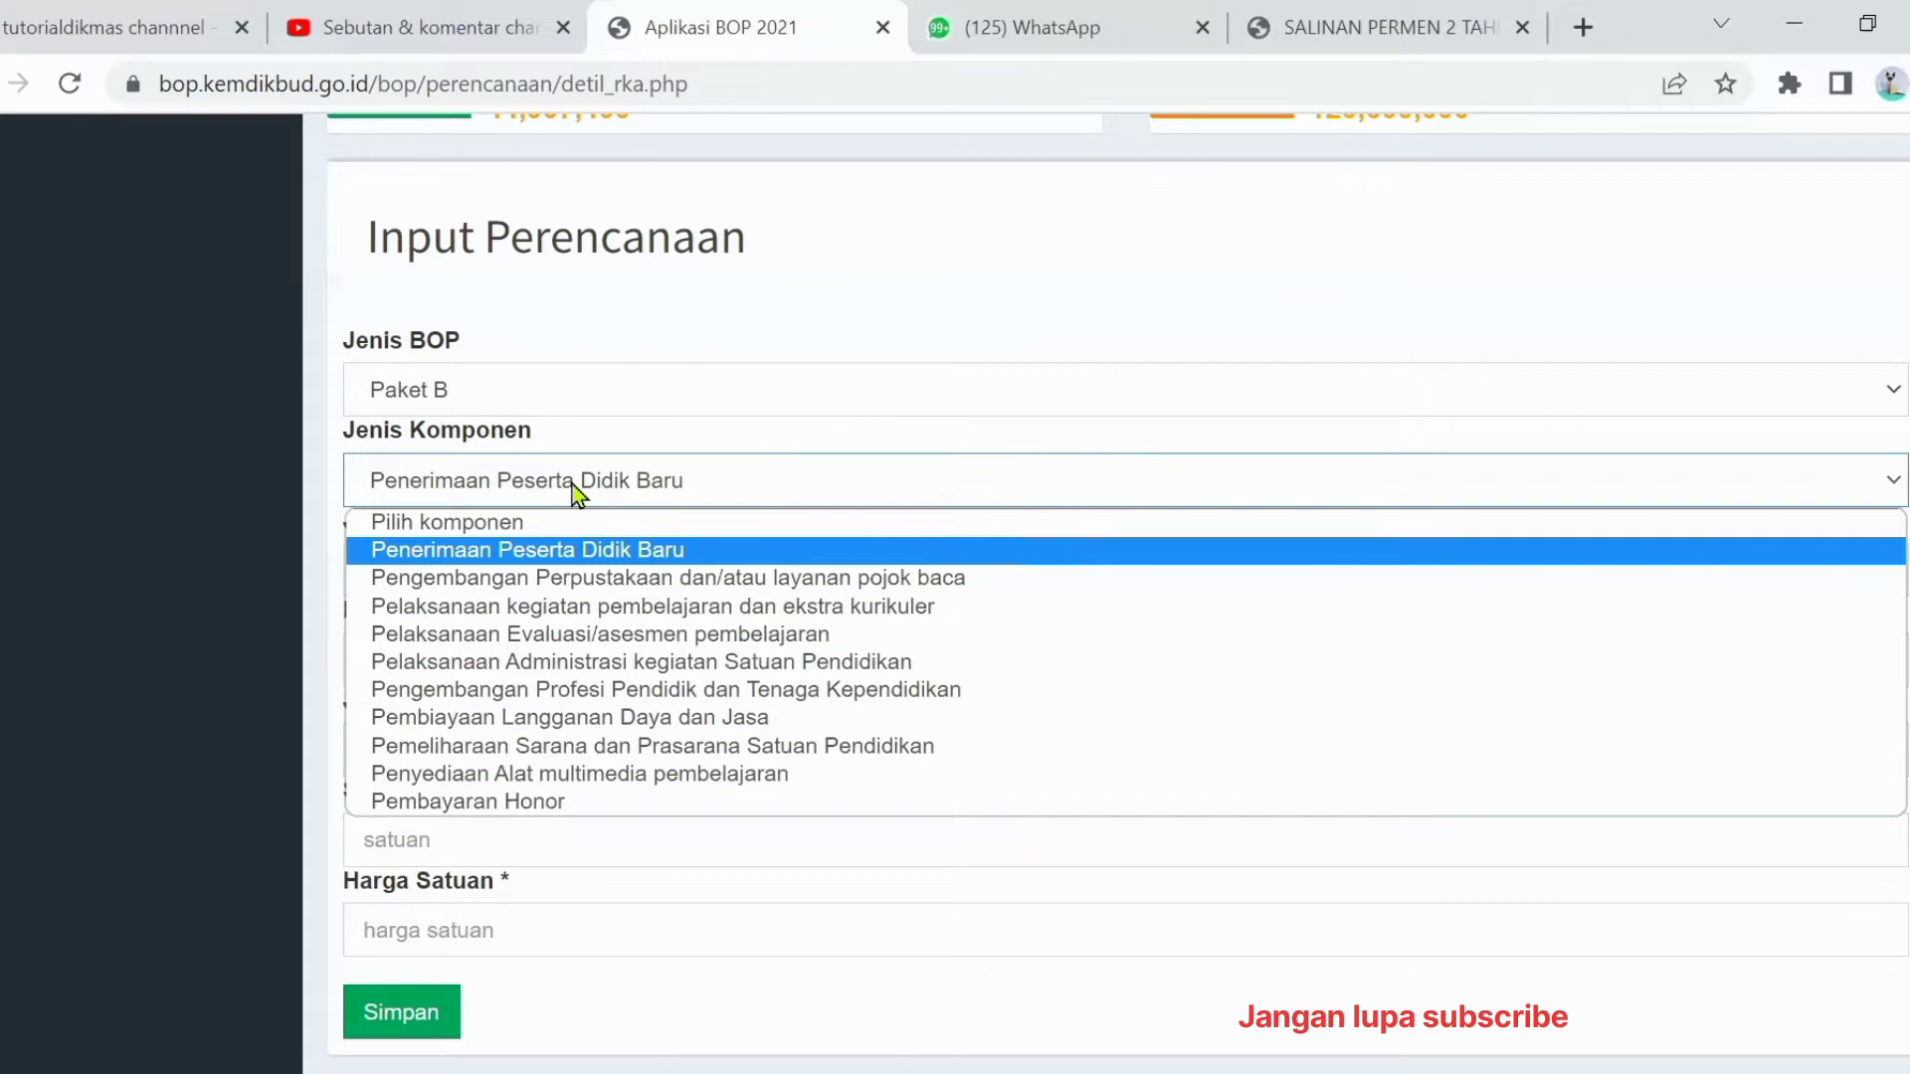
click(518, 579)
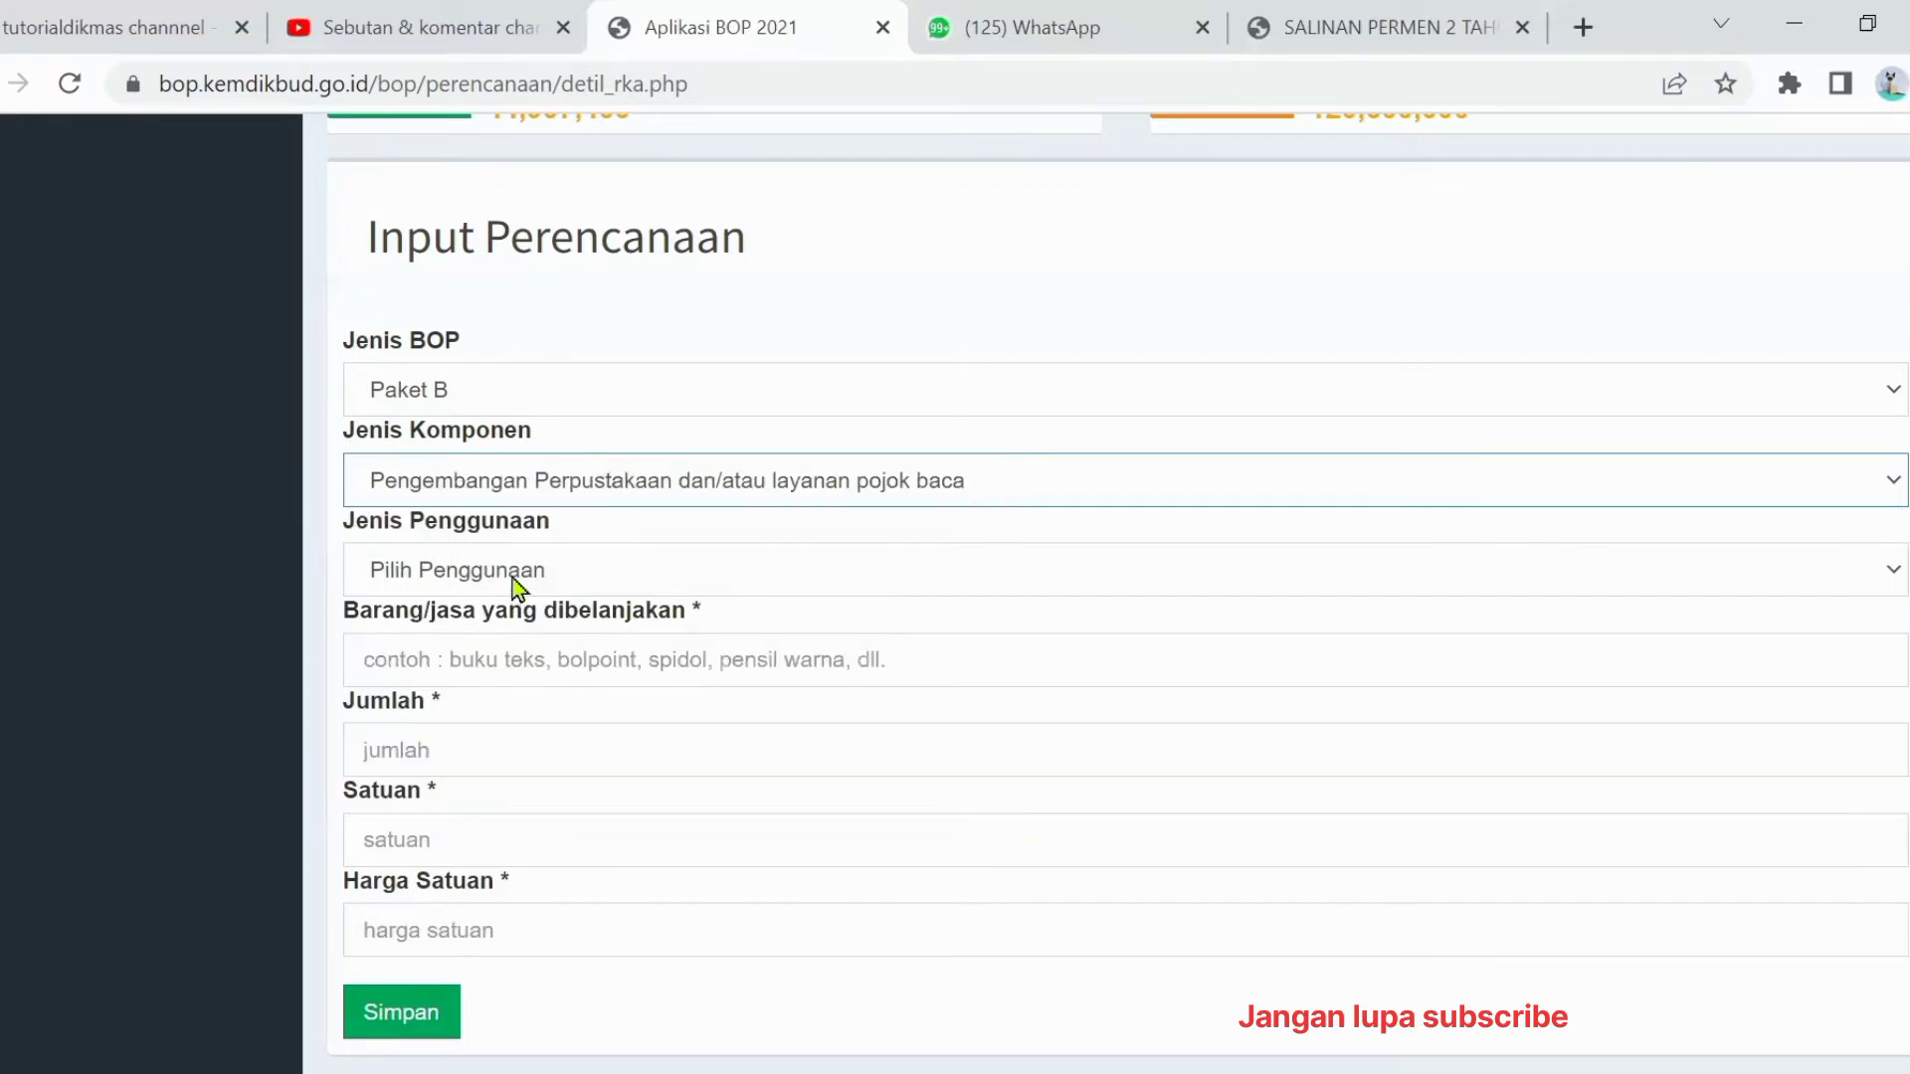
click(514, 581)
click(459, 575)
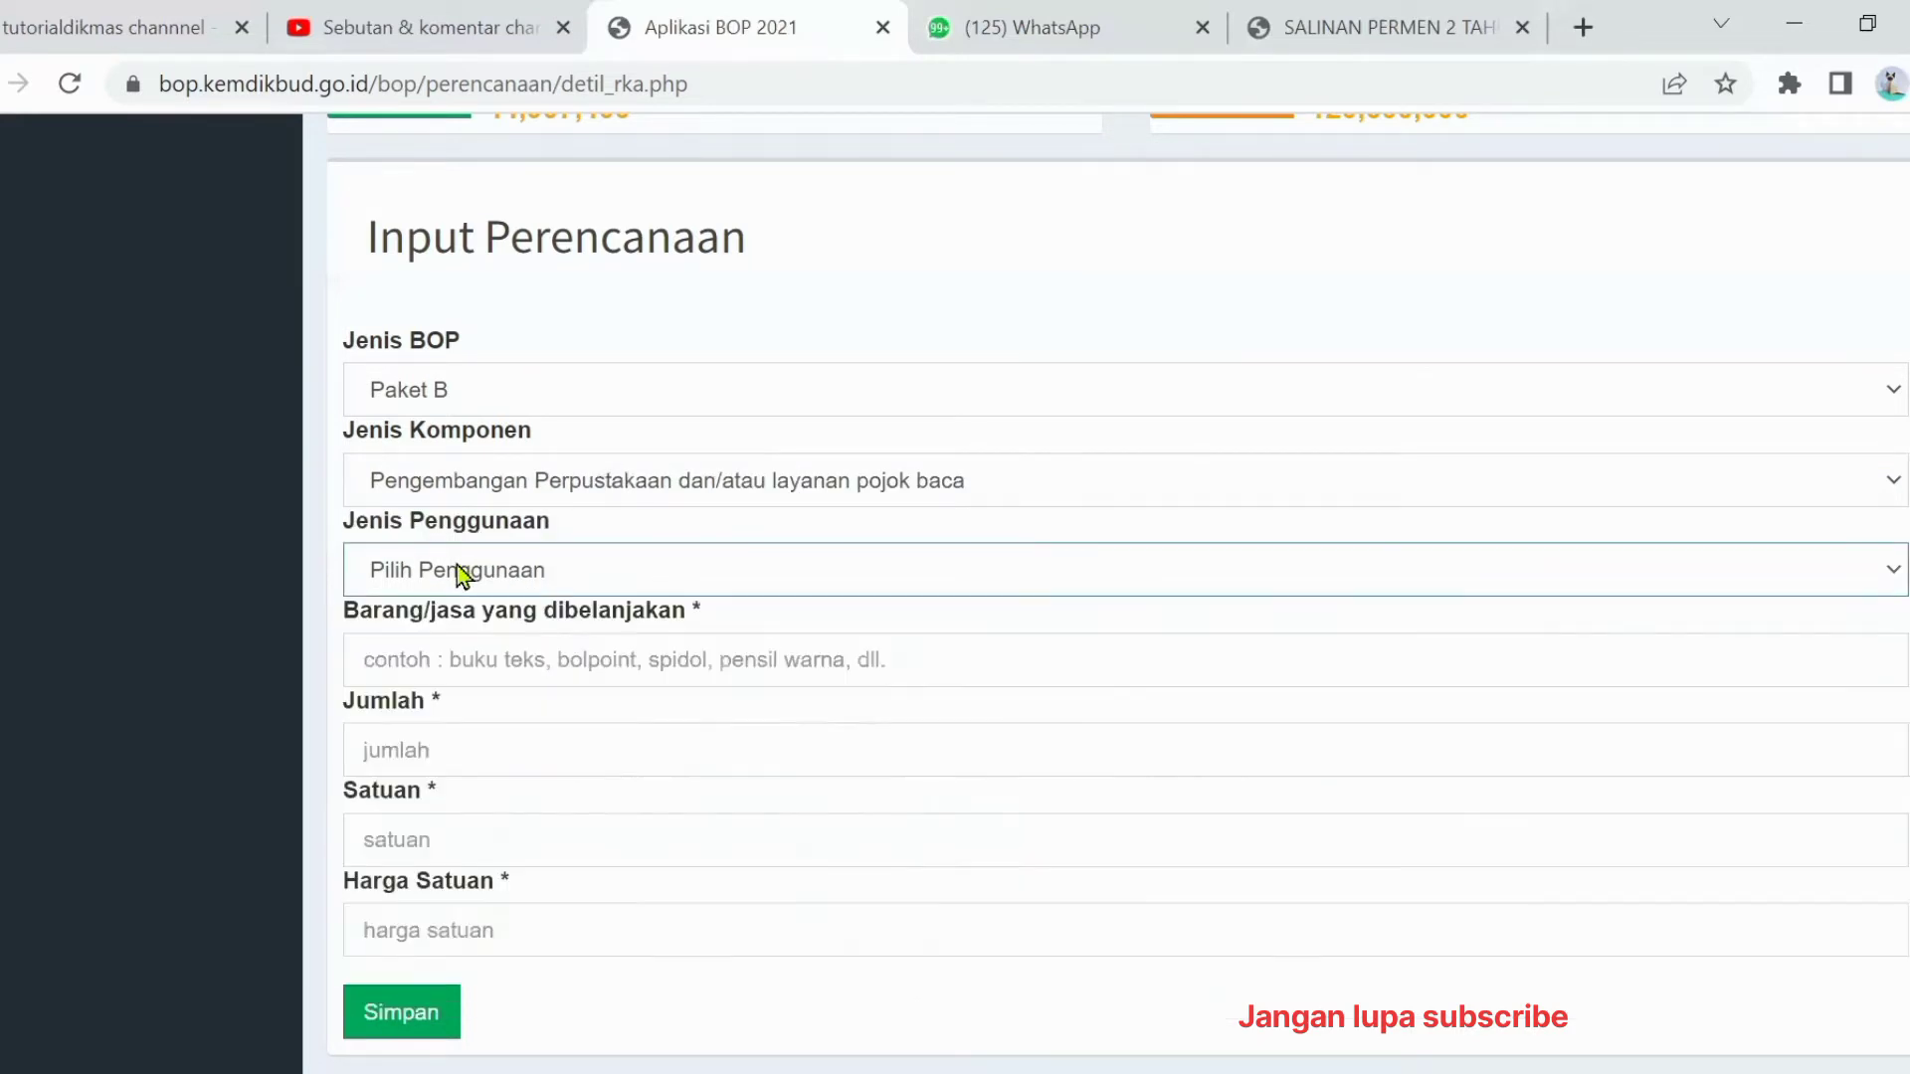
click(460, 575)
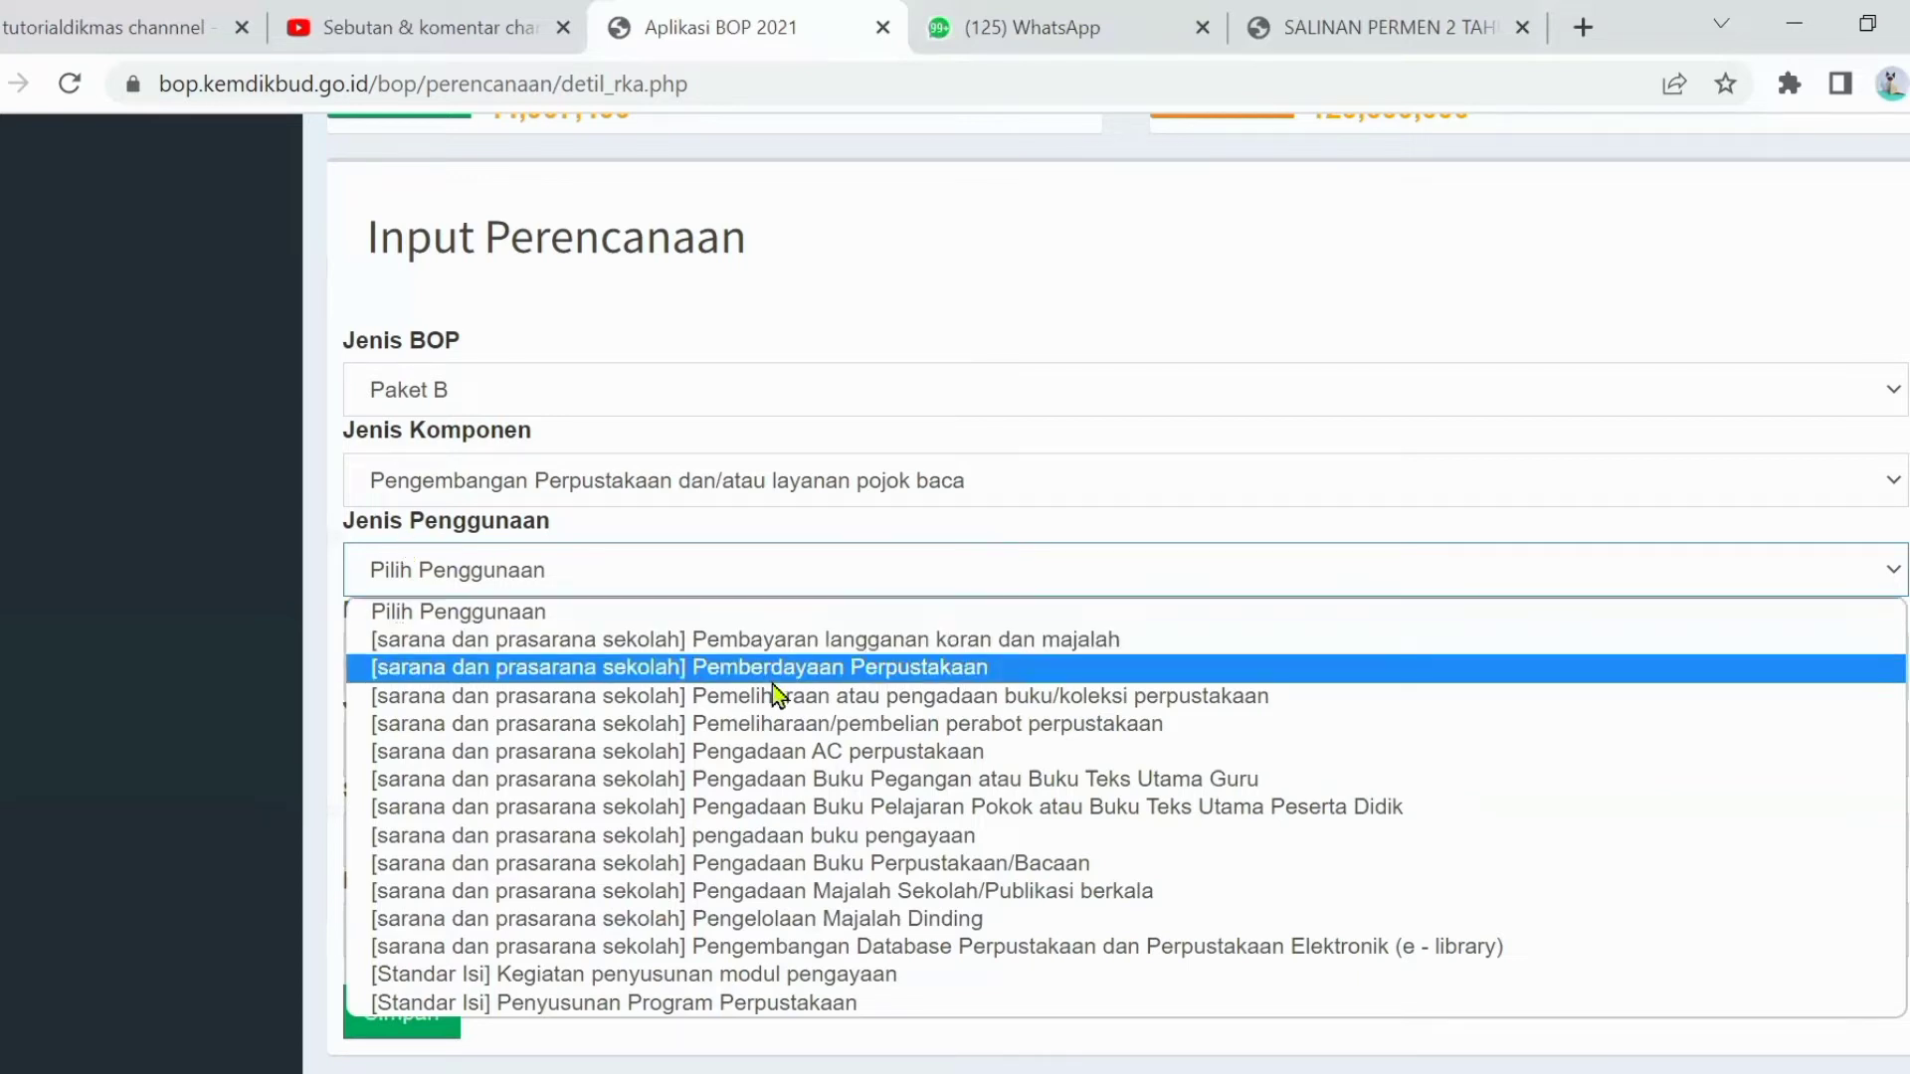
click(802, 846)
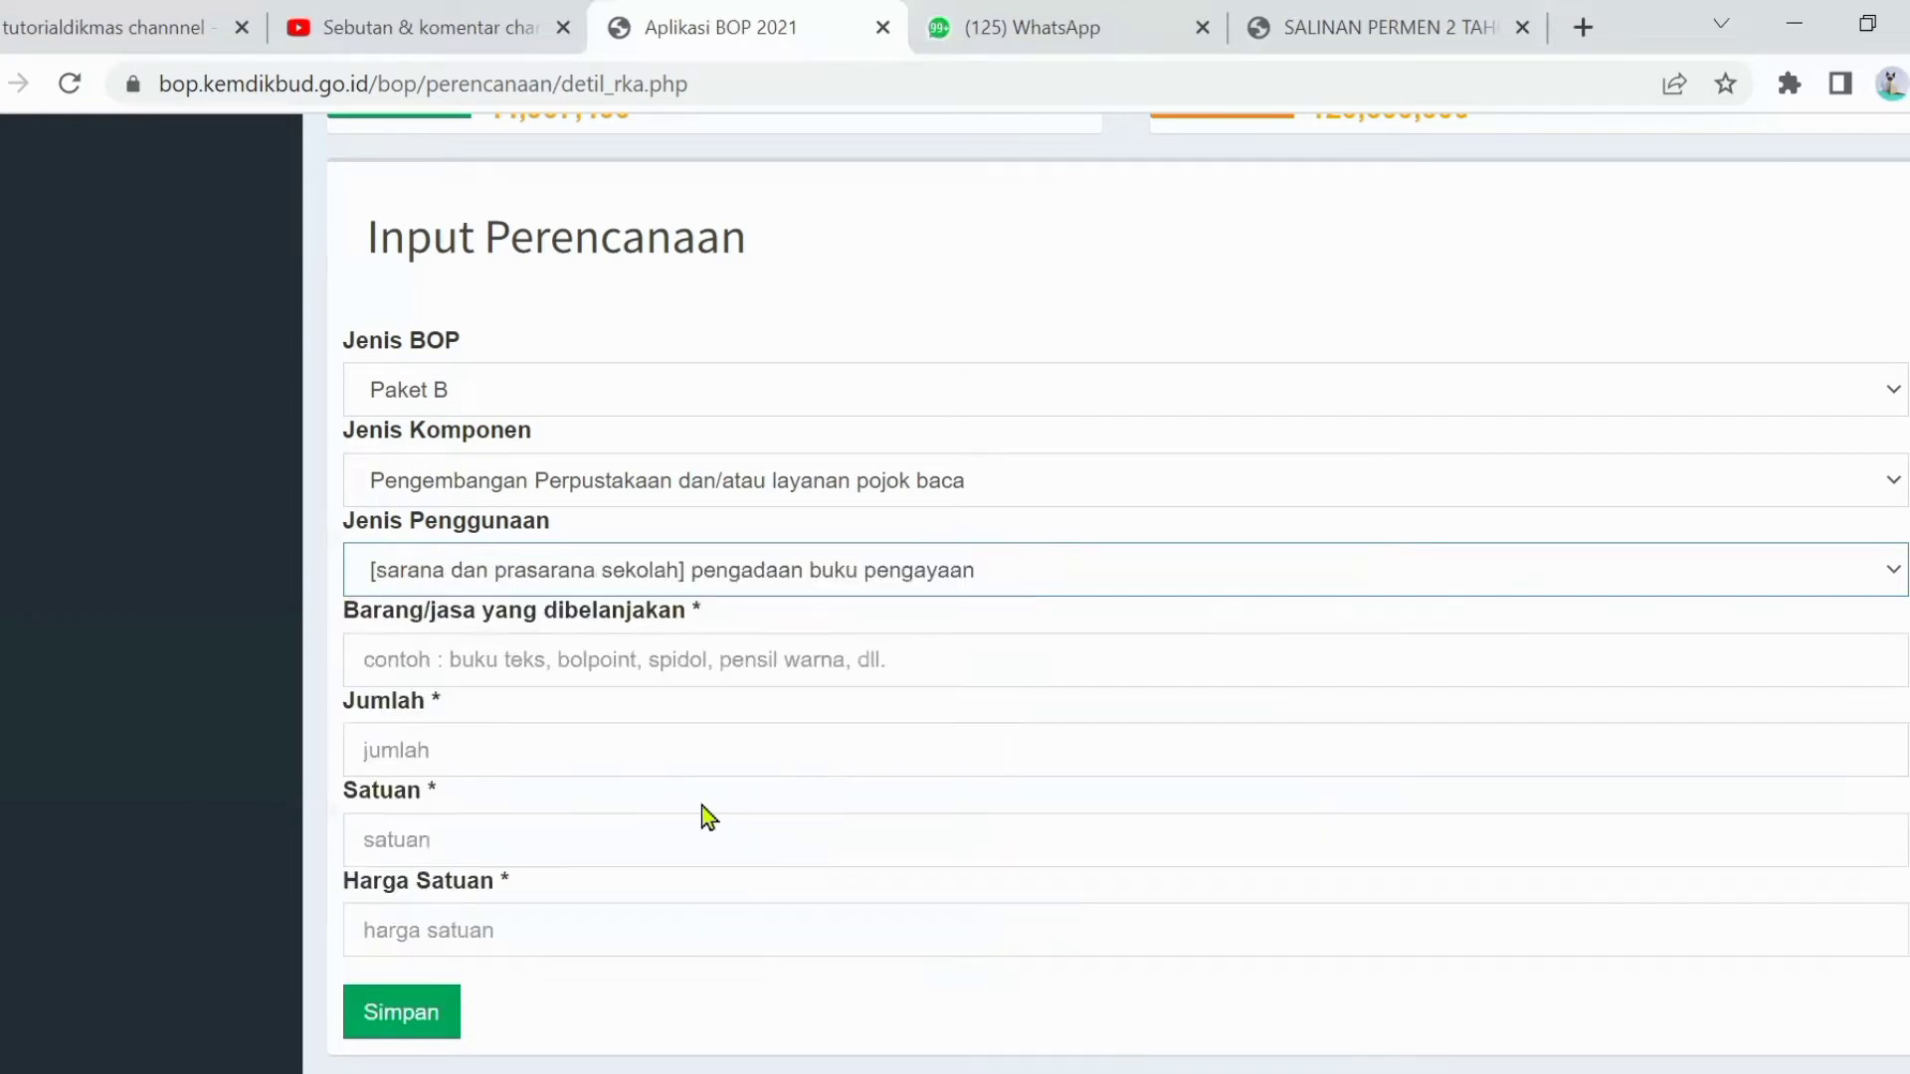
Step: Enter Buku Agama Islam dan Budi Pekerti kelas 7 as the purchased item, with quantity 4 and unit eksemplar
click(364, 664)
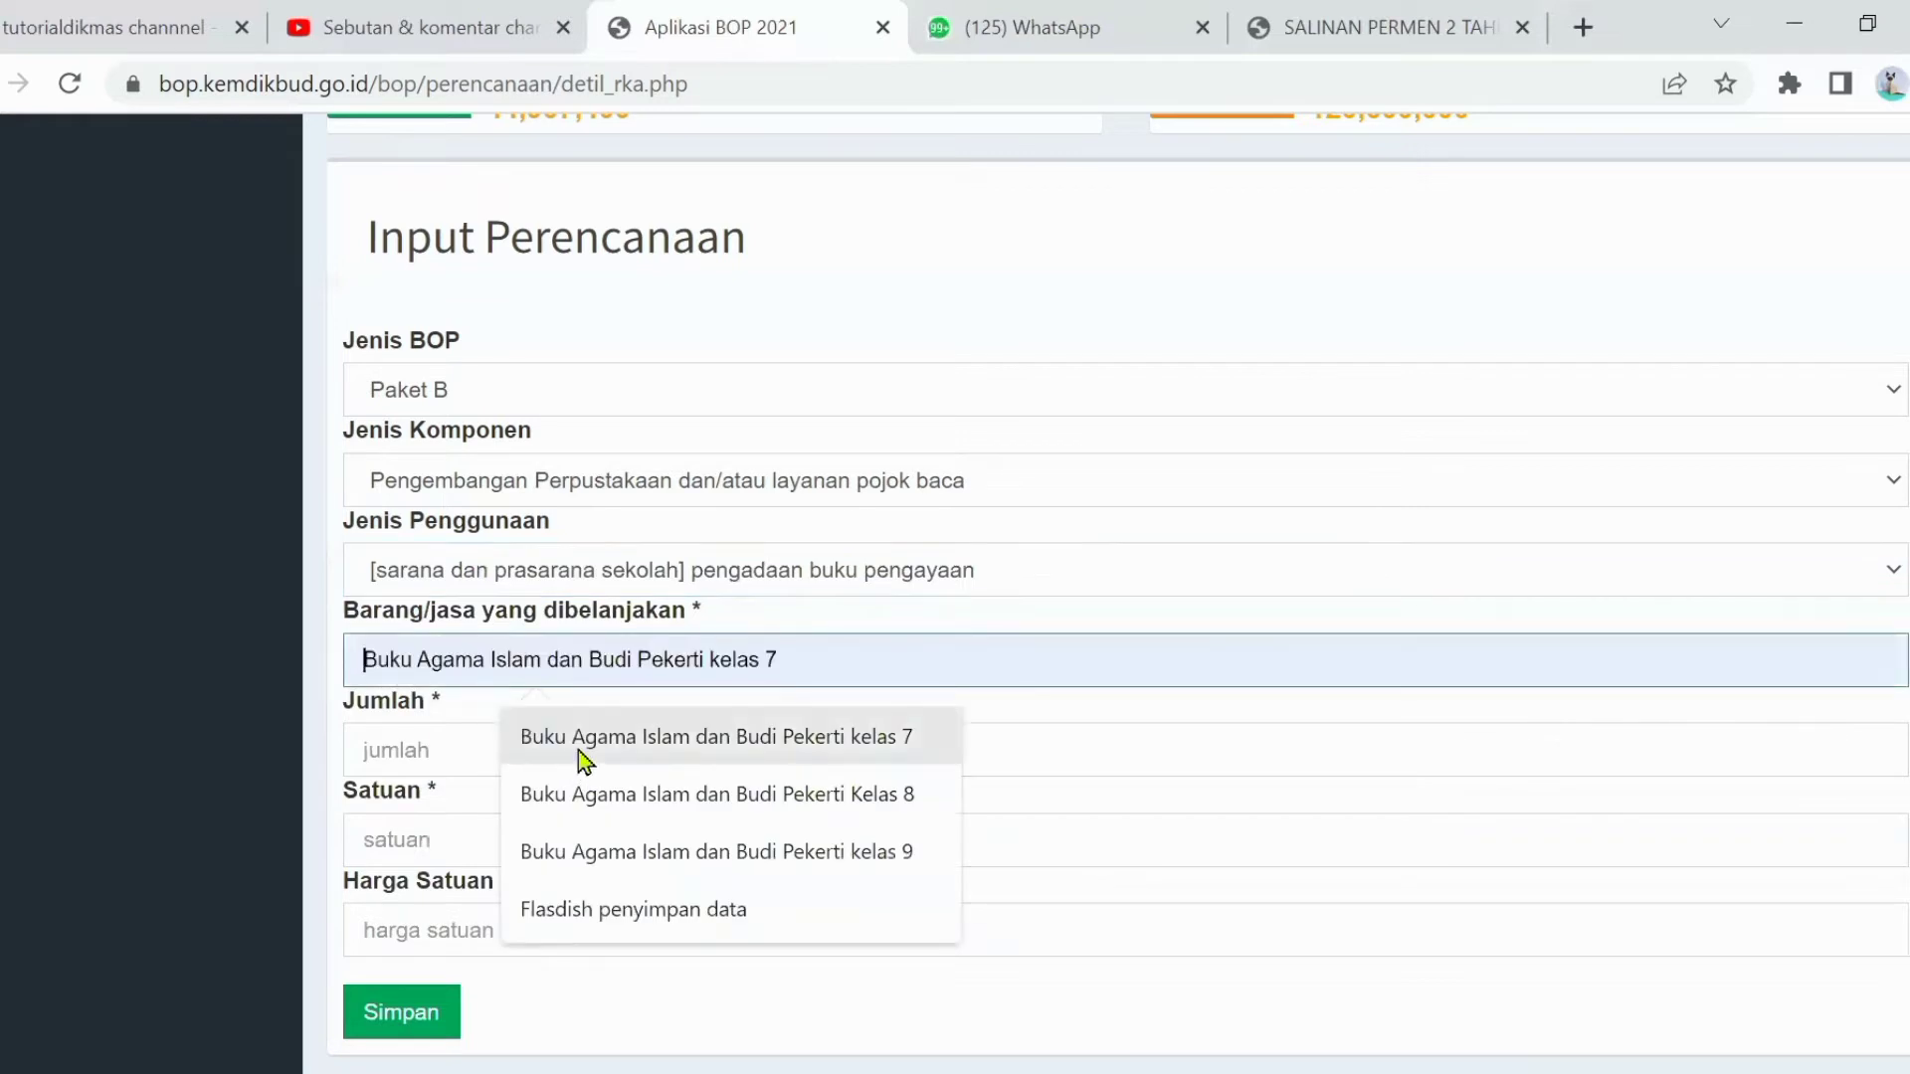
click(610, 741)
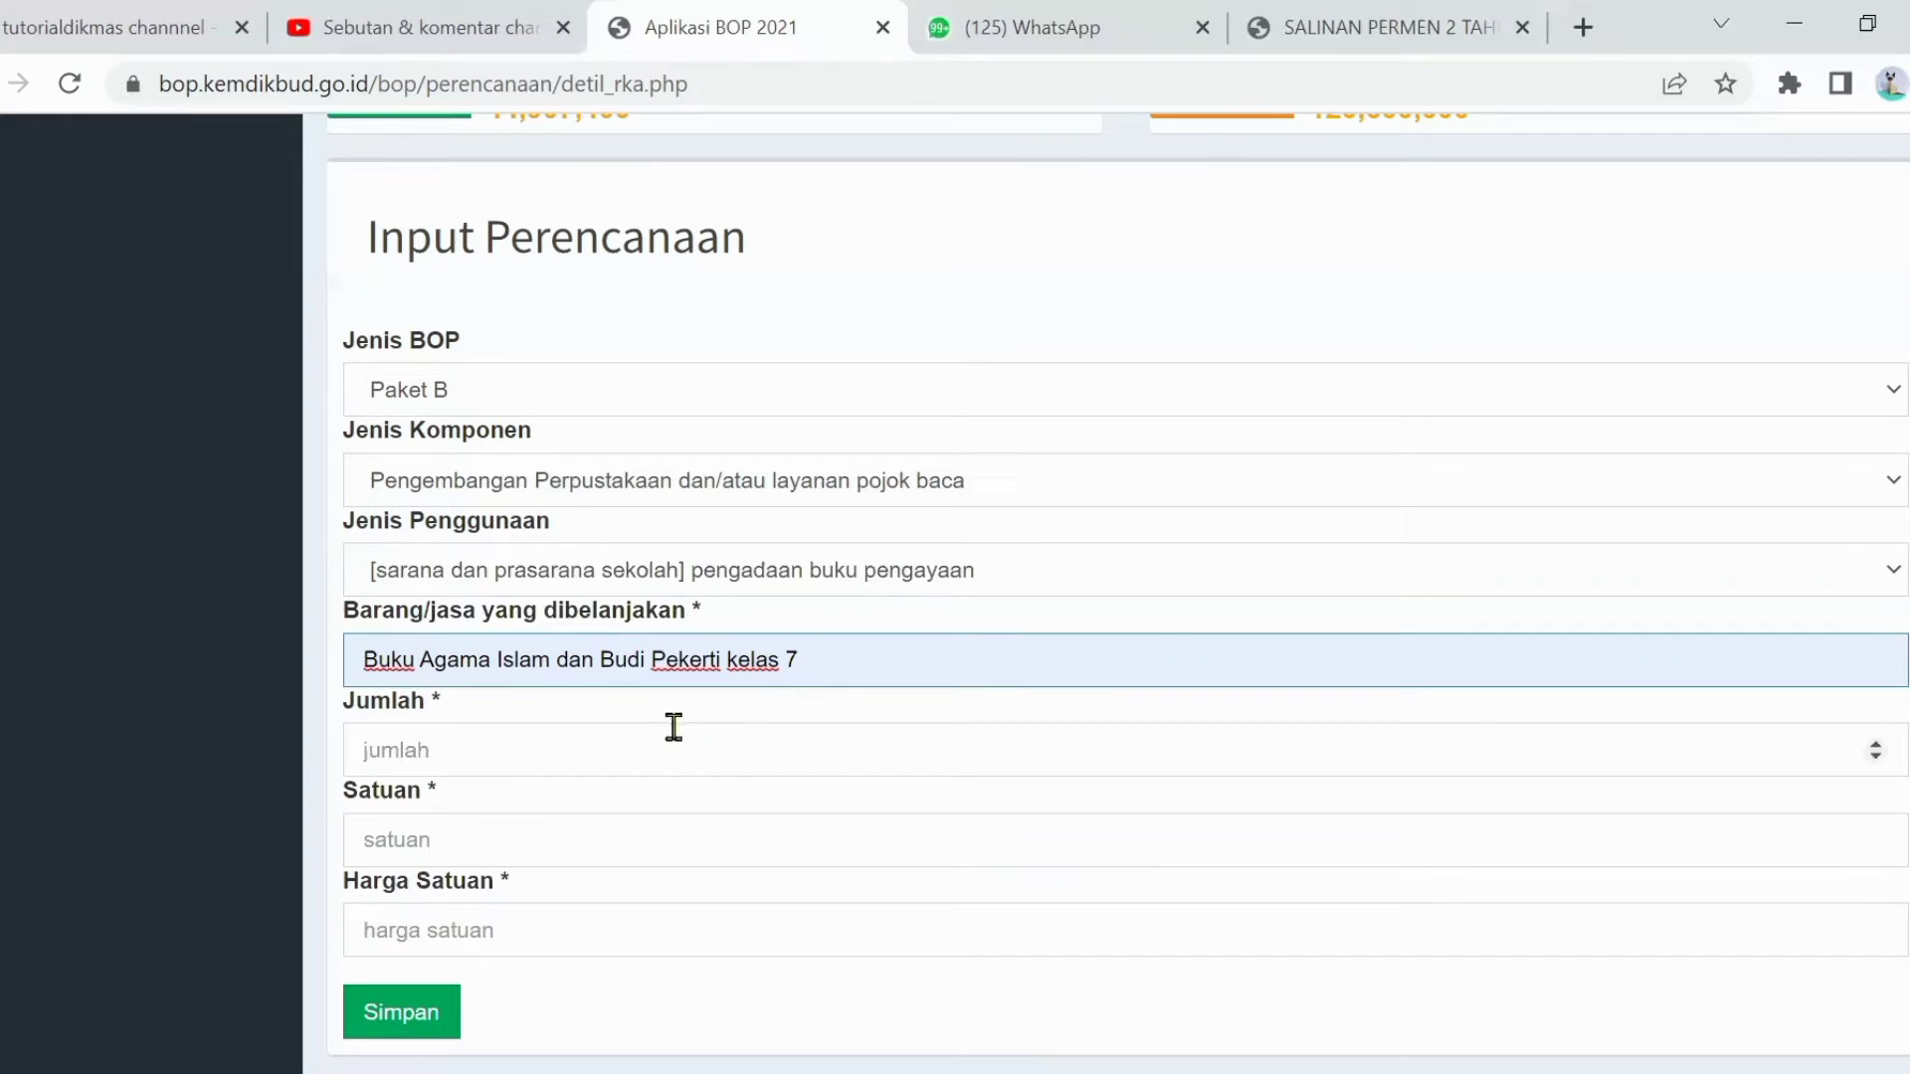
click(439, 760)
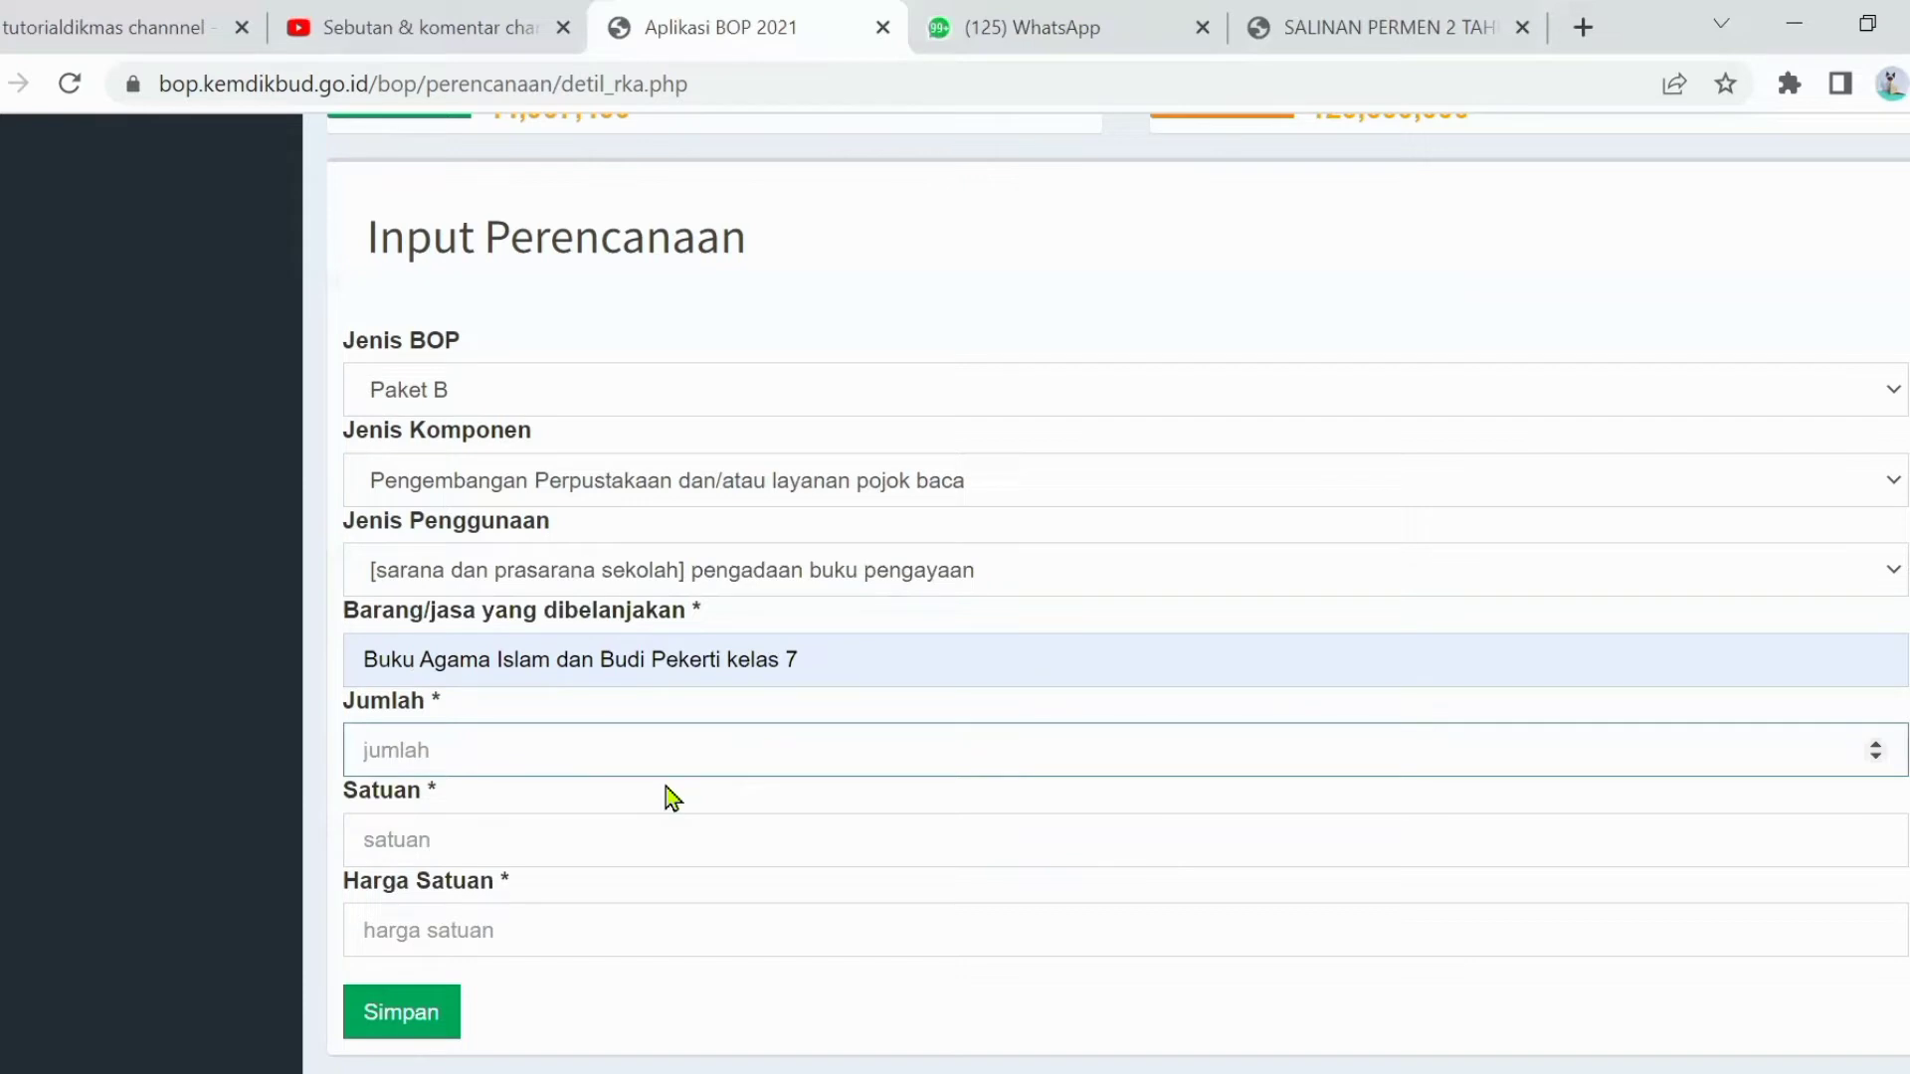
text(4)
click(437, 848)
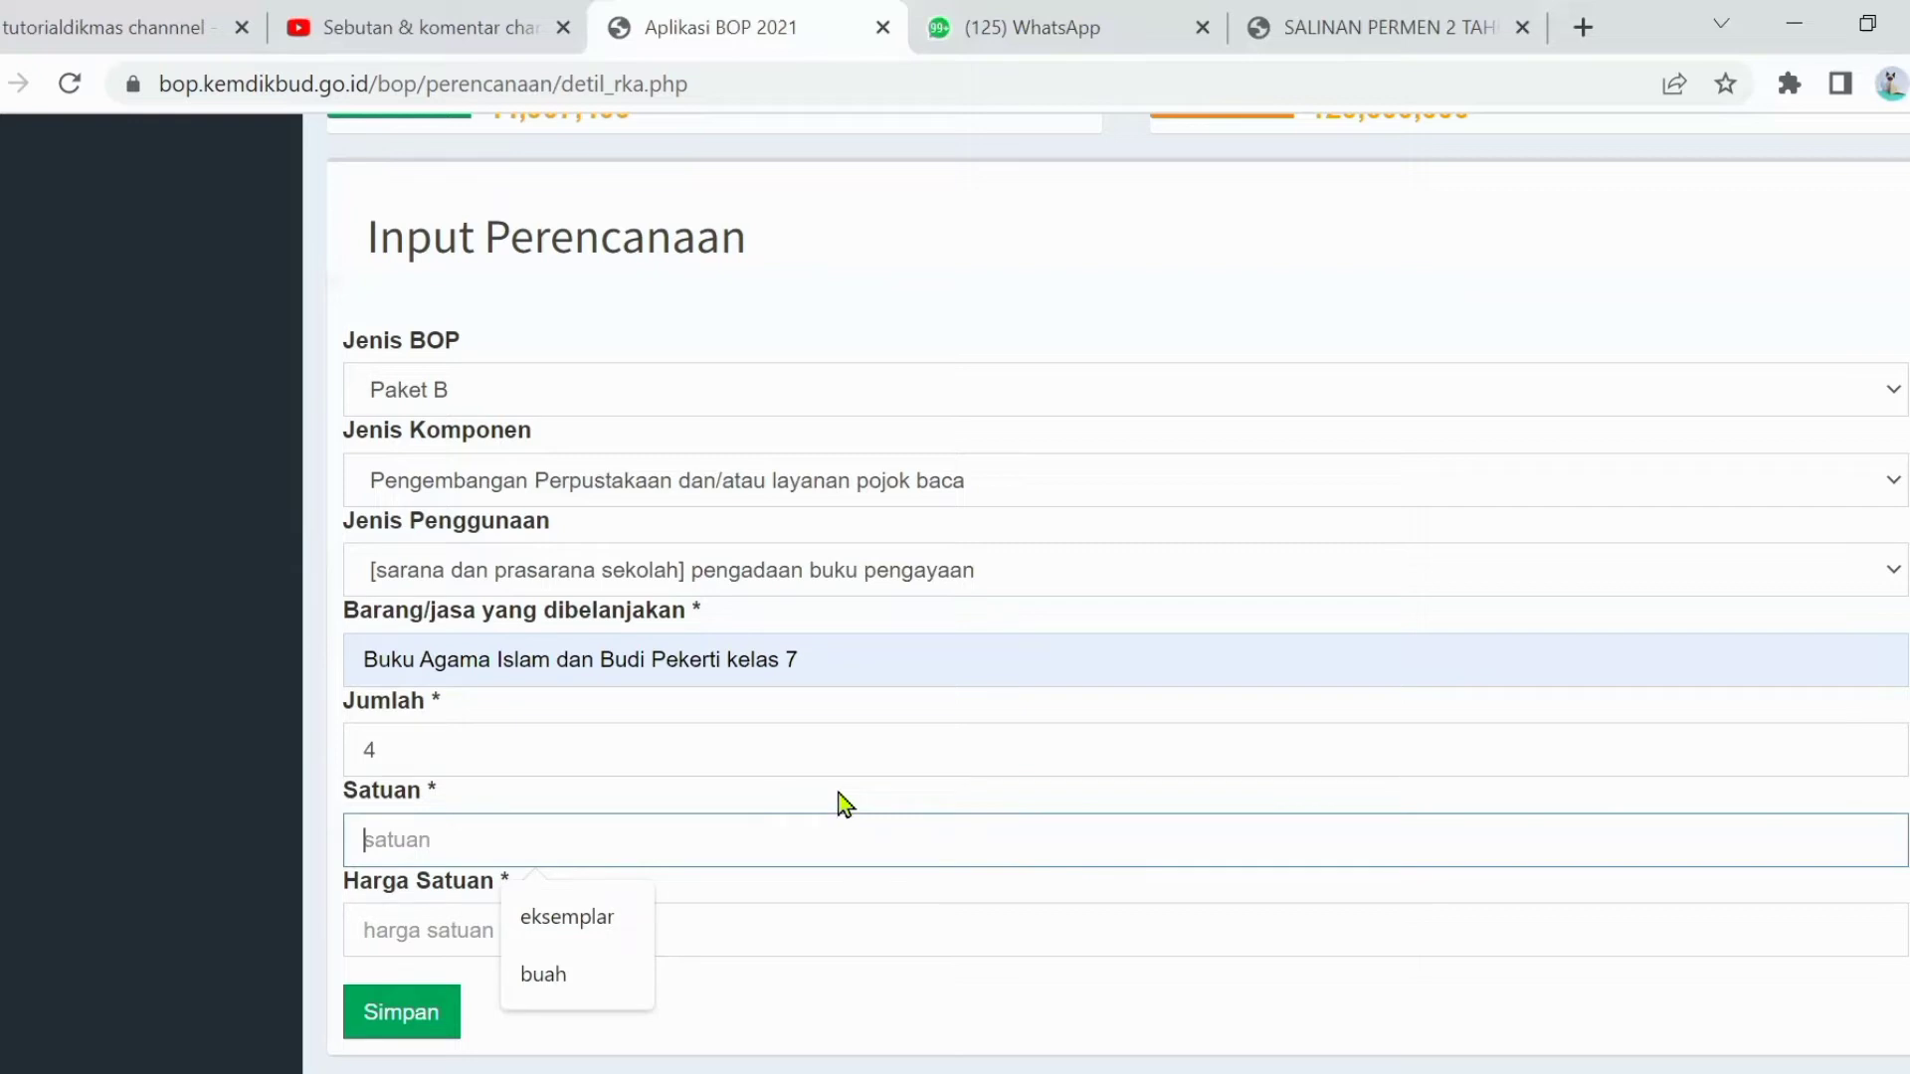
click(595, 921)
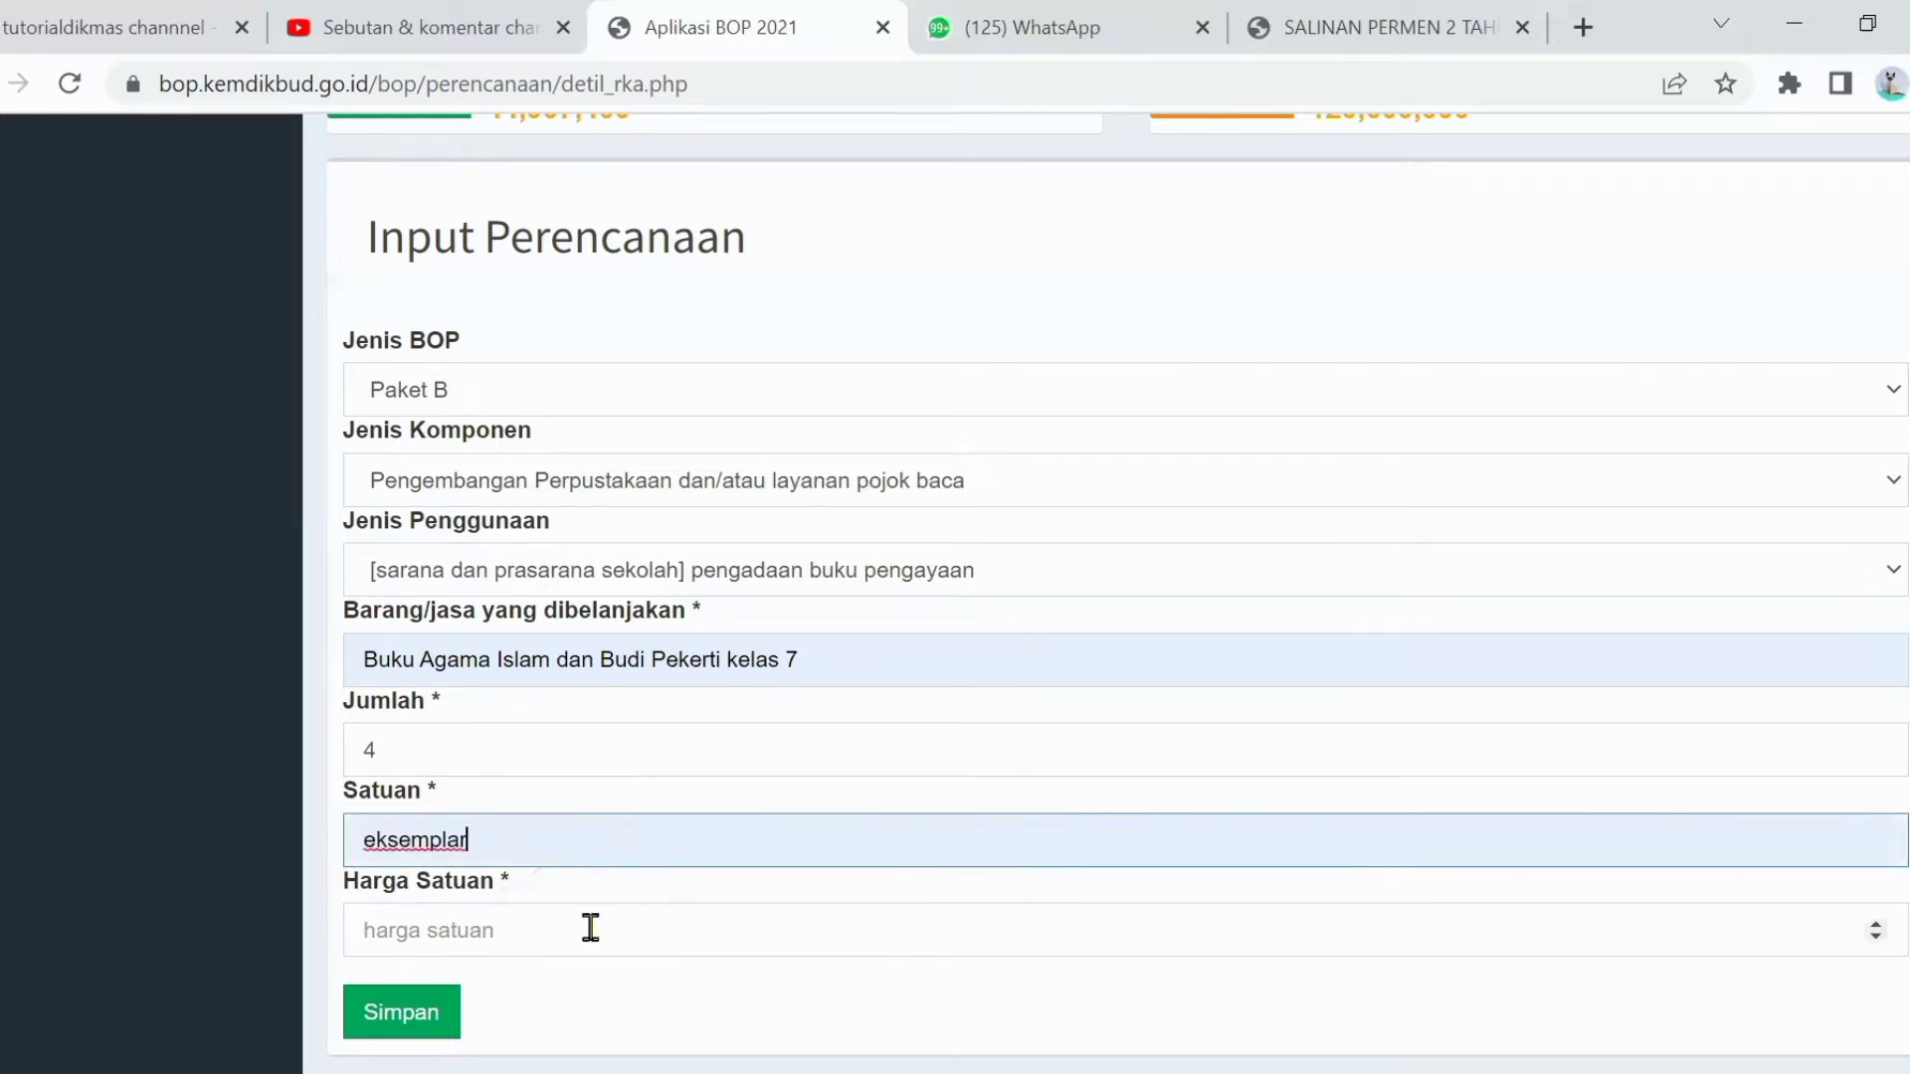
Step: Set the item's unit price (Harga Satuan) to 18800
click(427, 933)
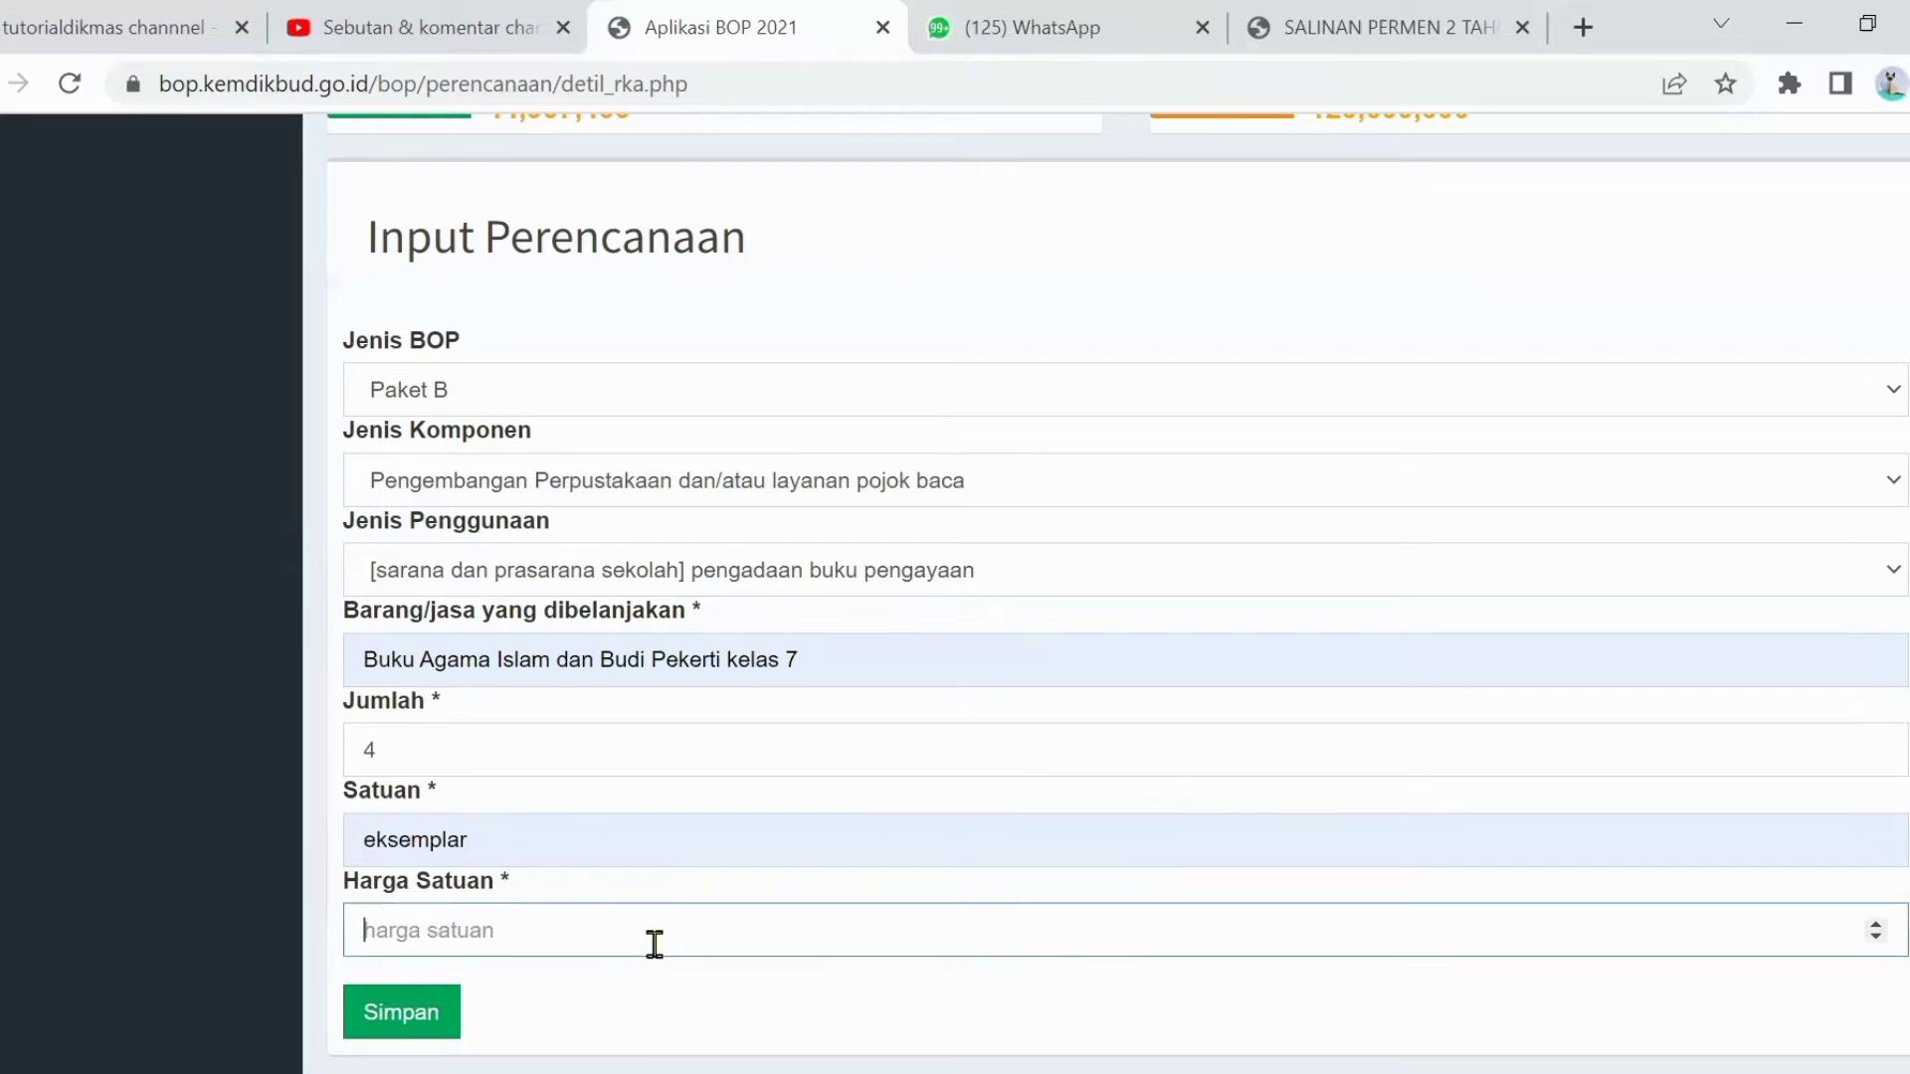
text(1)
text(800)
key(BackSpace)
key(BackSpace)
text(800)
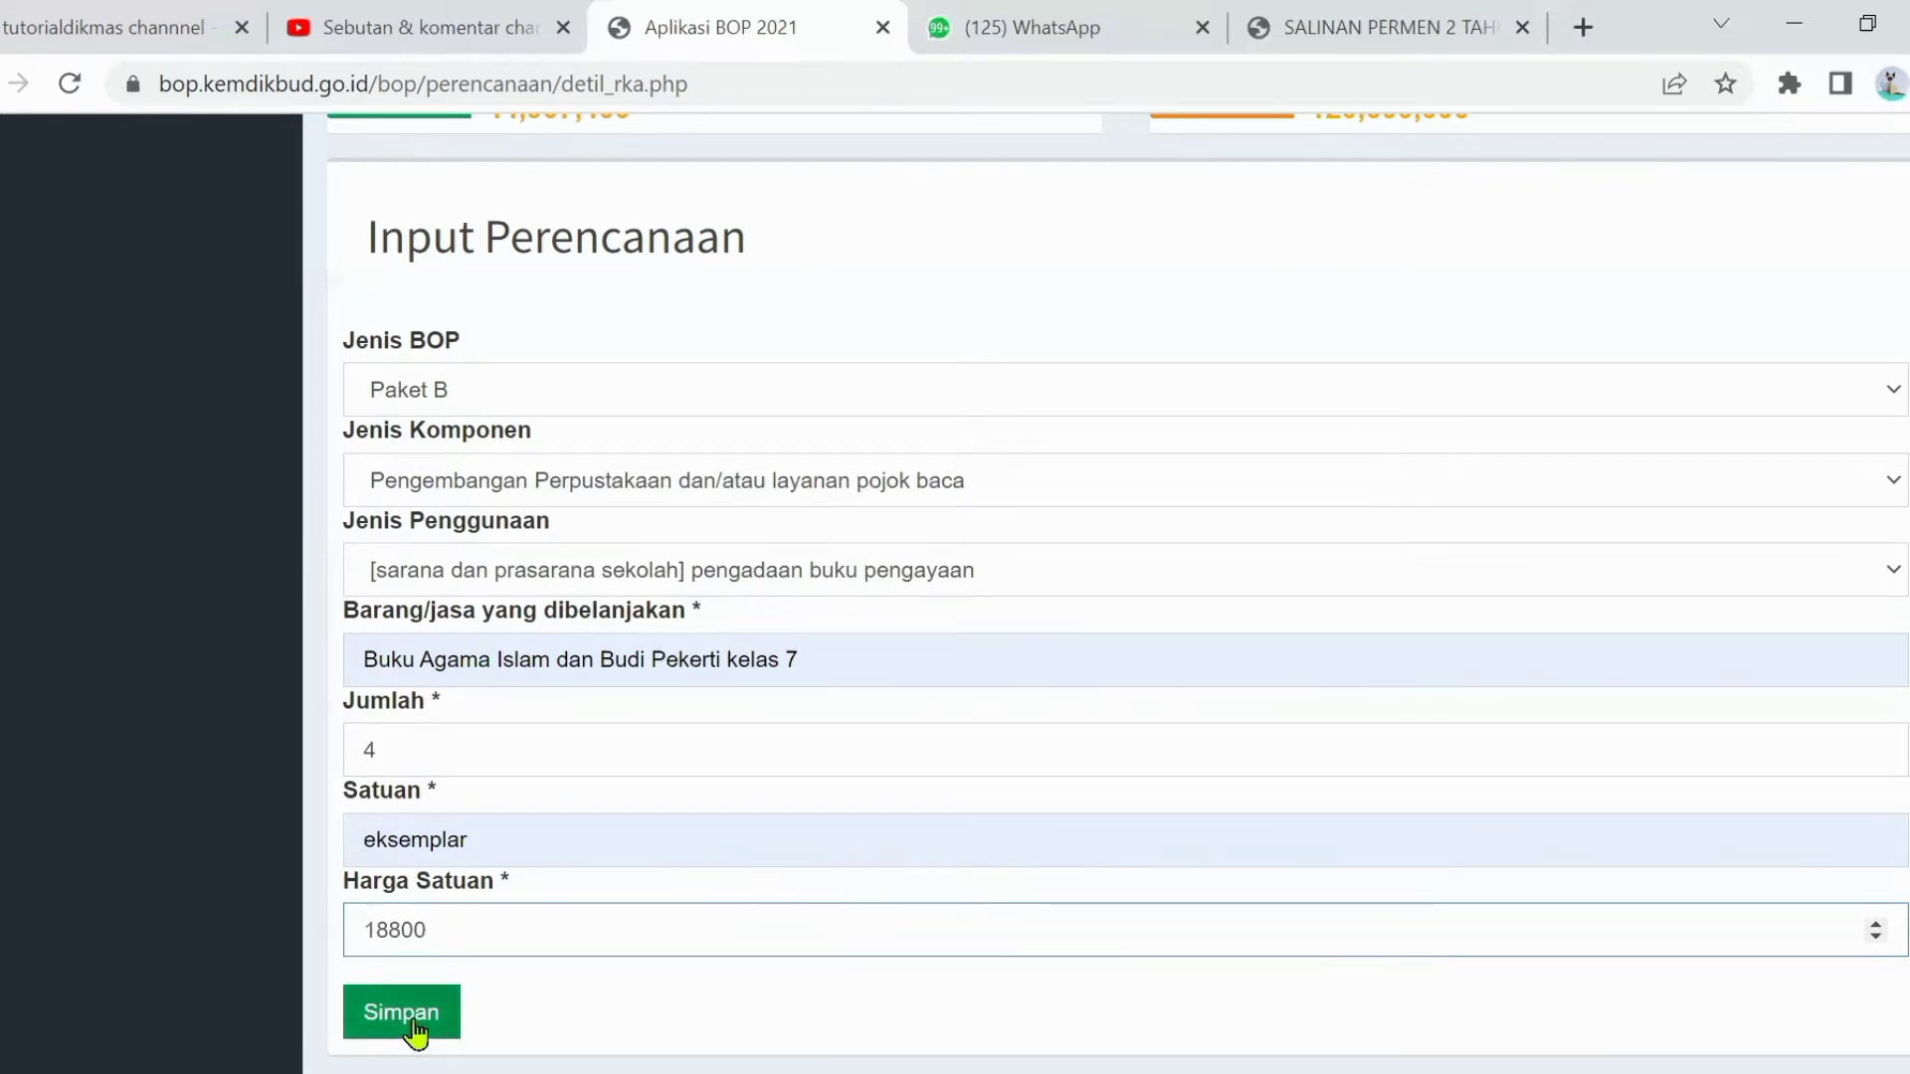
Step: Reselect Paket B, Pengembangan Perpustakaan dan/atau layanan pojok baca and [sarana dan prasarana sekolah] pengadaan buku pengayaan, and save the kelas 9 book item
scroll(414, 1032, down, 5)
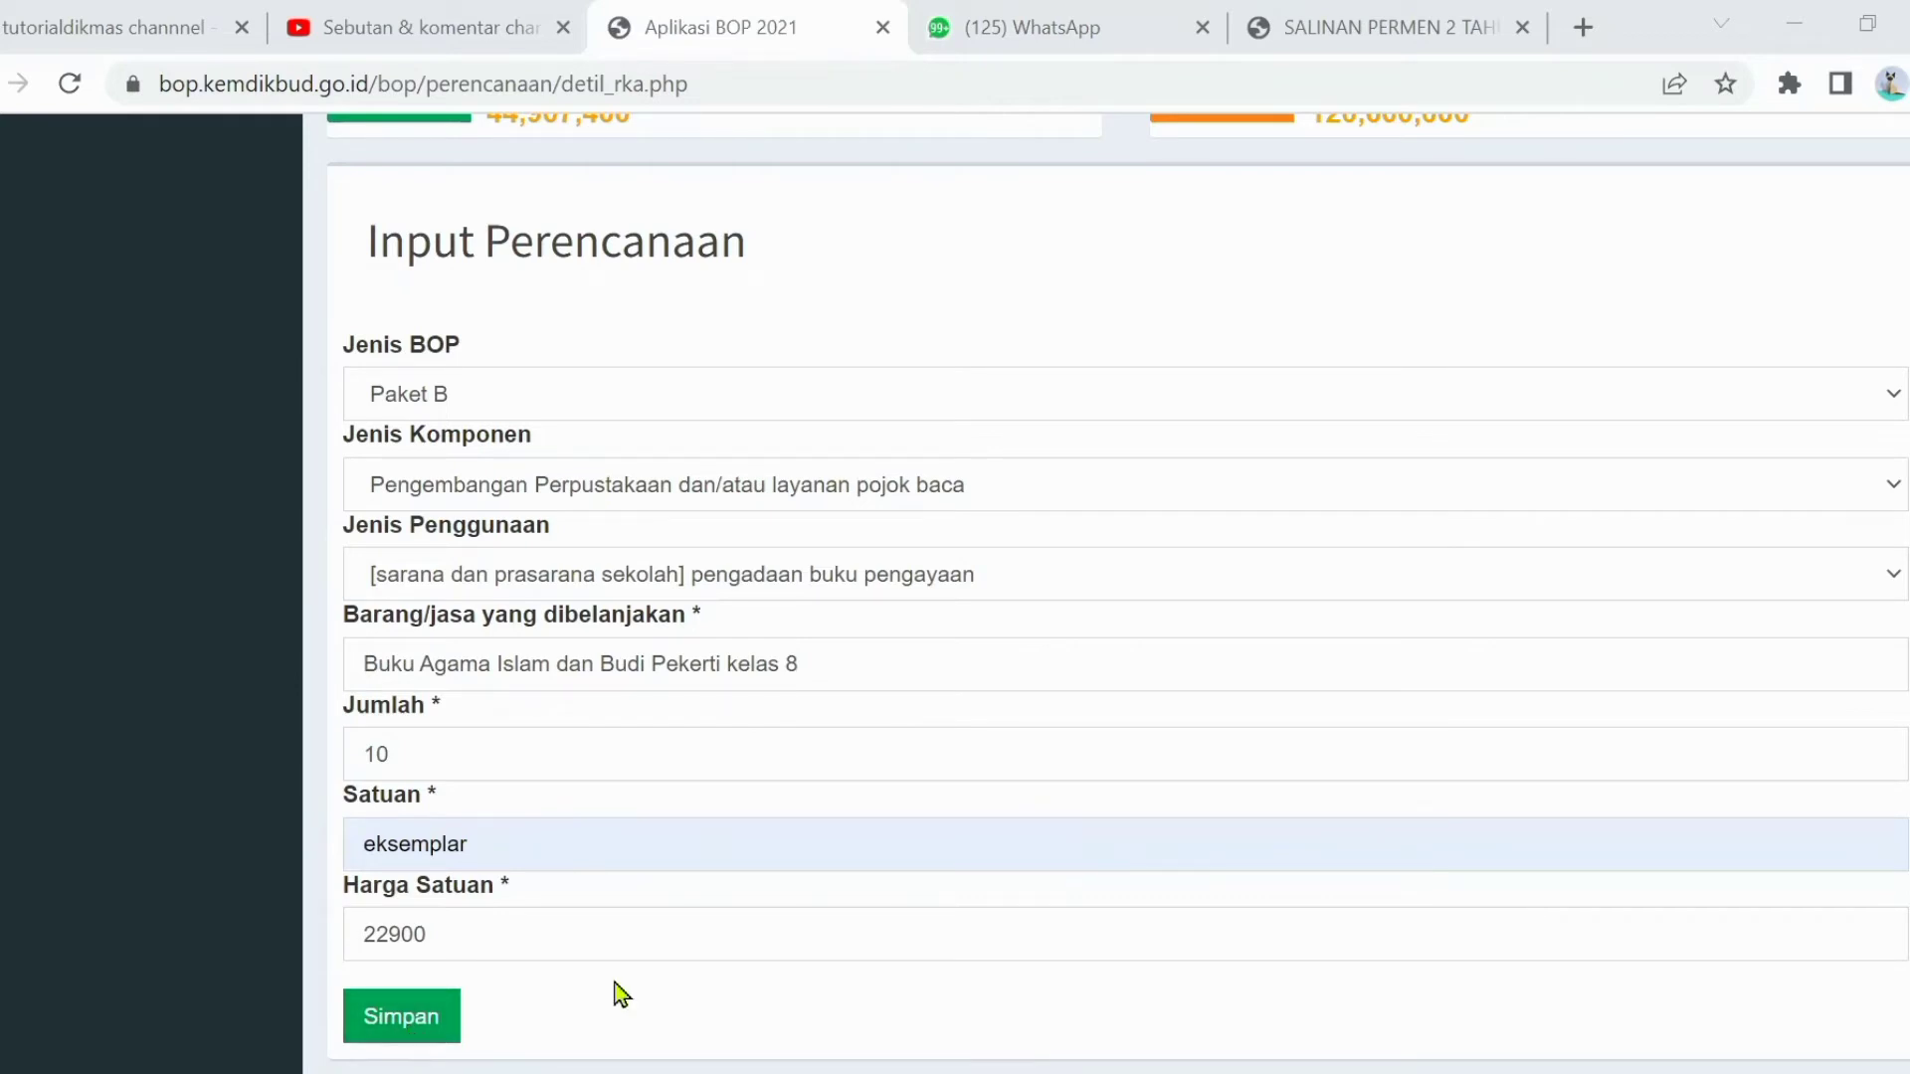
scroll(614, 995, down, 6)
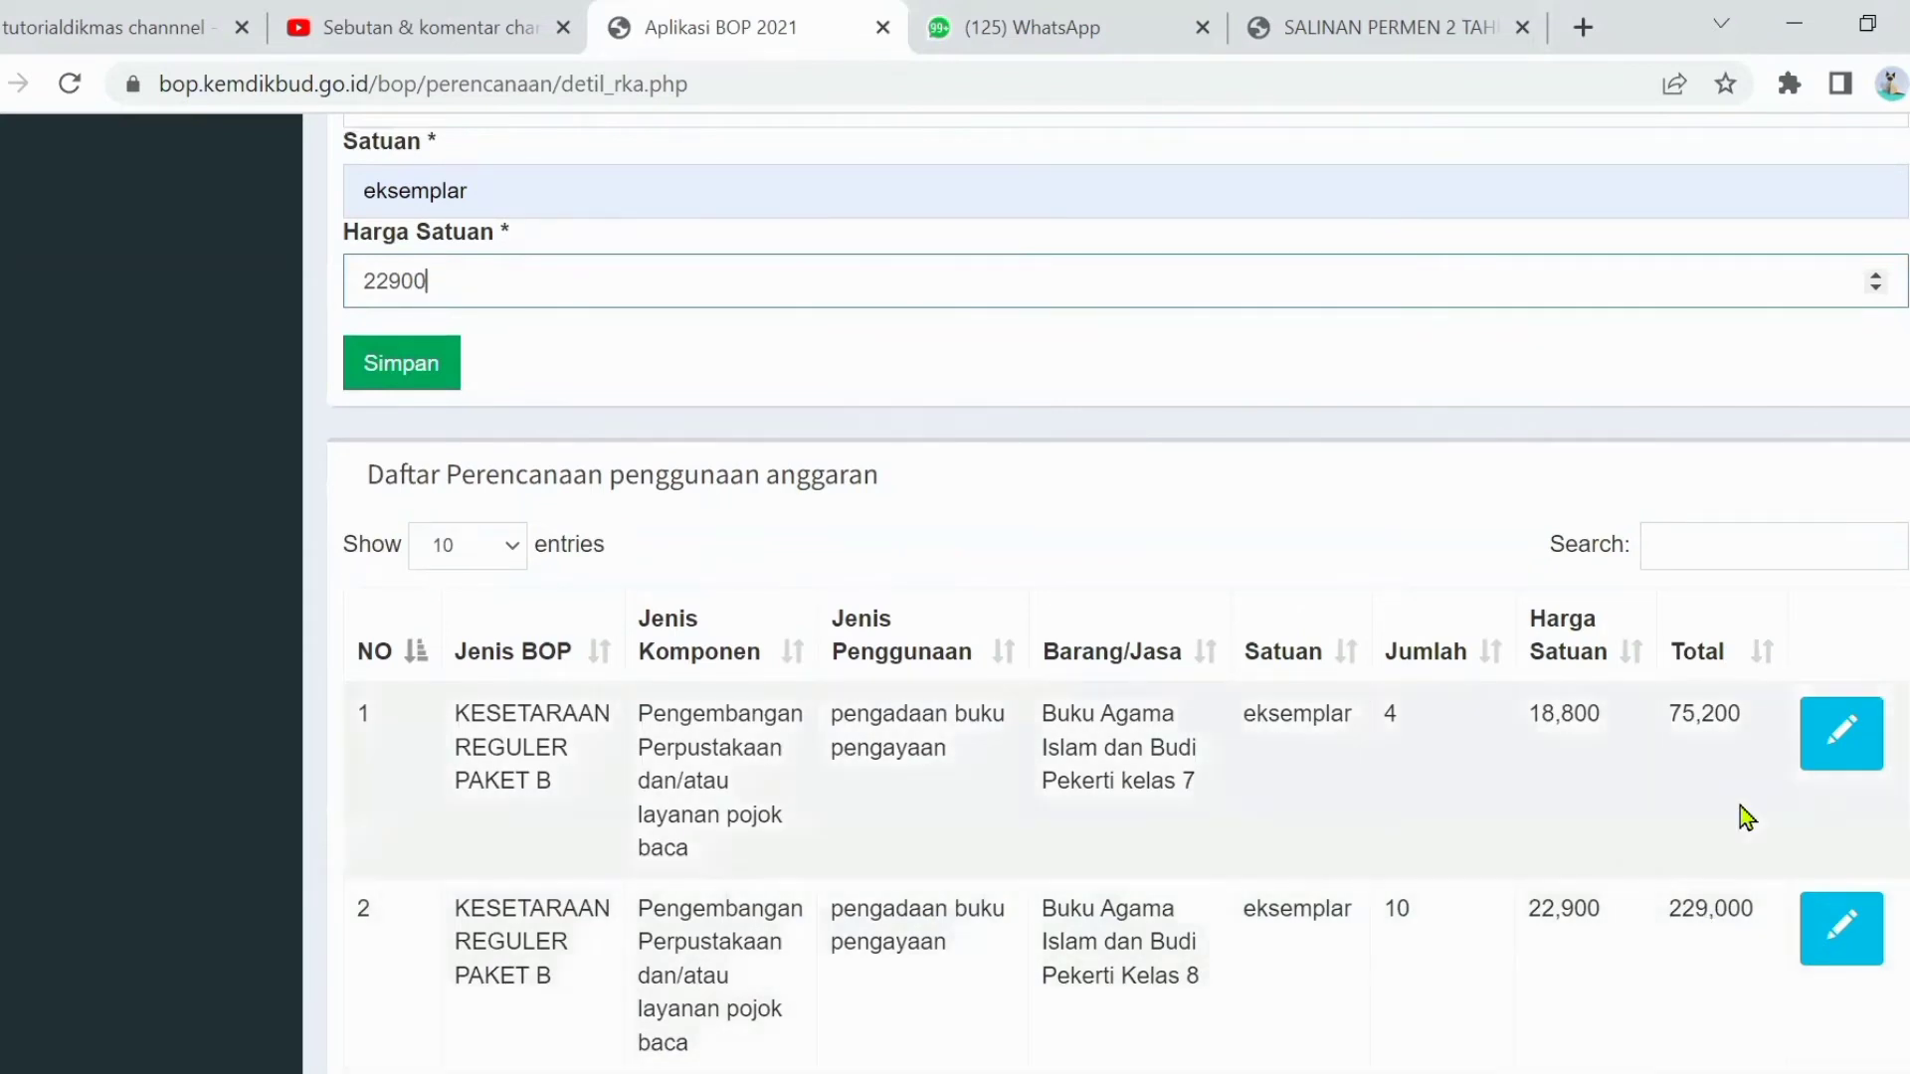
scroll(1104, 597, up, 10)
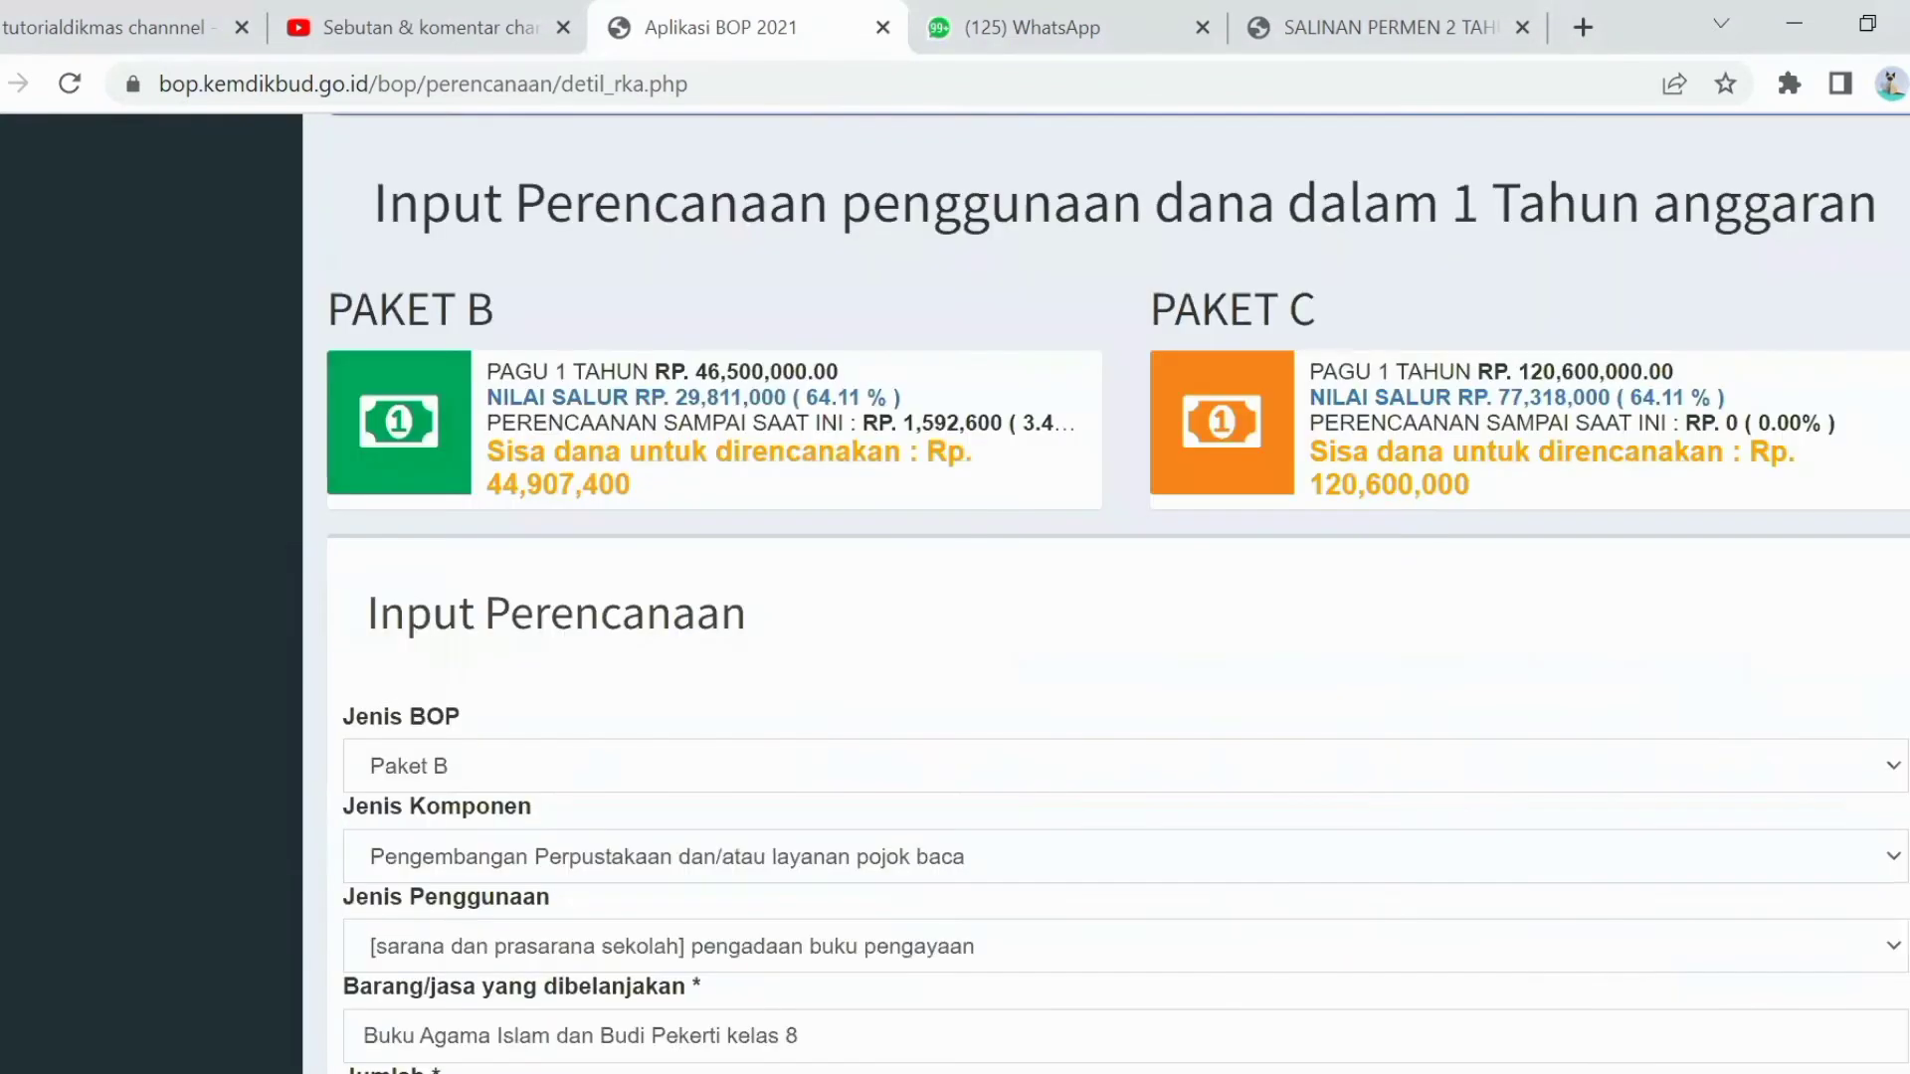
scroll(472, 406, down, 3)
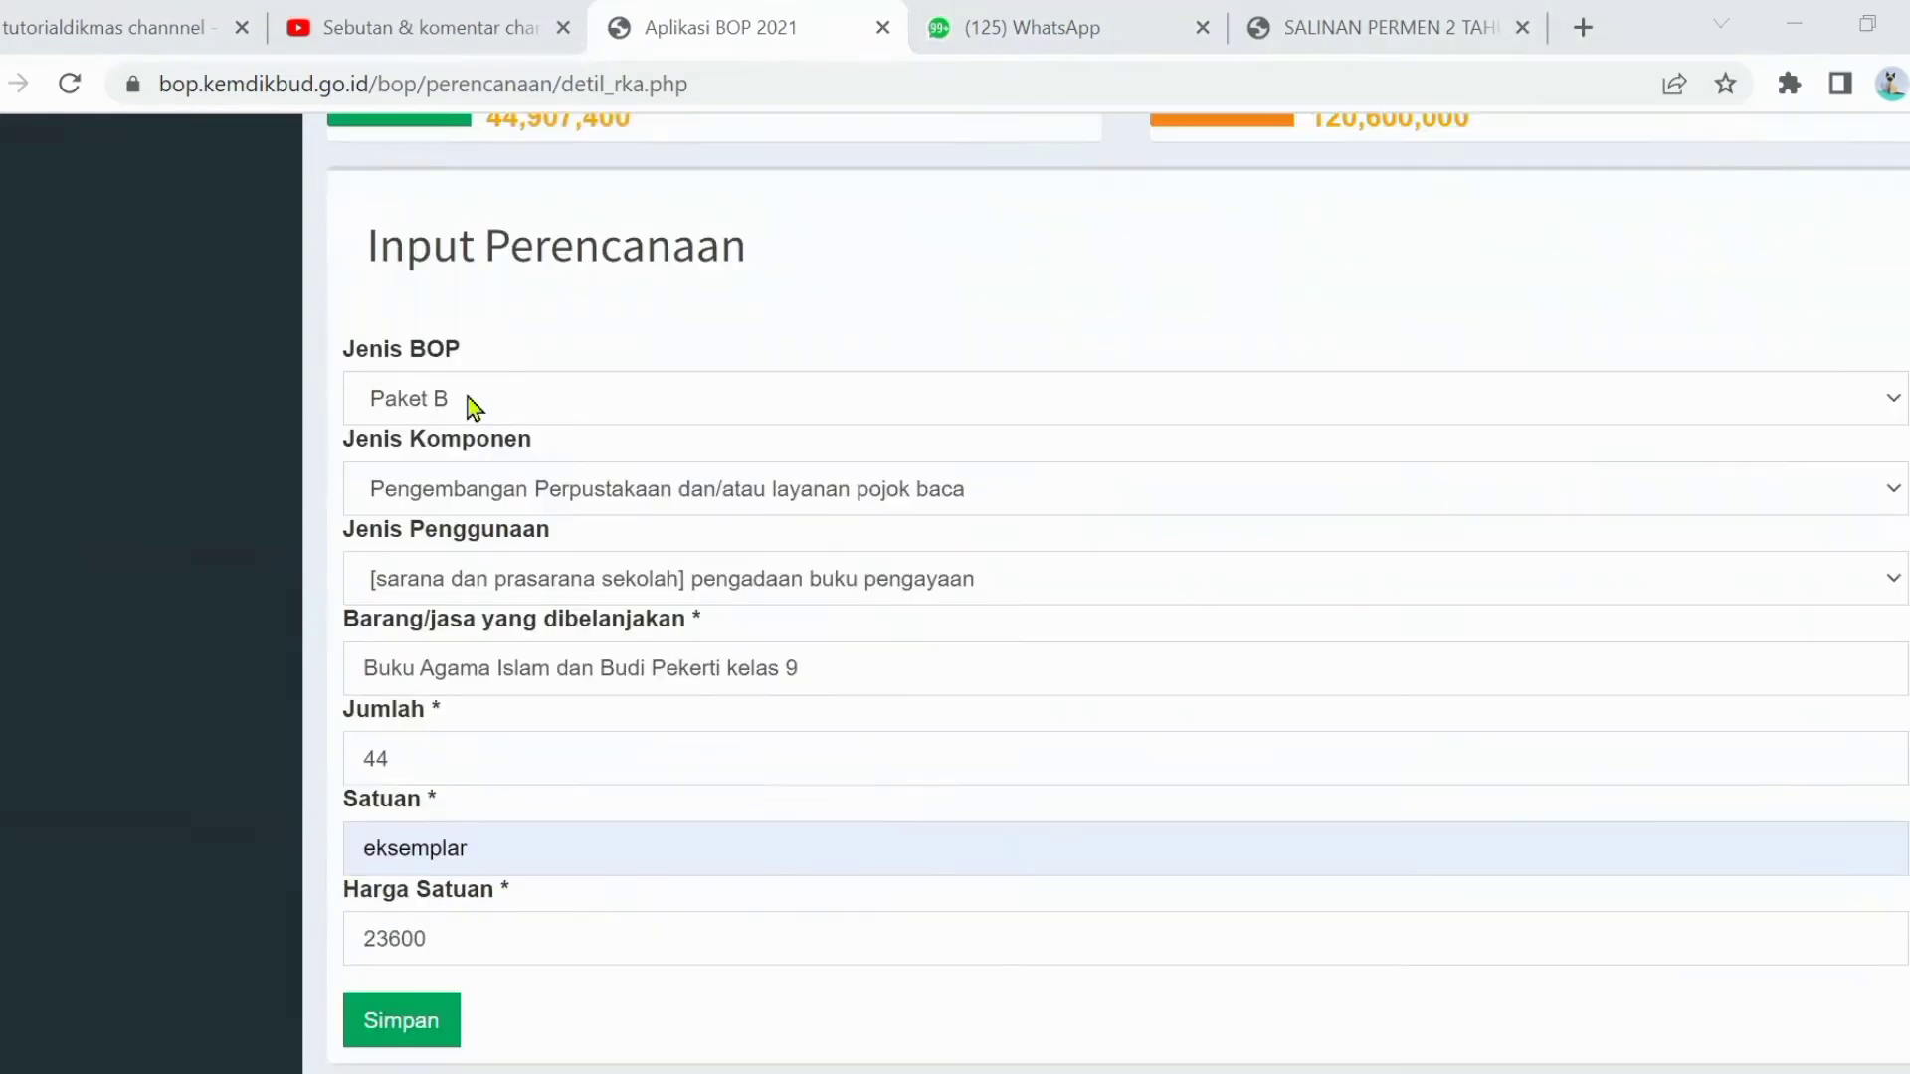
click(472, 406)
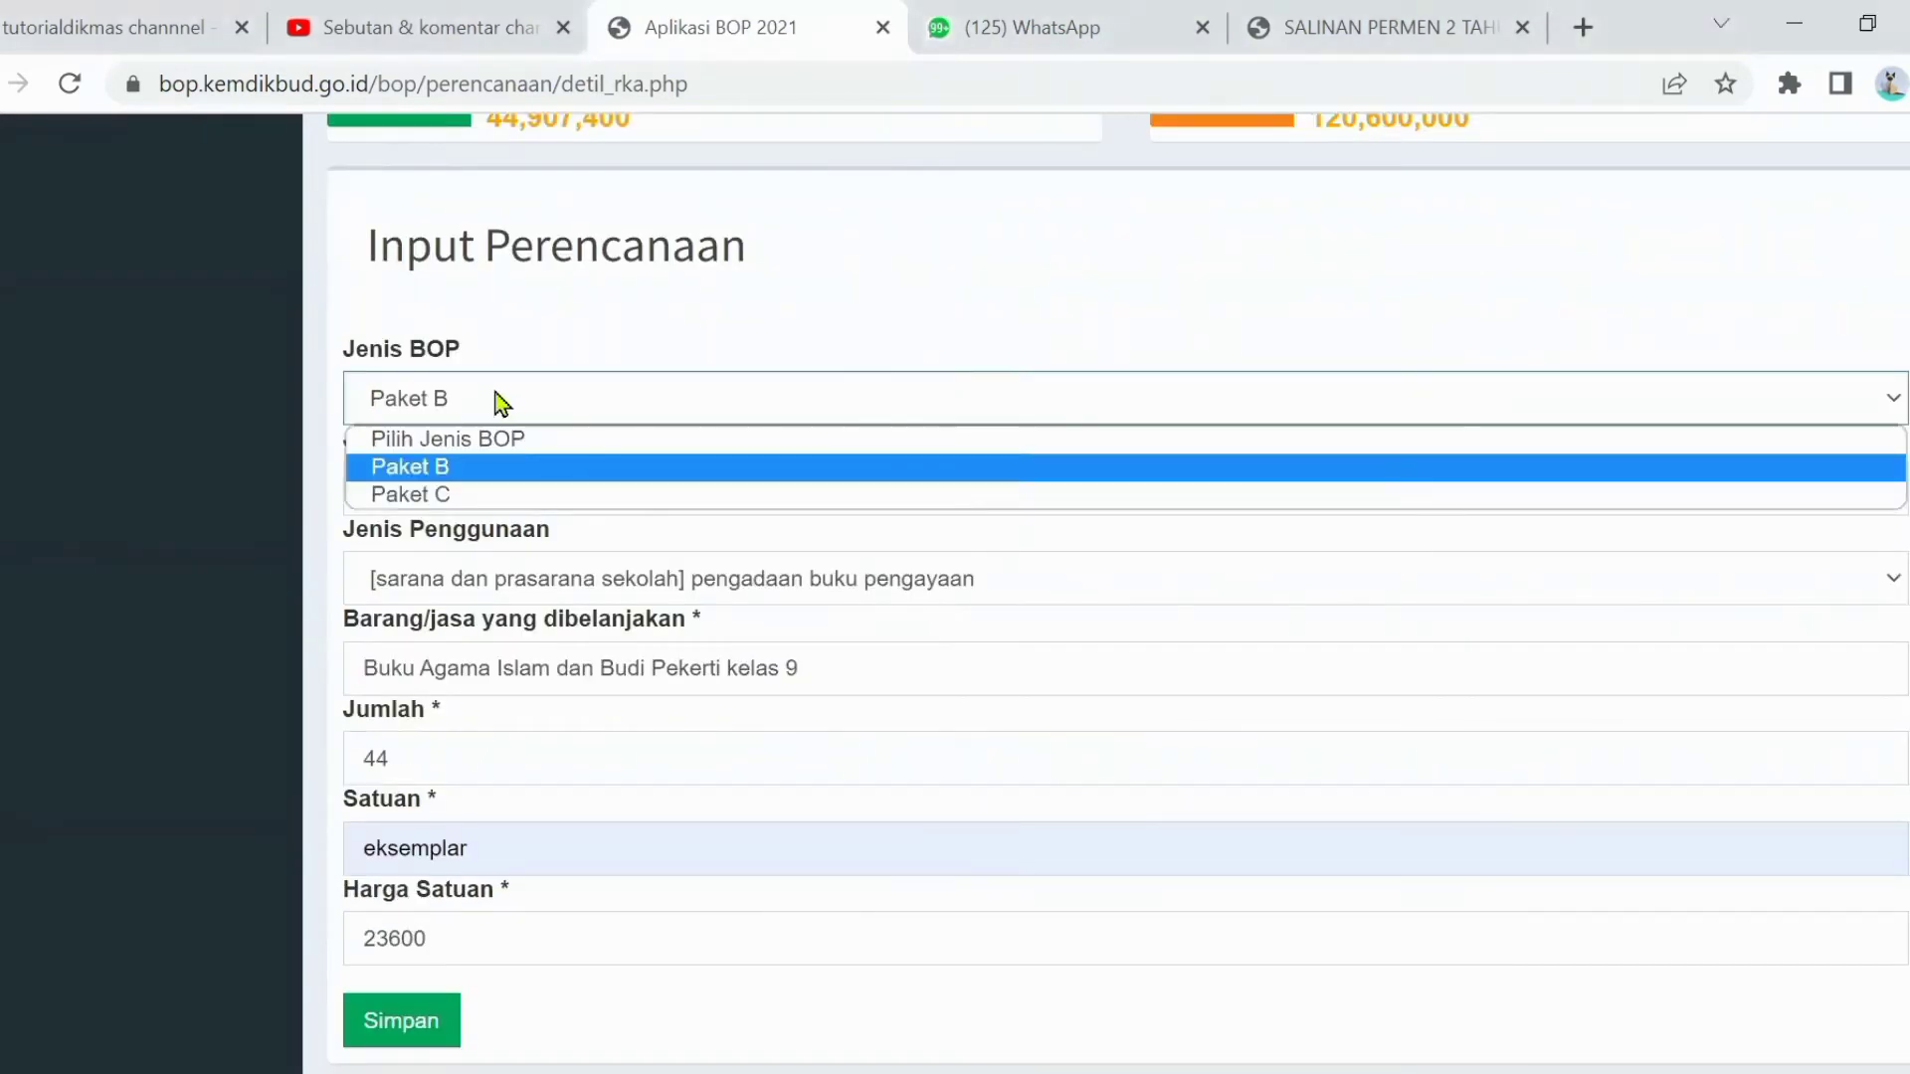
click(549, 470)
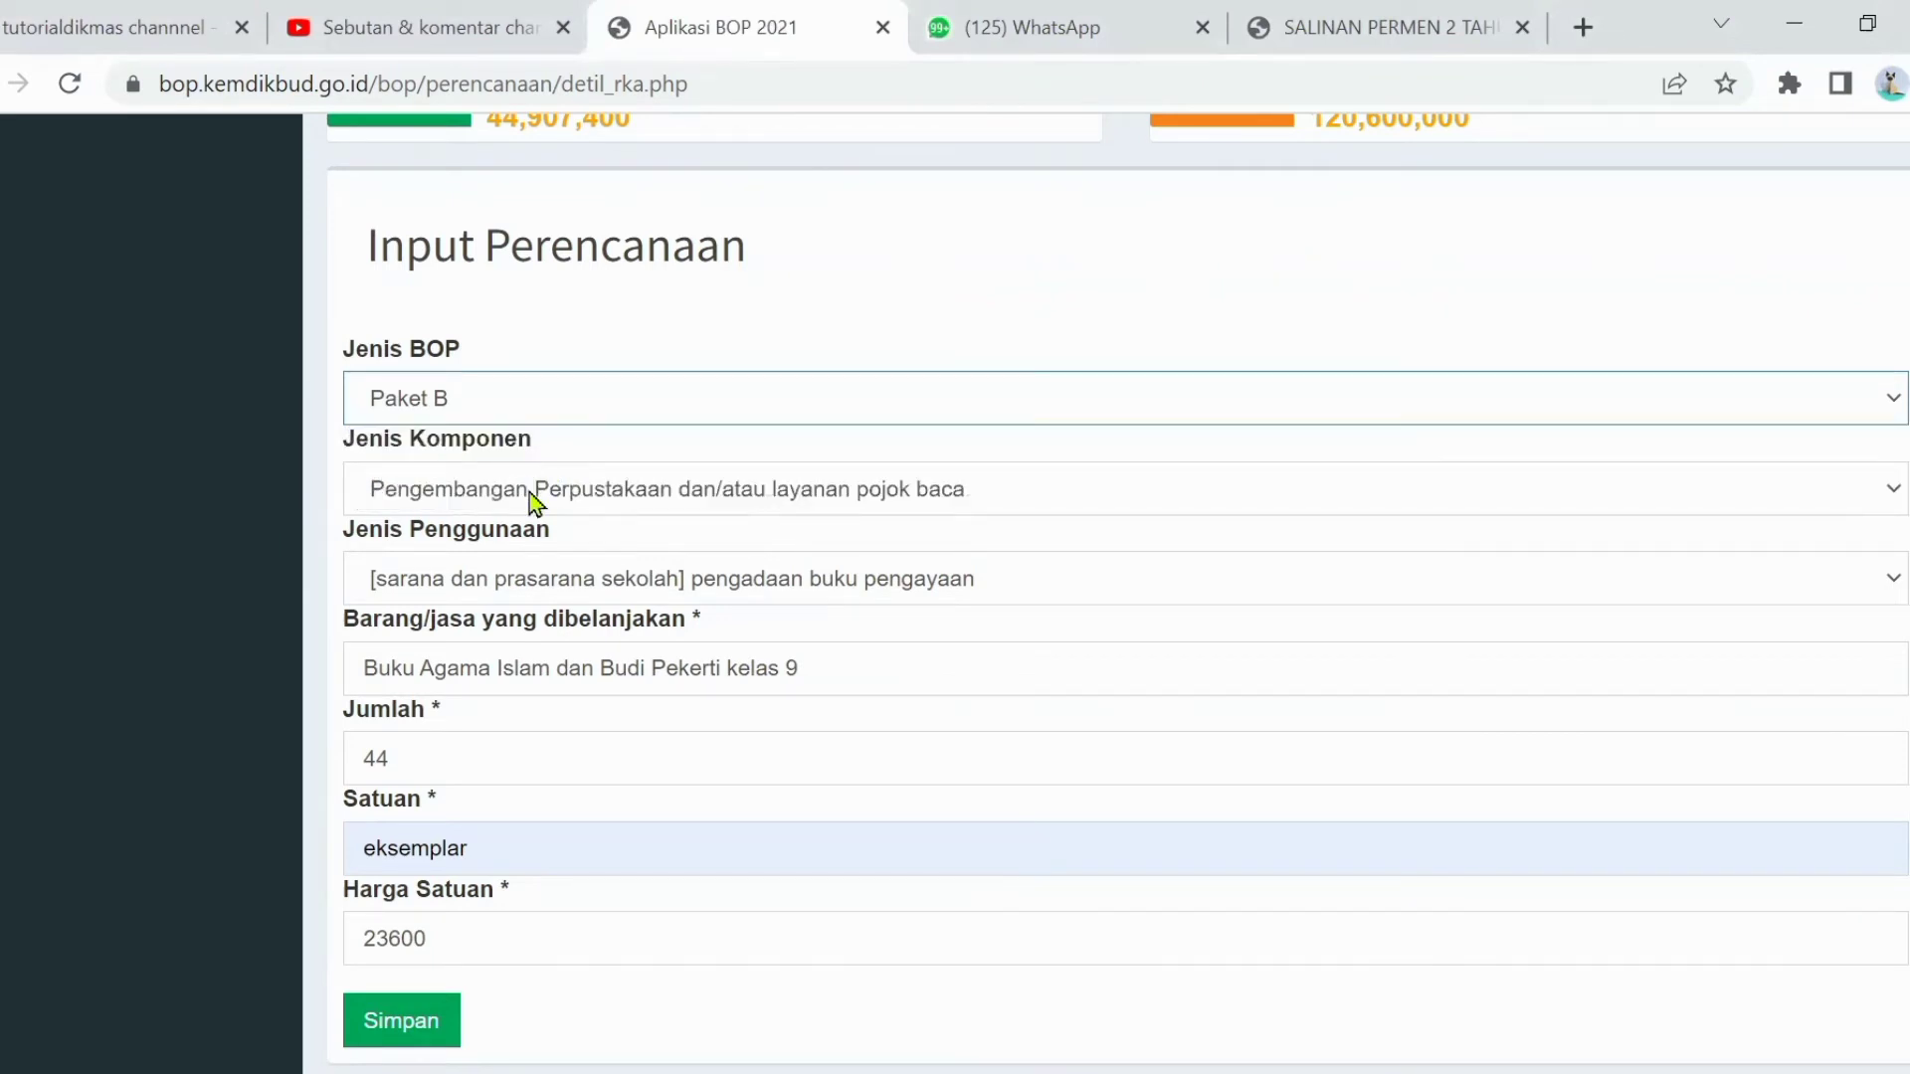
click(534, 498)
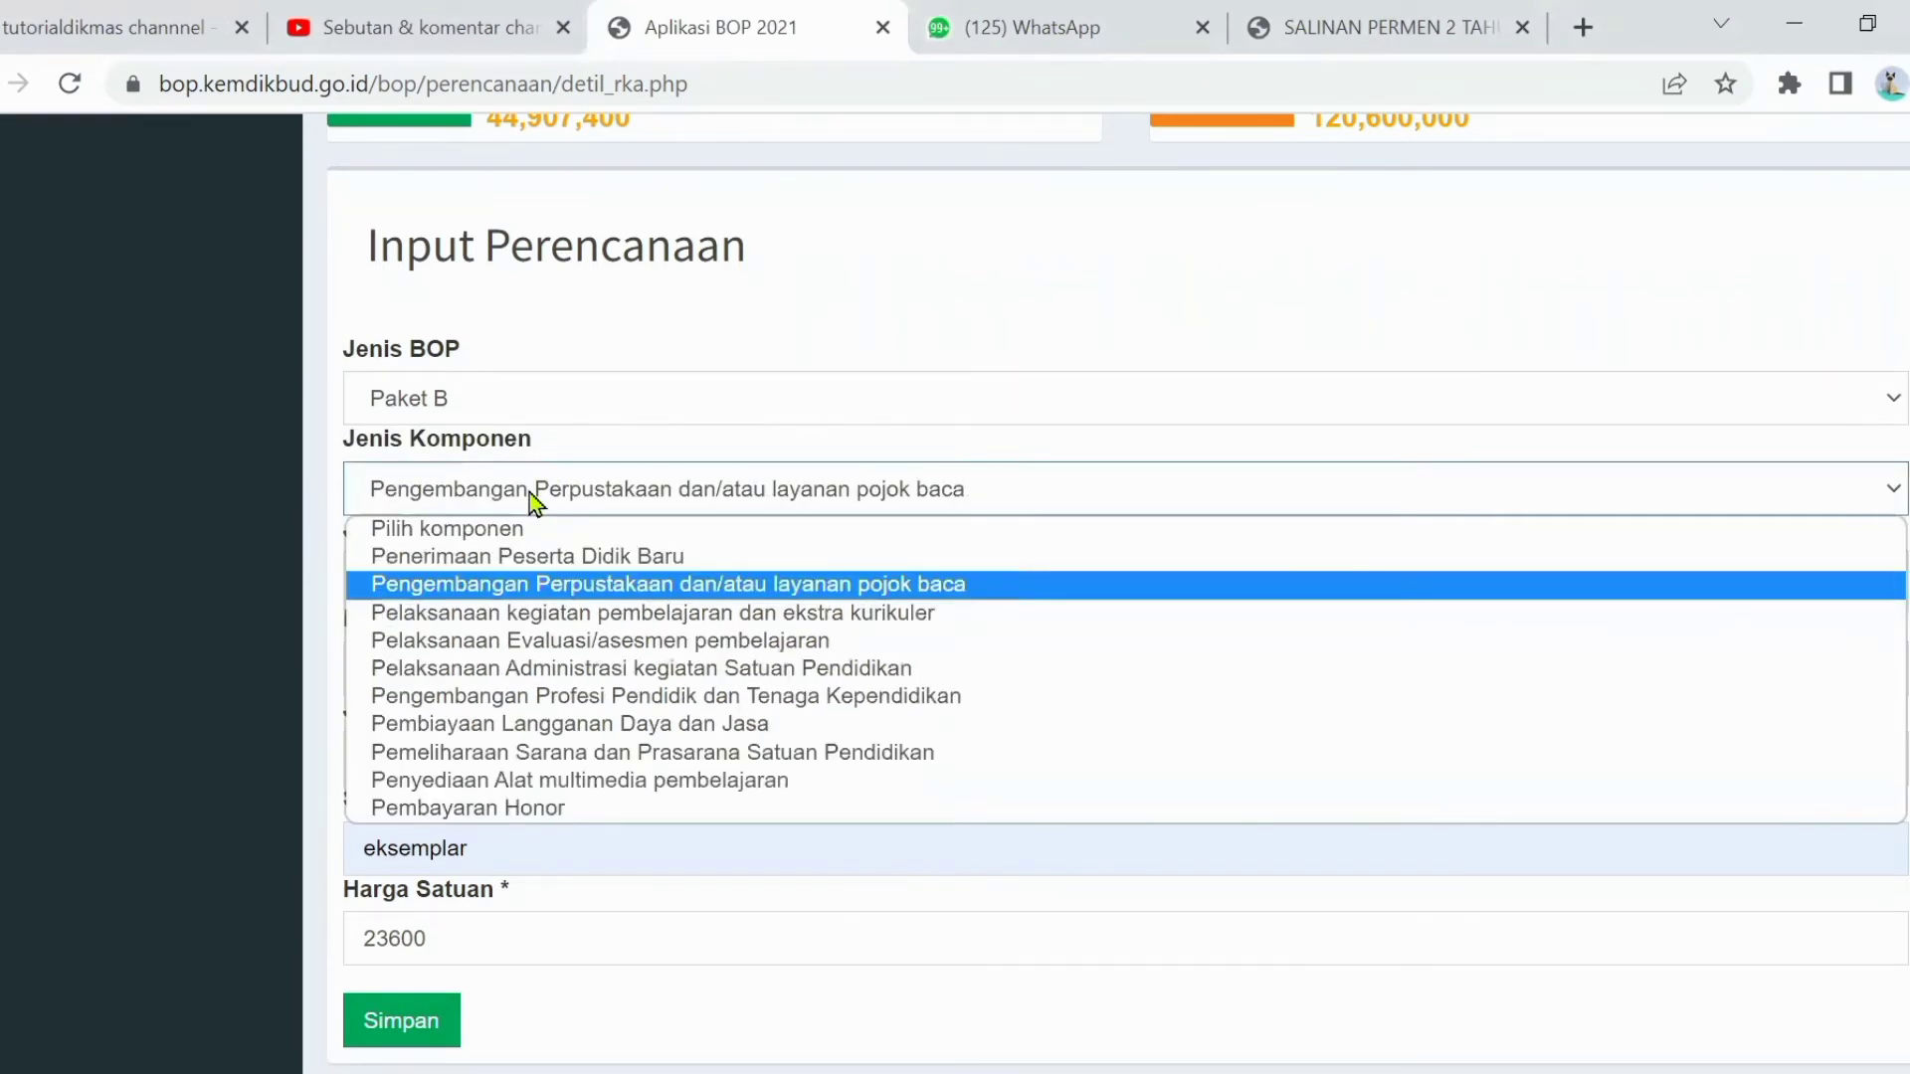
click(702, 507)
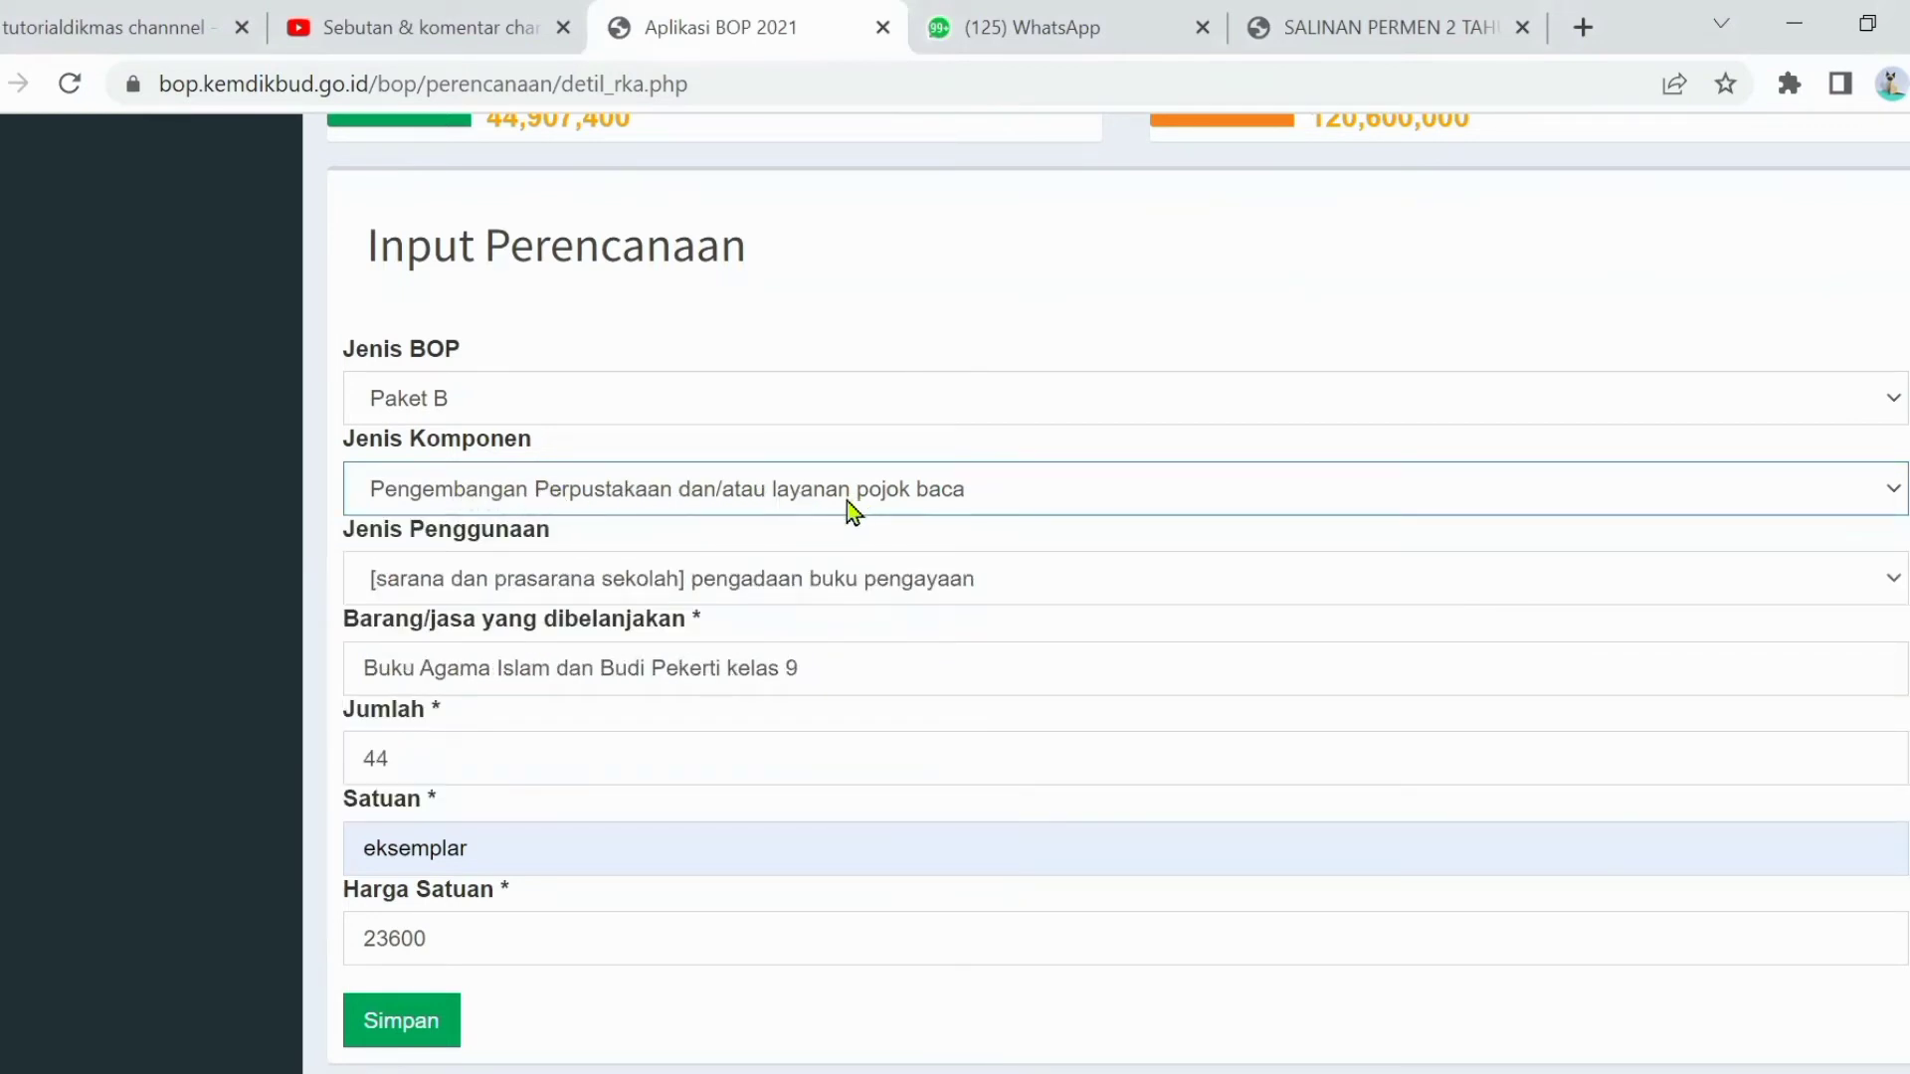
click(610, 584)
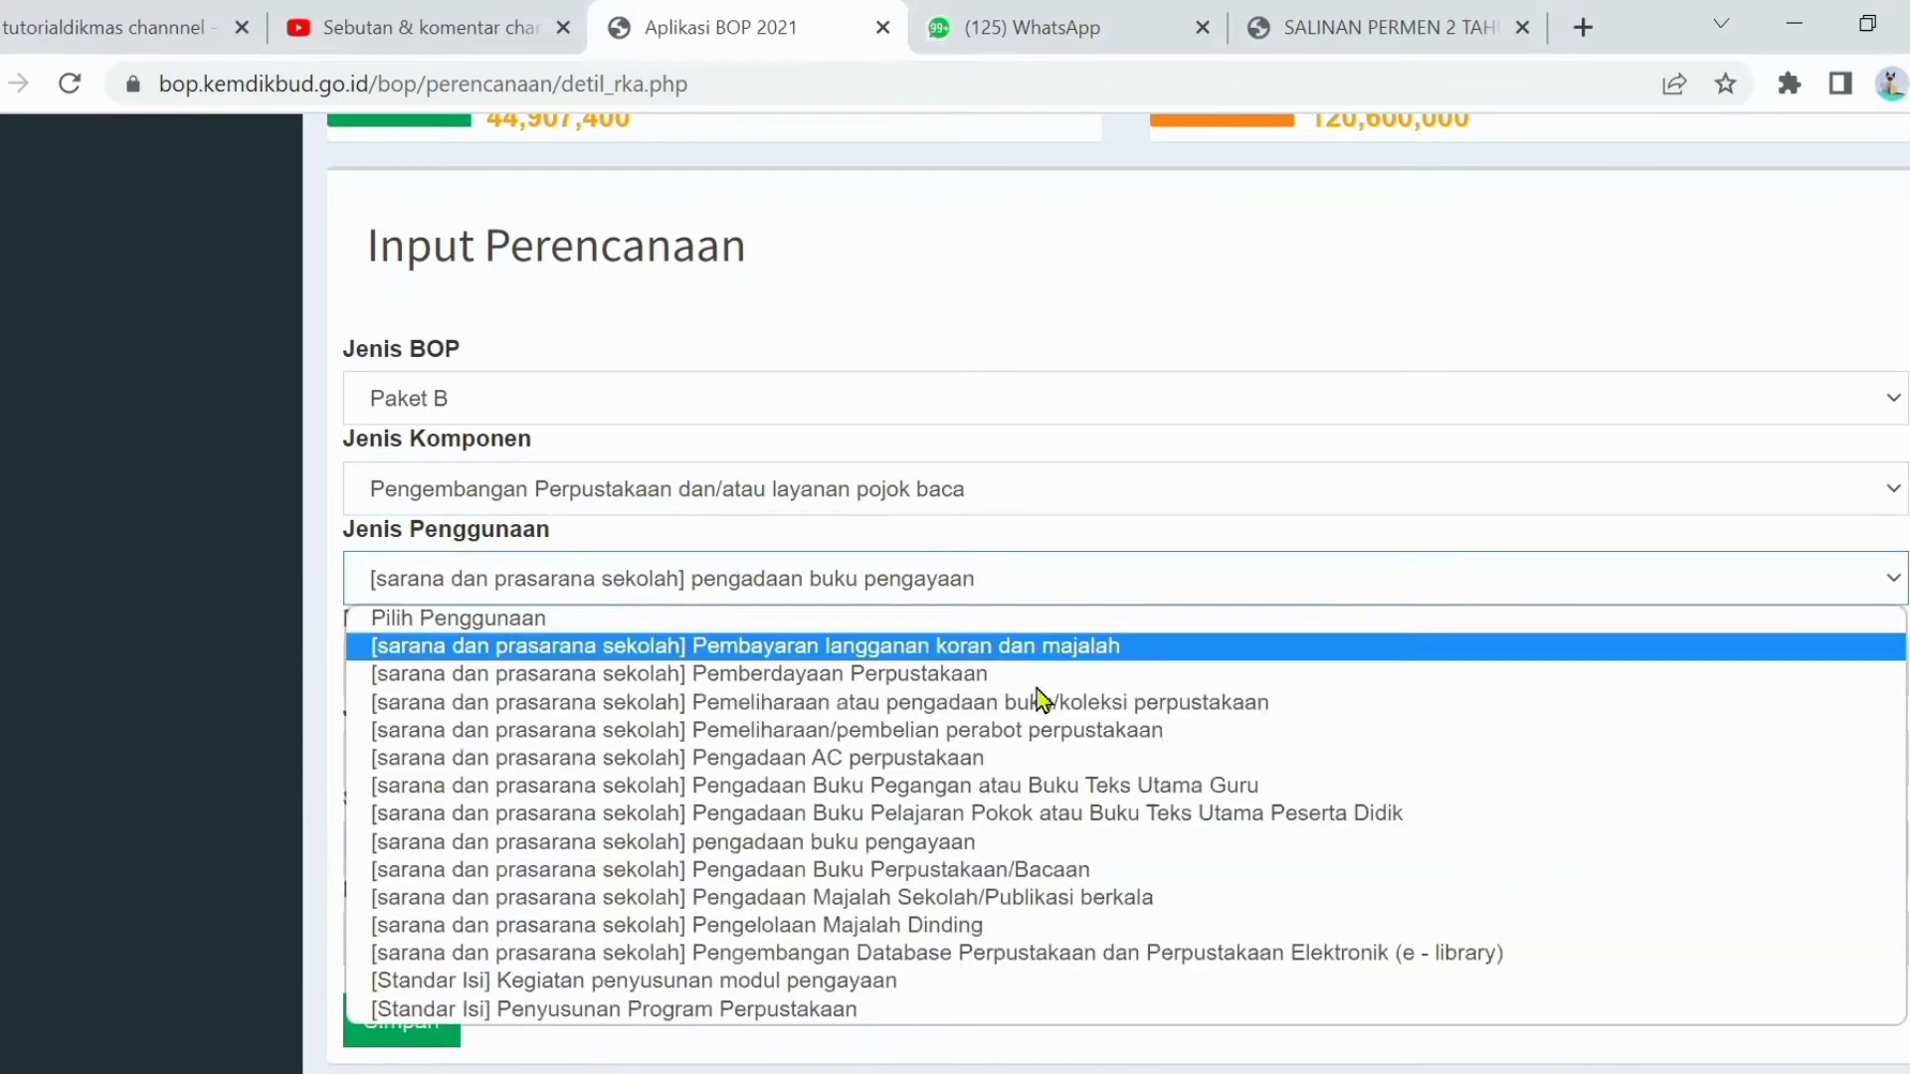
click(847, 842)
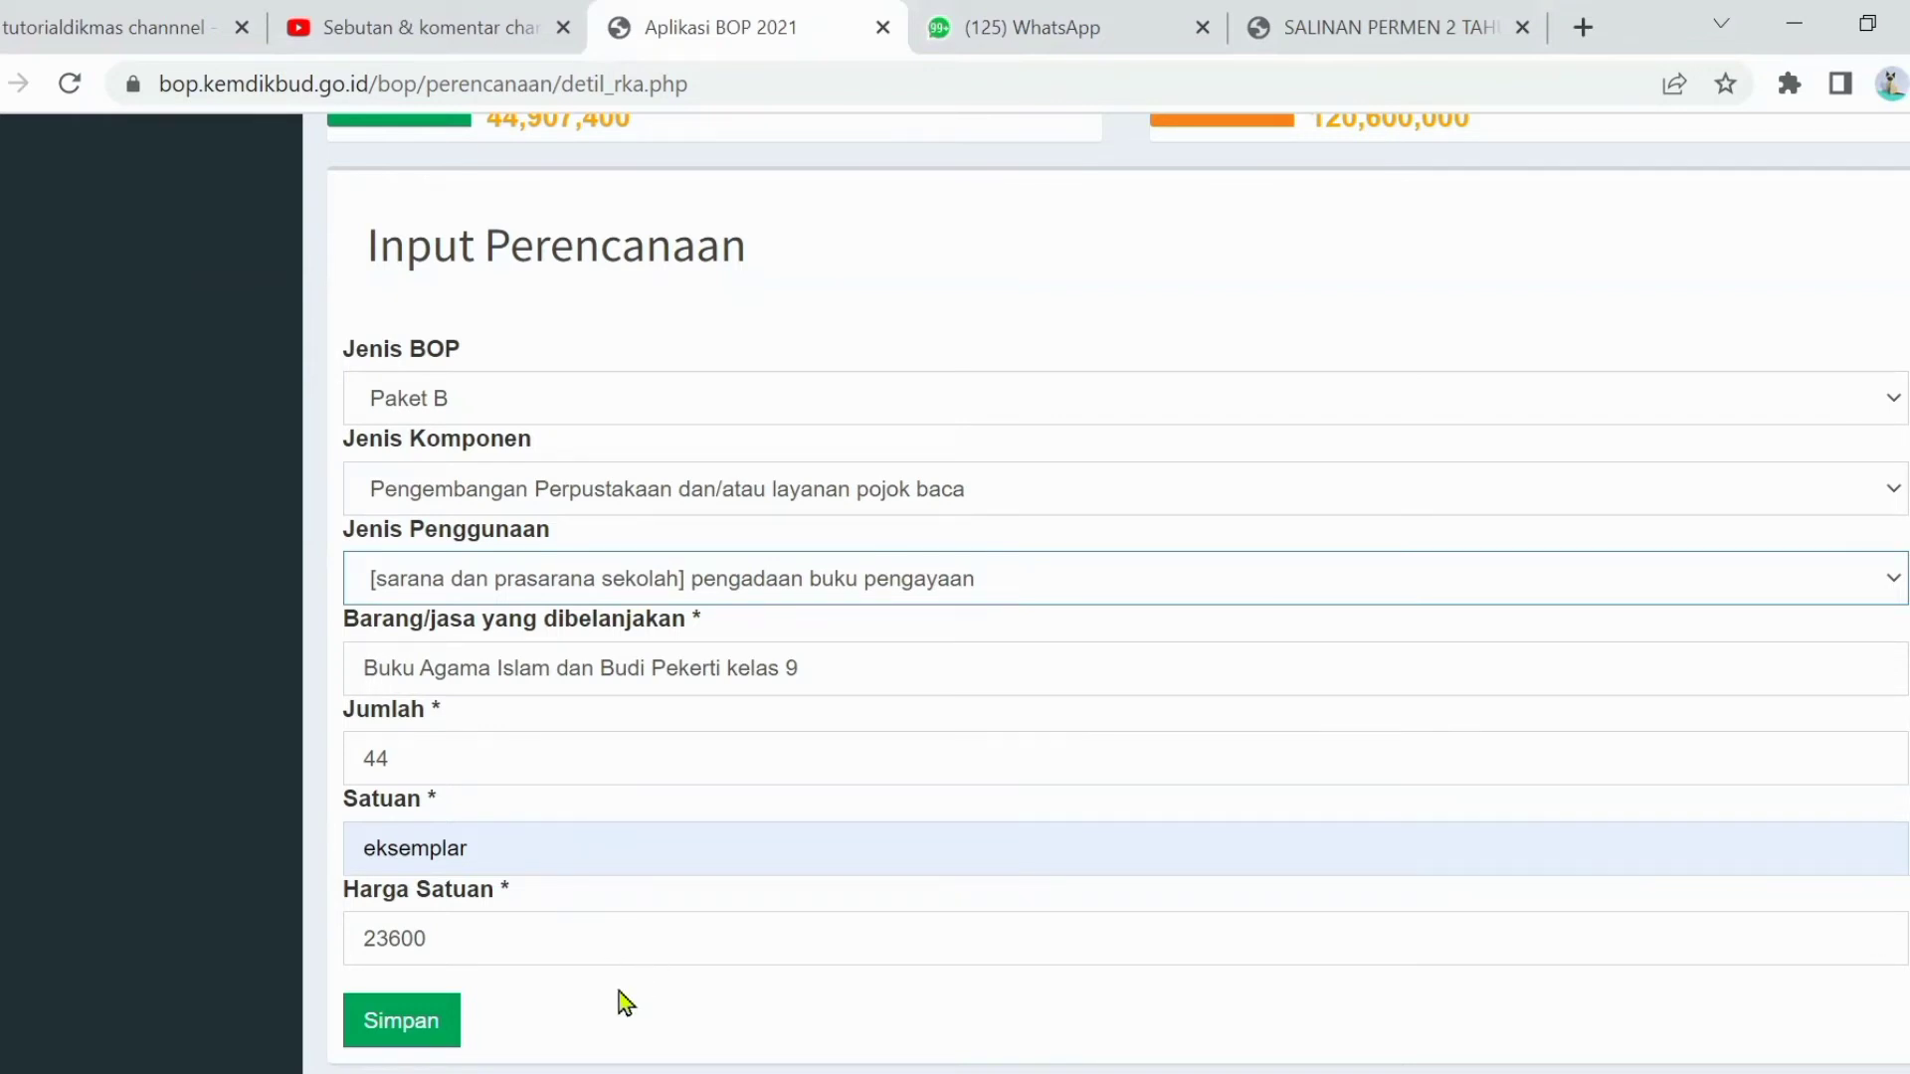
click(401, 1024)
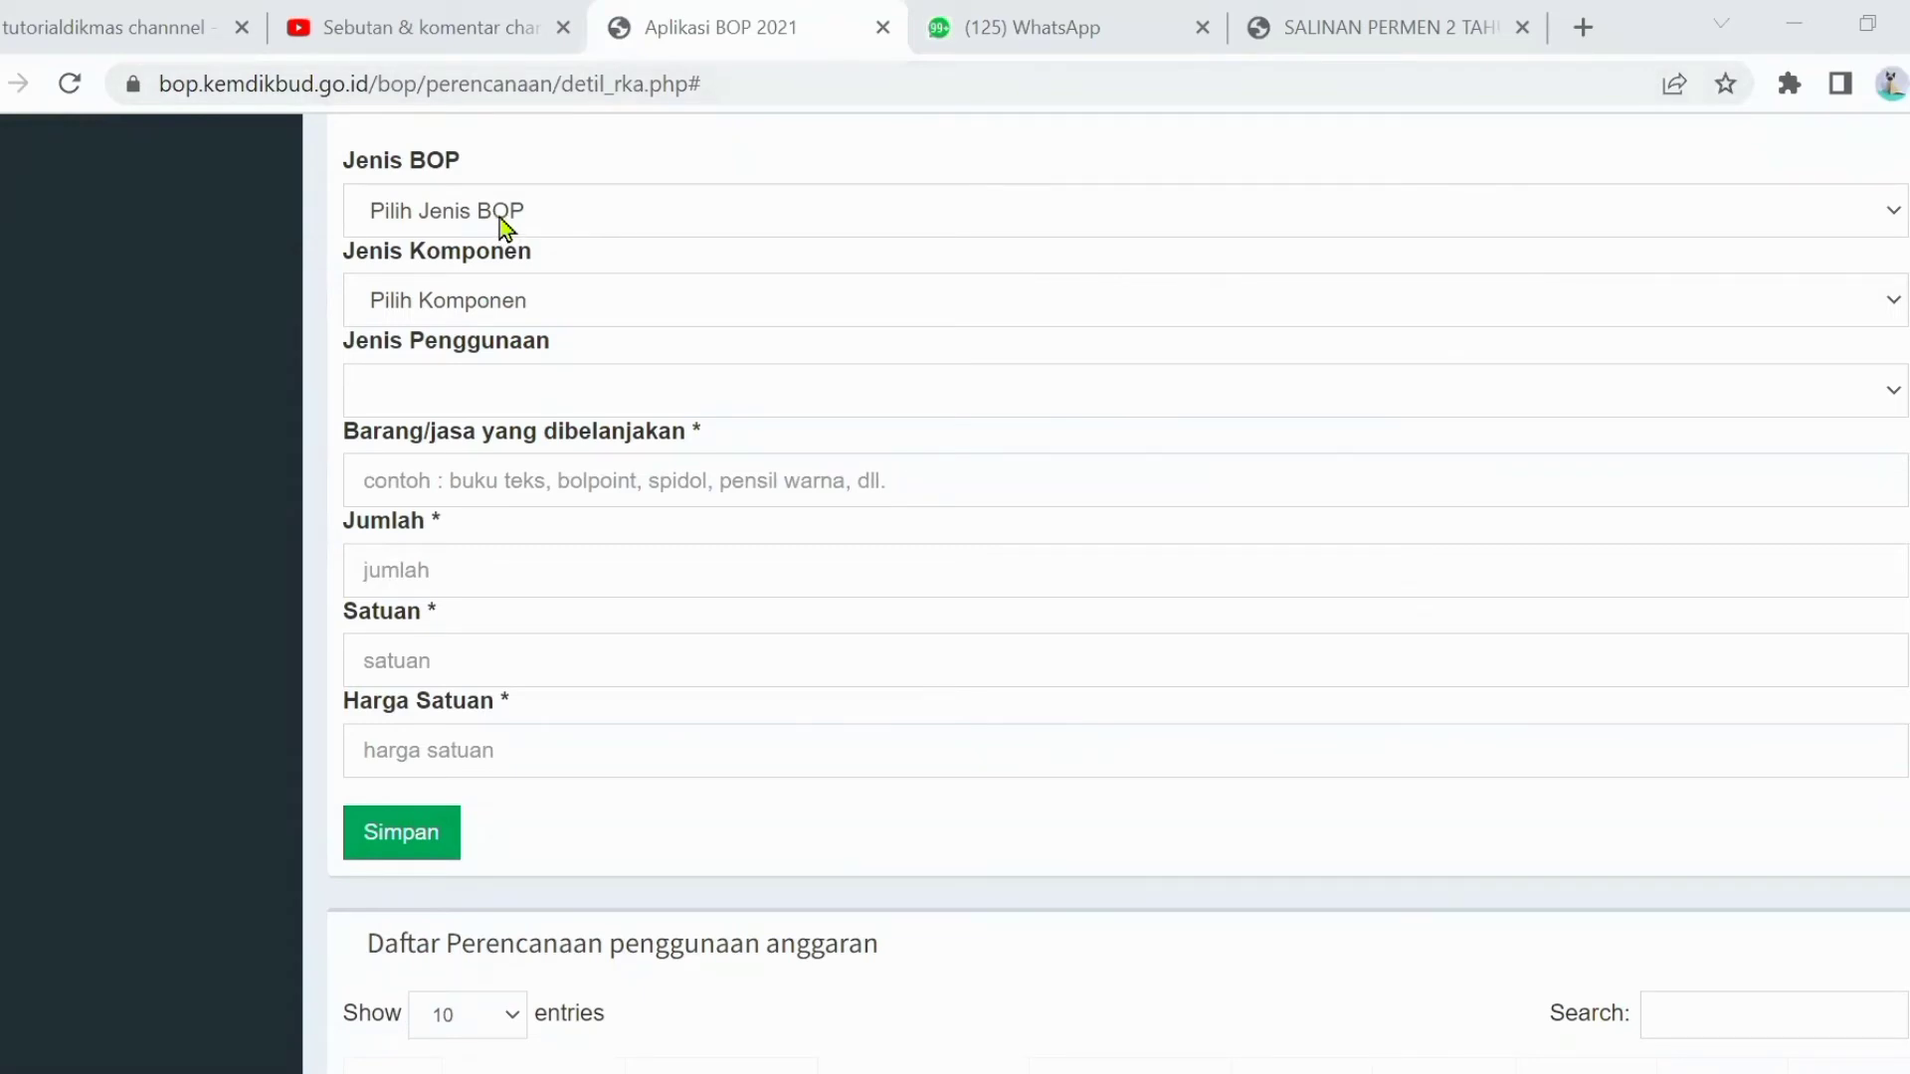
Step: Start a Paket B item with Jenis Komponen Pelaksanaan kegiatan pembelajaran dan ekstra kurikuler and Jenis Penggunaan [Standar Proses] Pelaksanaan Ekstrakurikuler Komputer
click(505, 221)
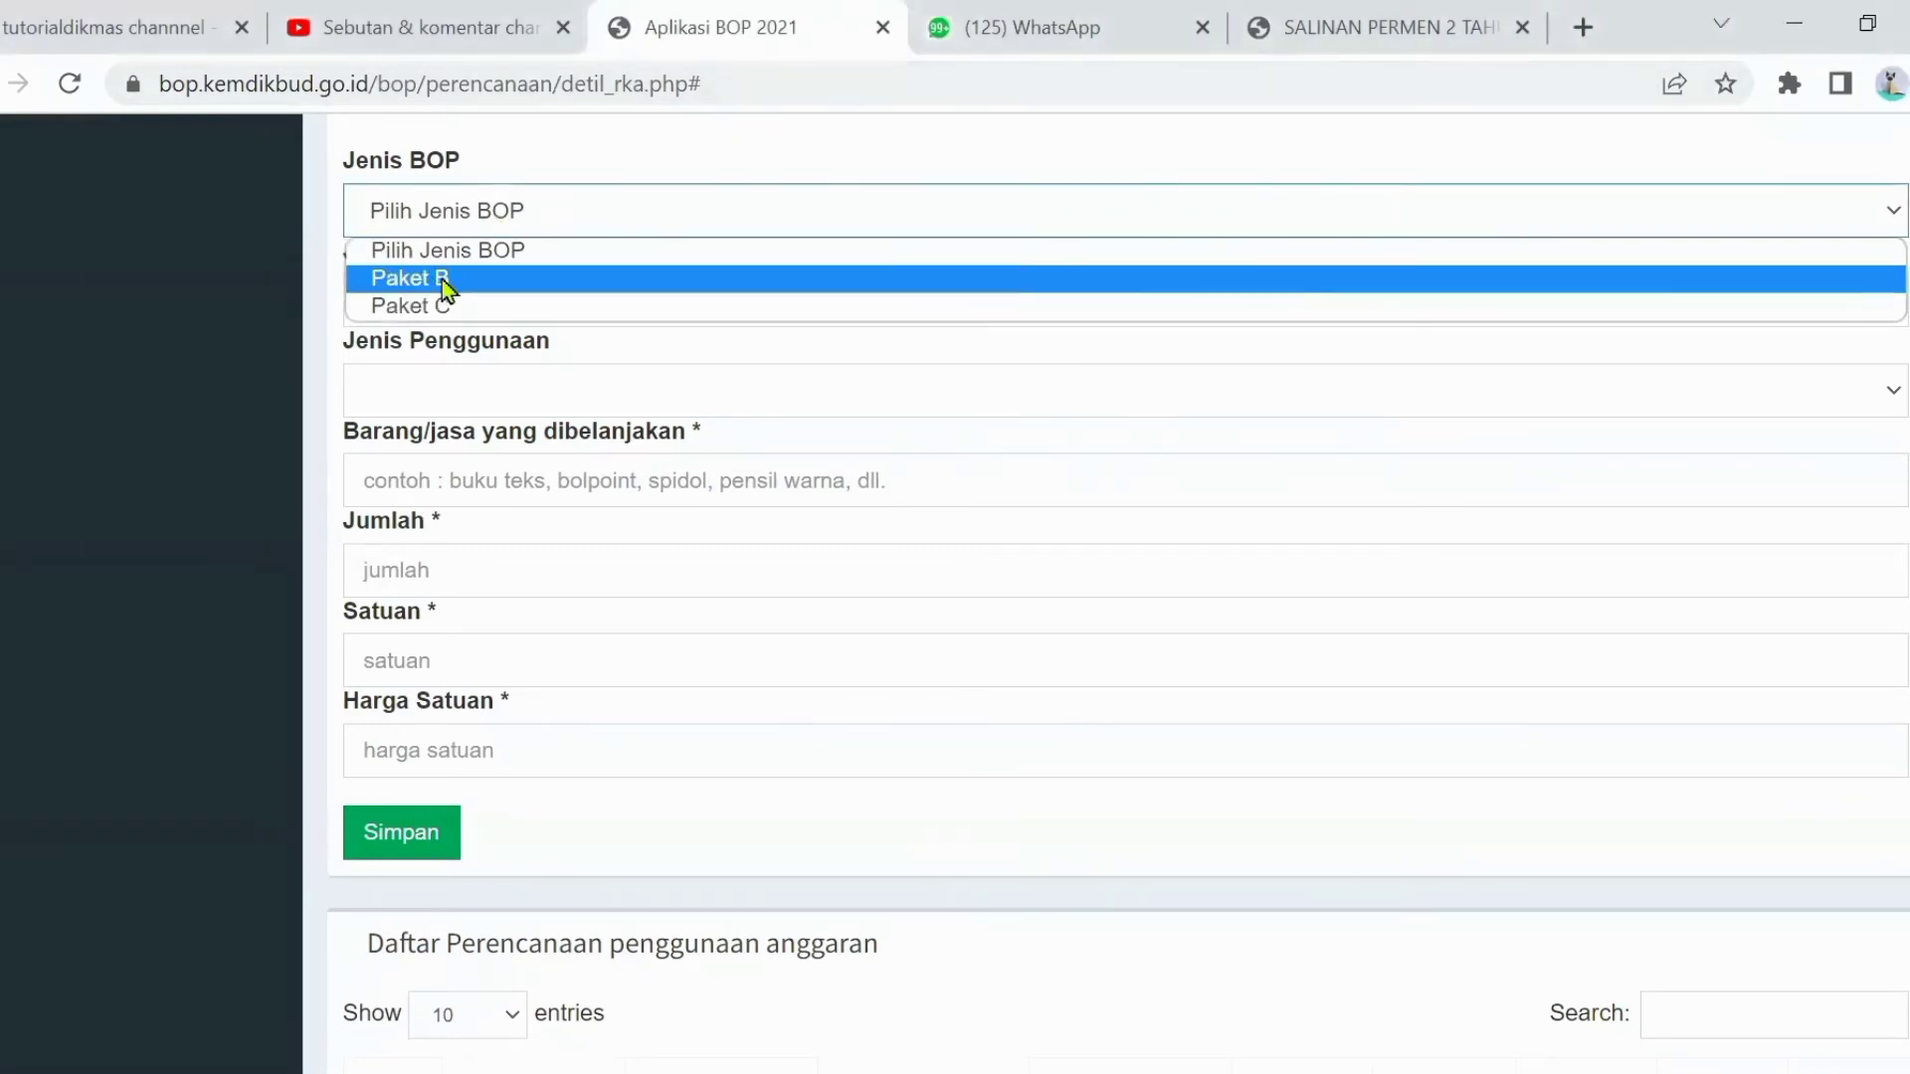
click(445, 290)
click(484, 310)
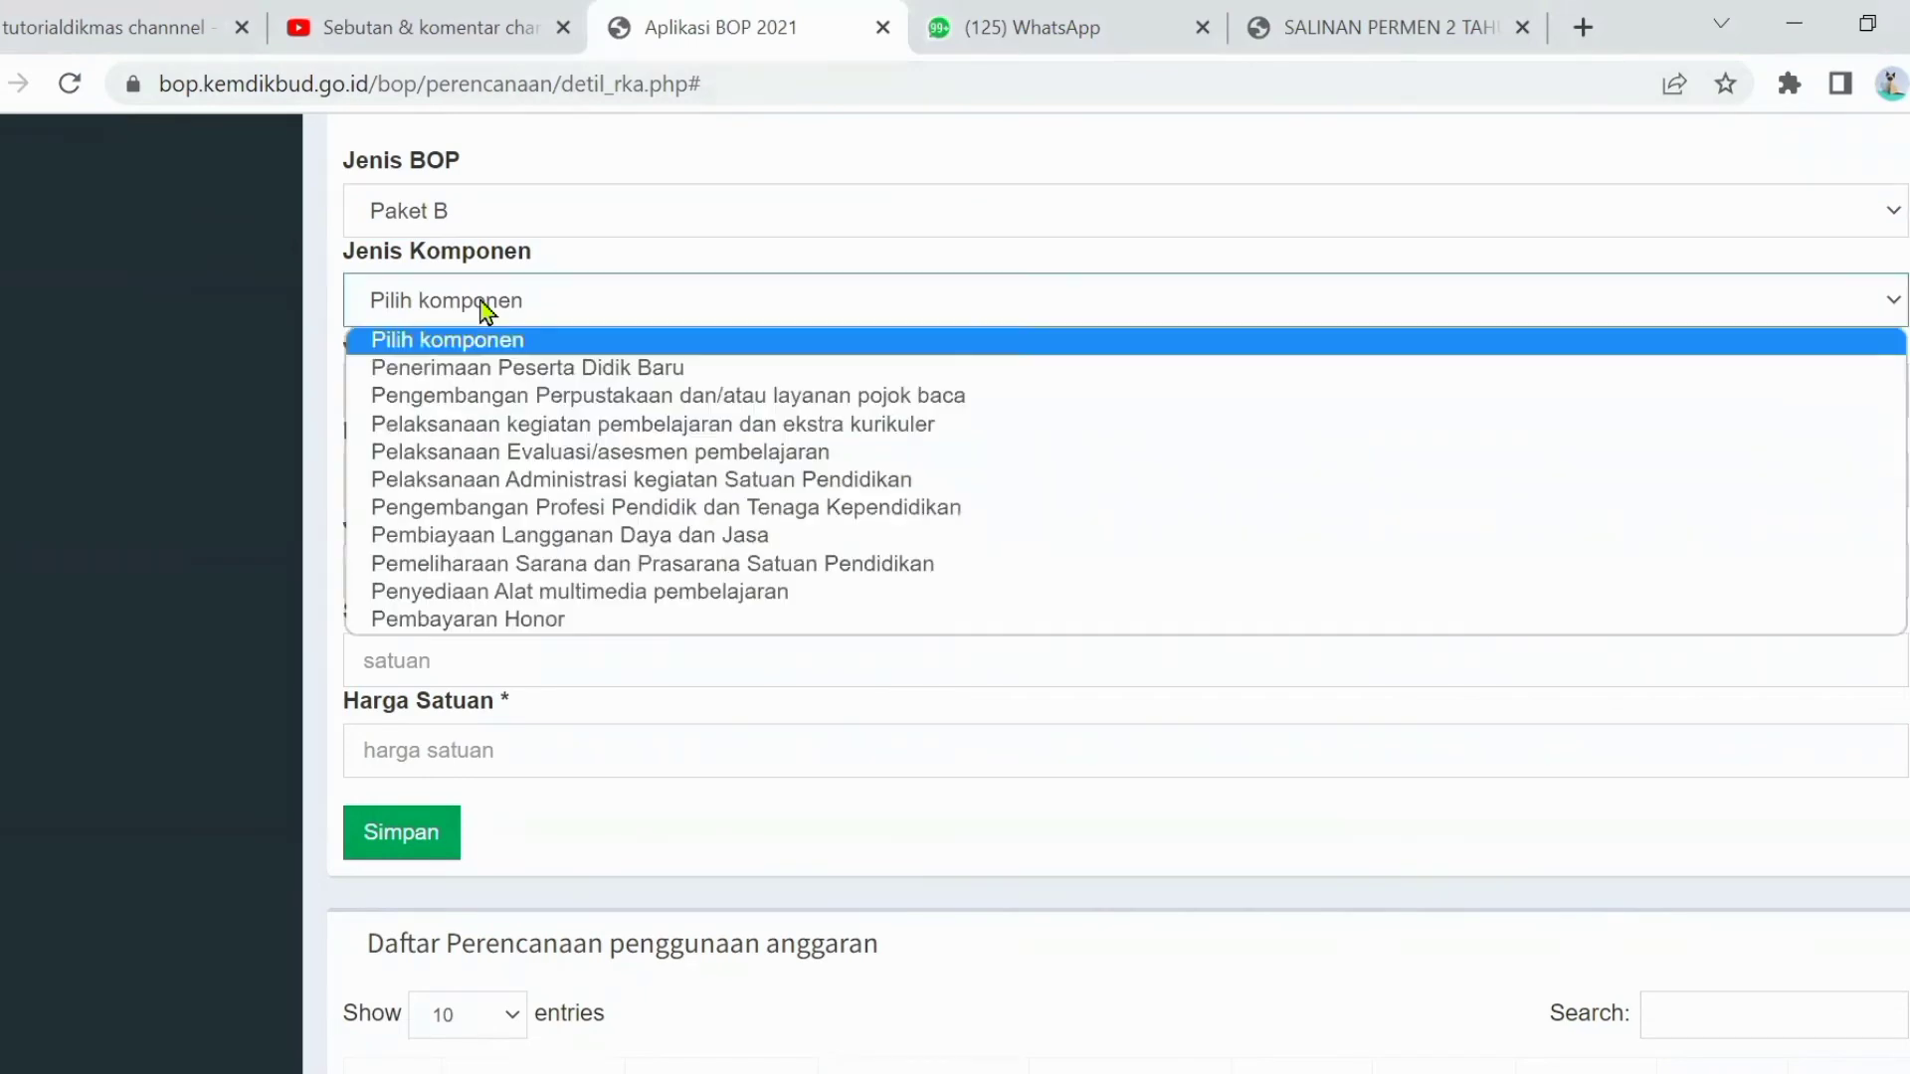
click(461, 431)
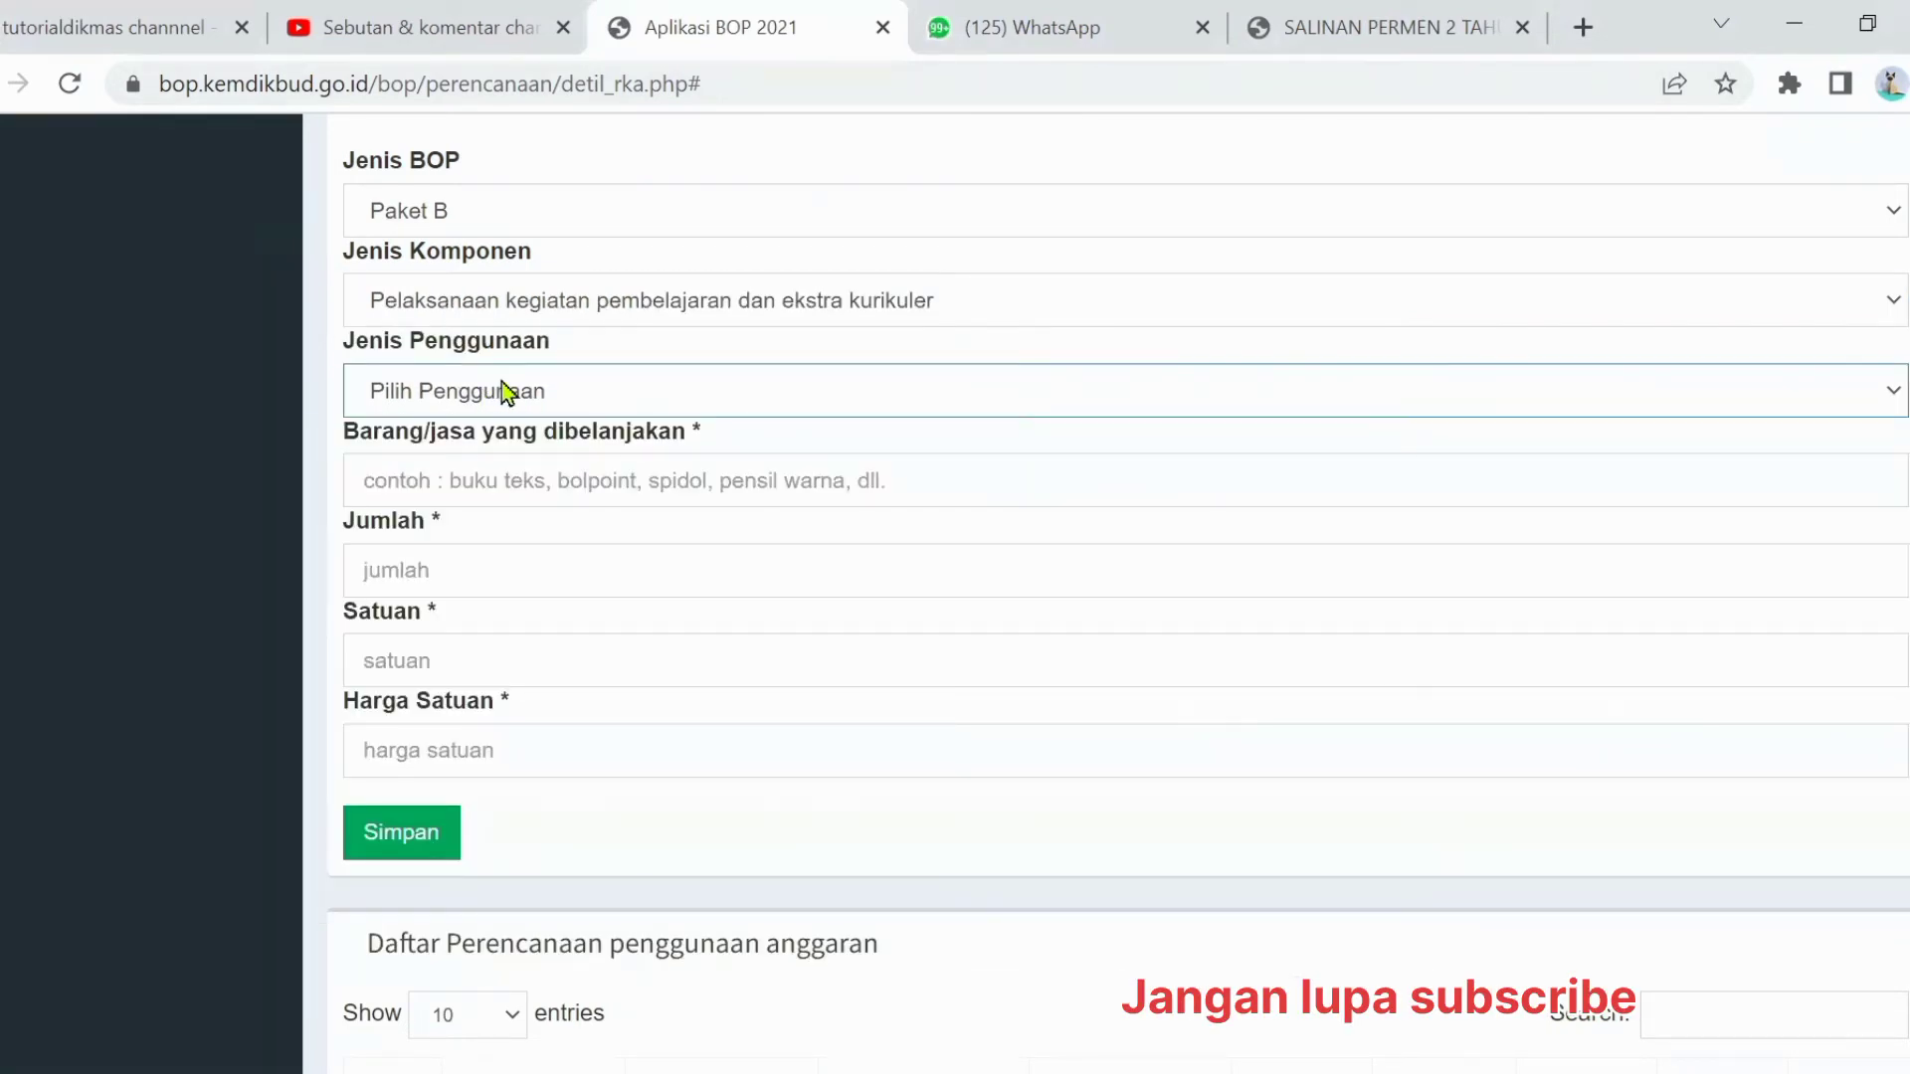
click(504, 391)
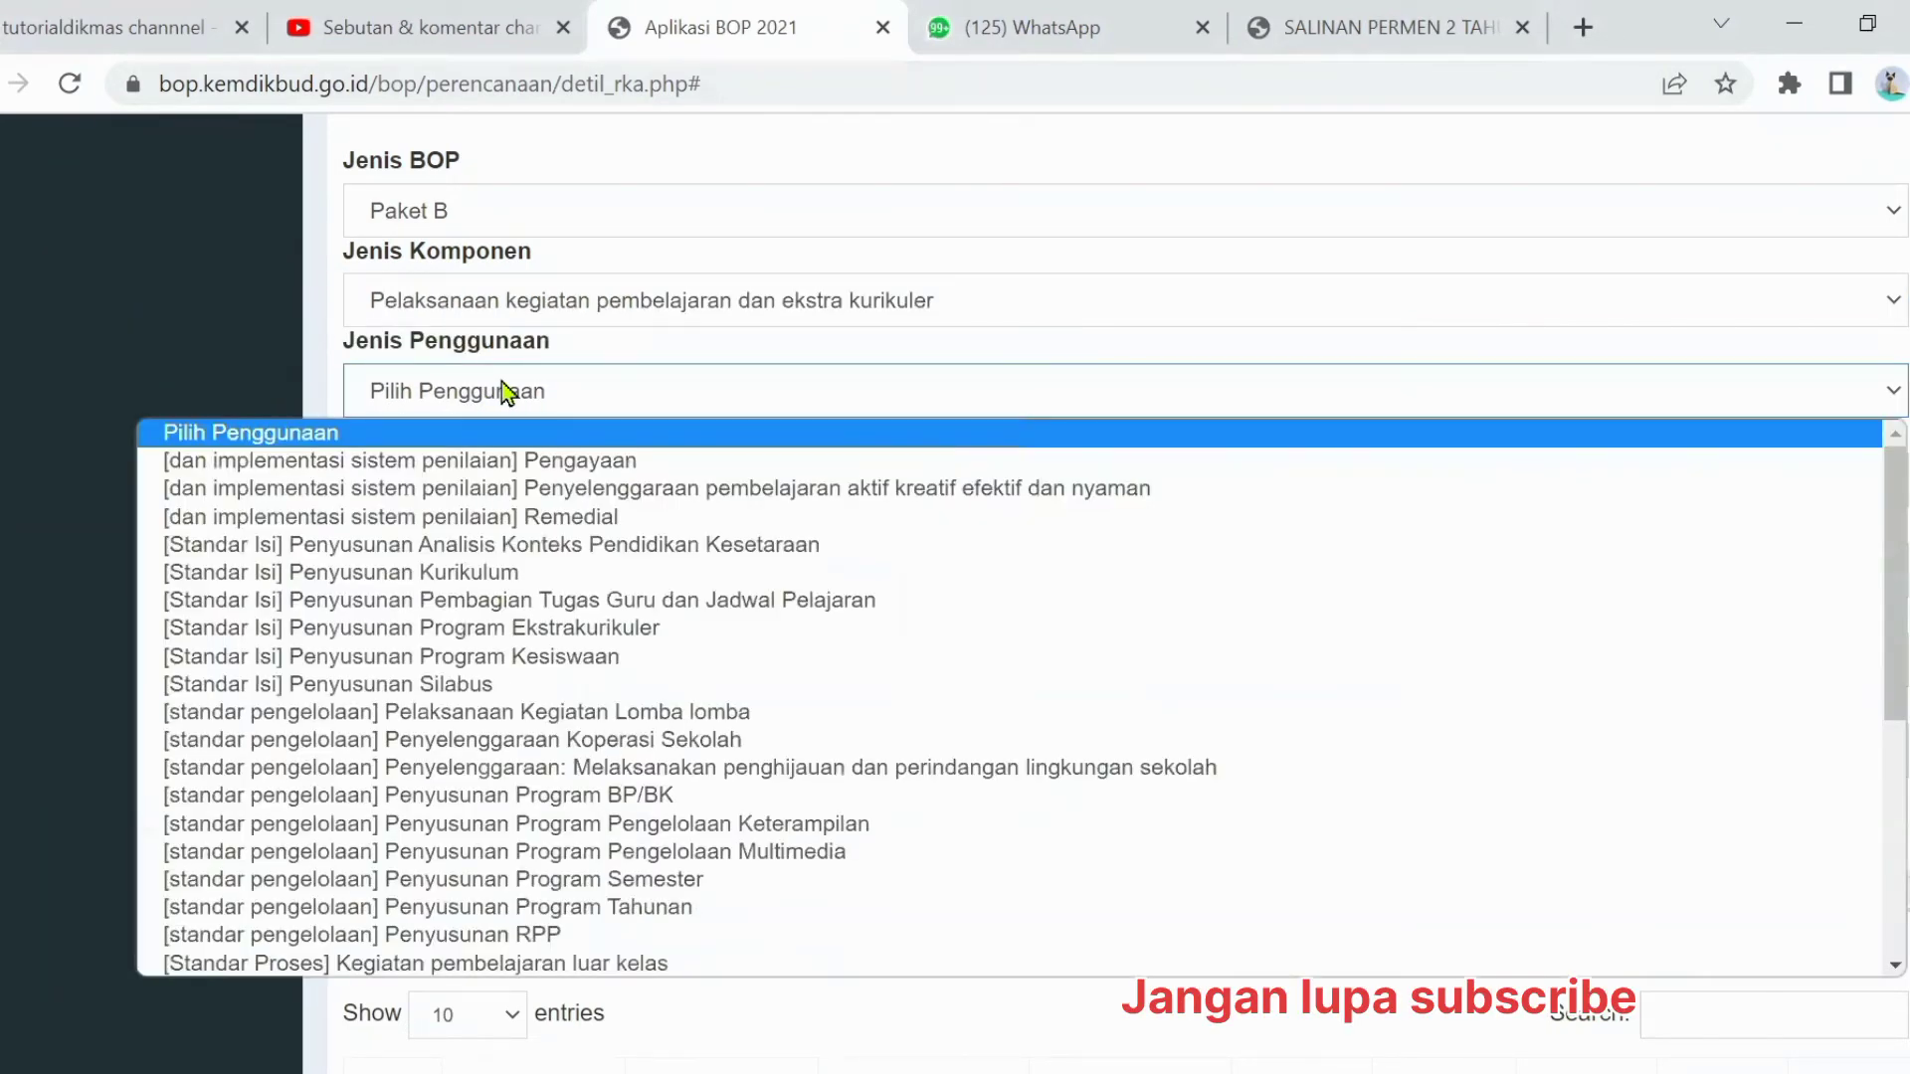
scroll(607, 955, down, 3)
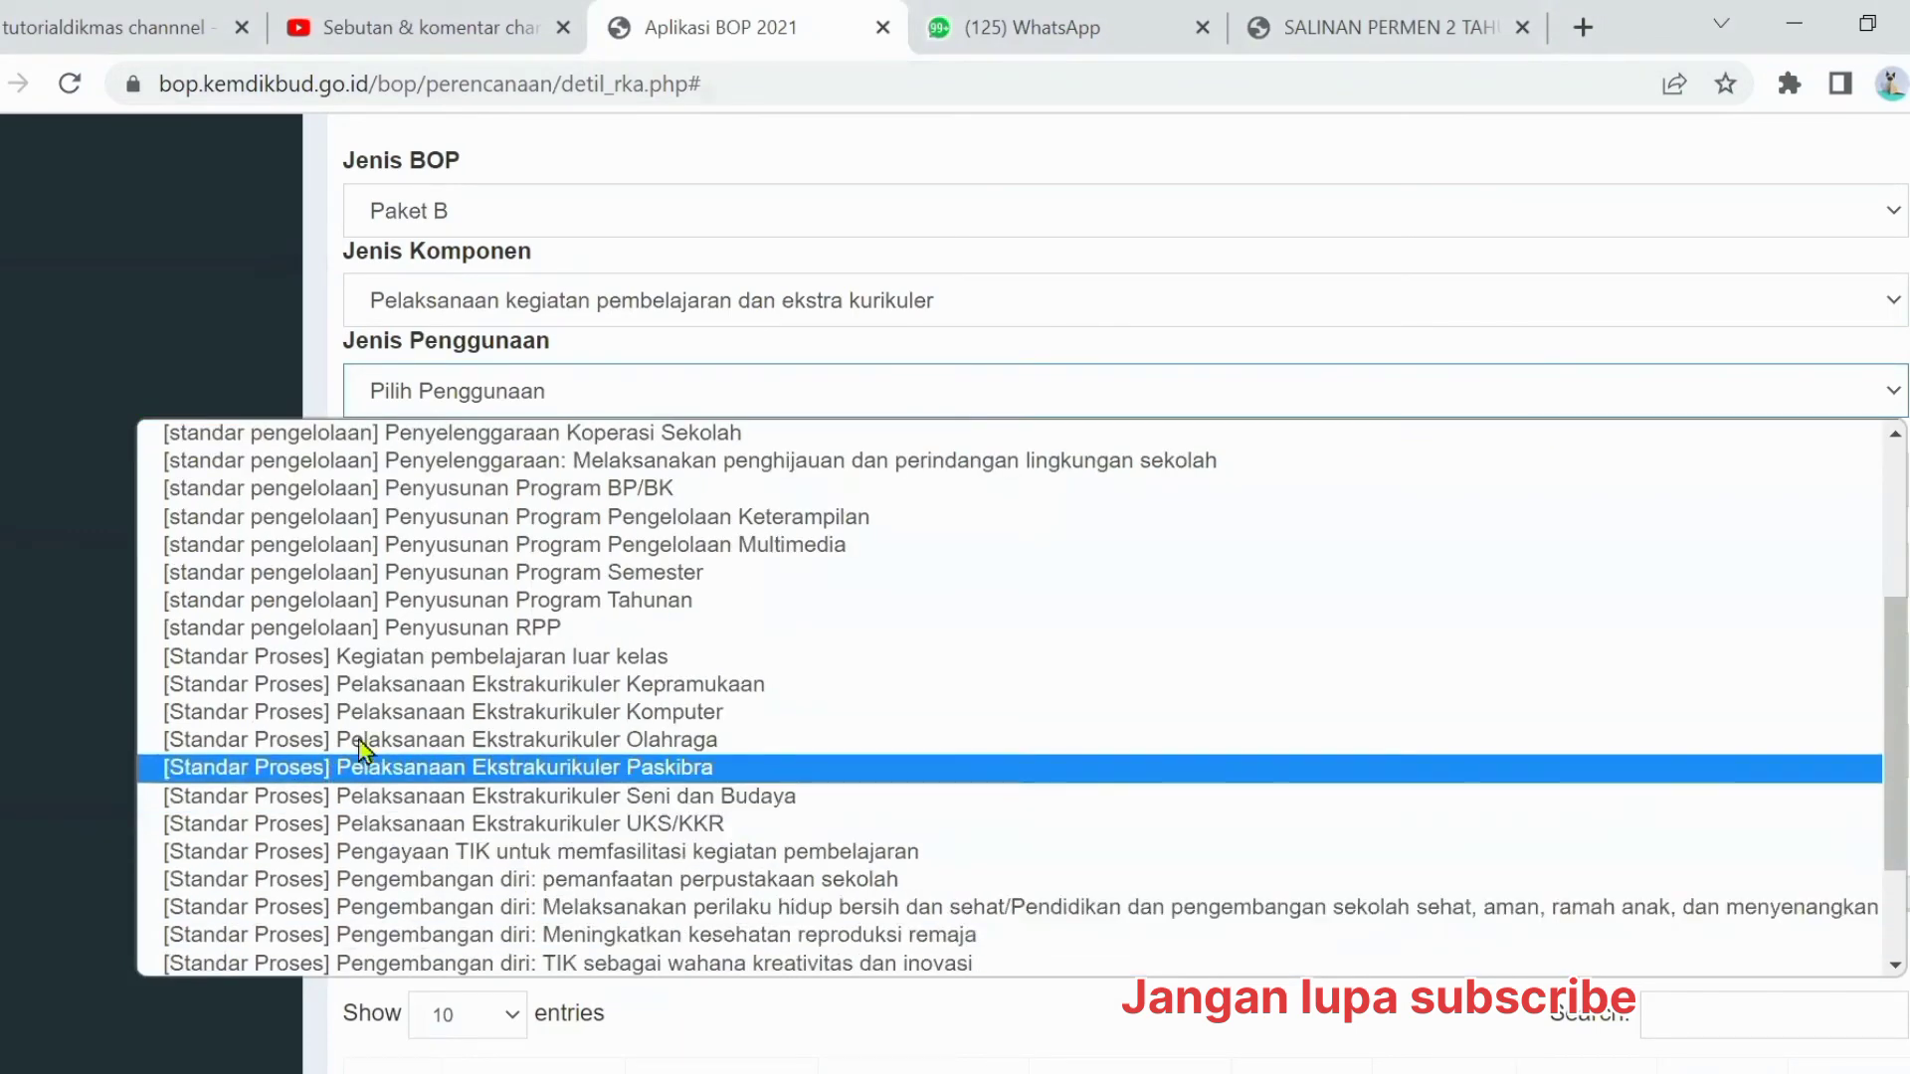
click(550, 713)
Step: Enter Honor as the purchased item or service (Barang/jasa yang dibelanjakan) for the computer extracurricular item
click(396, 482)
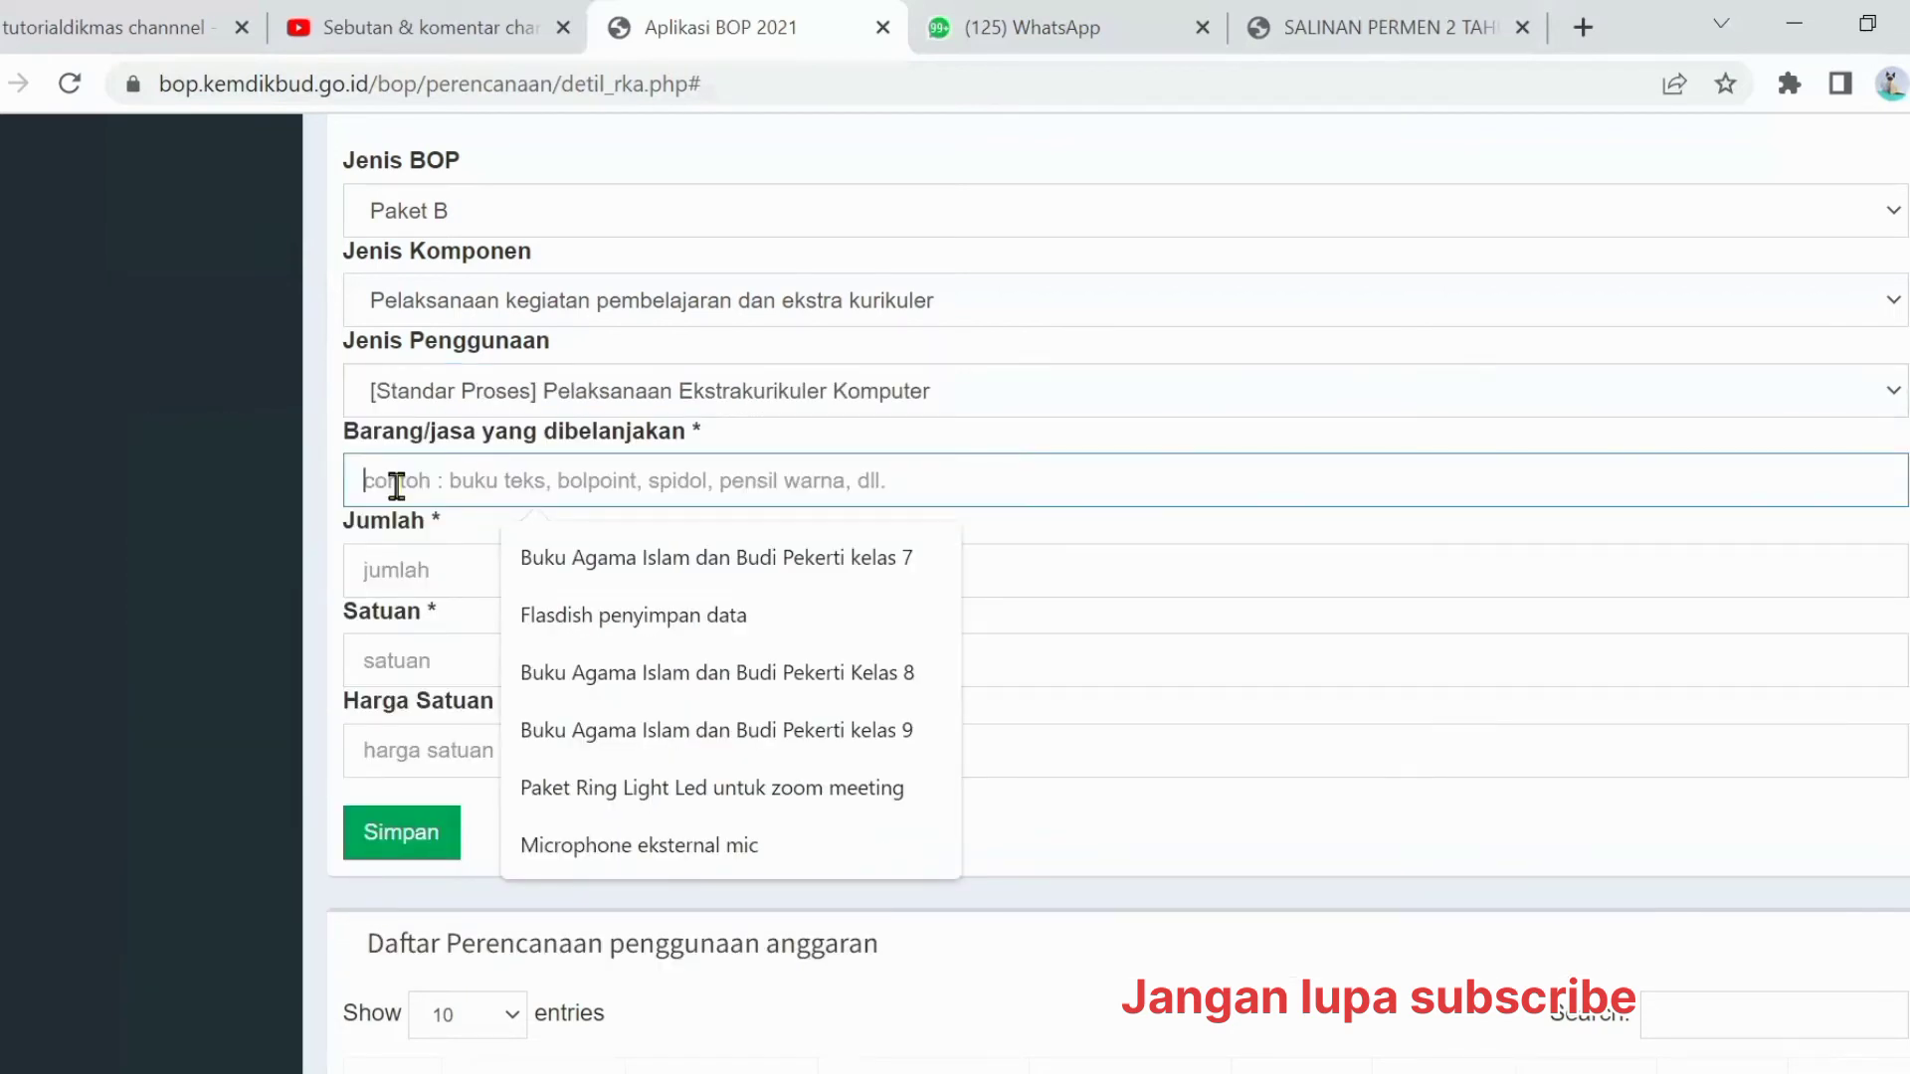
text(Honor)
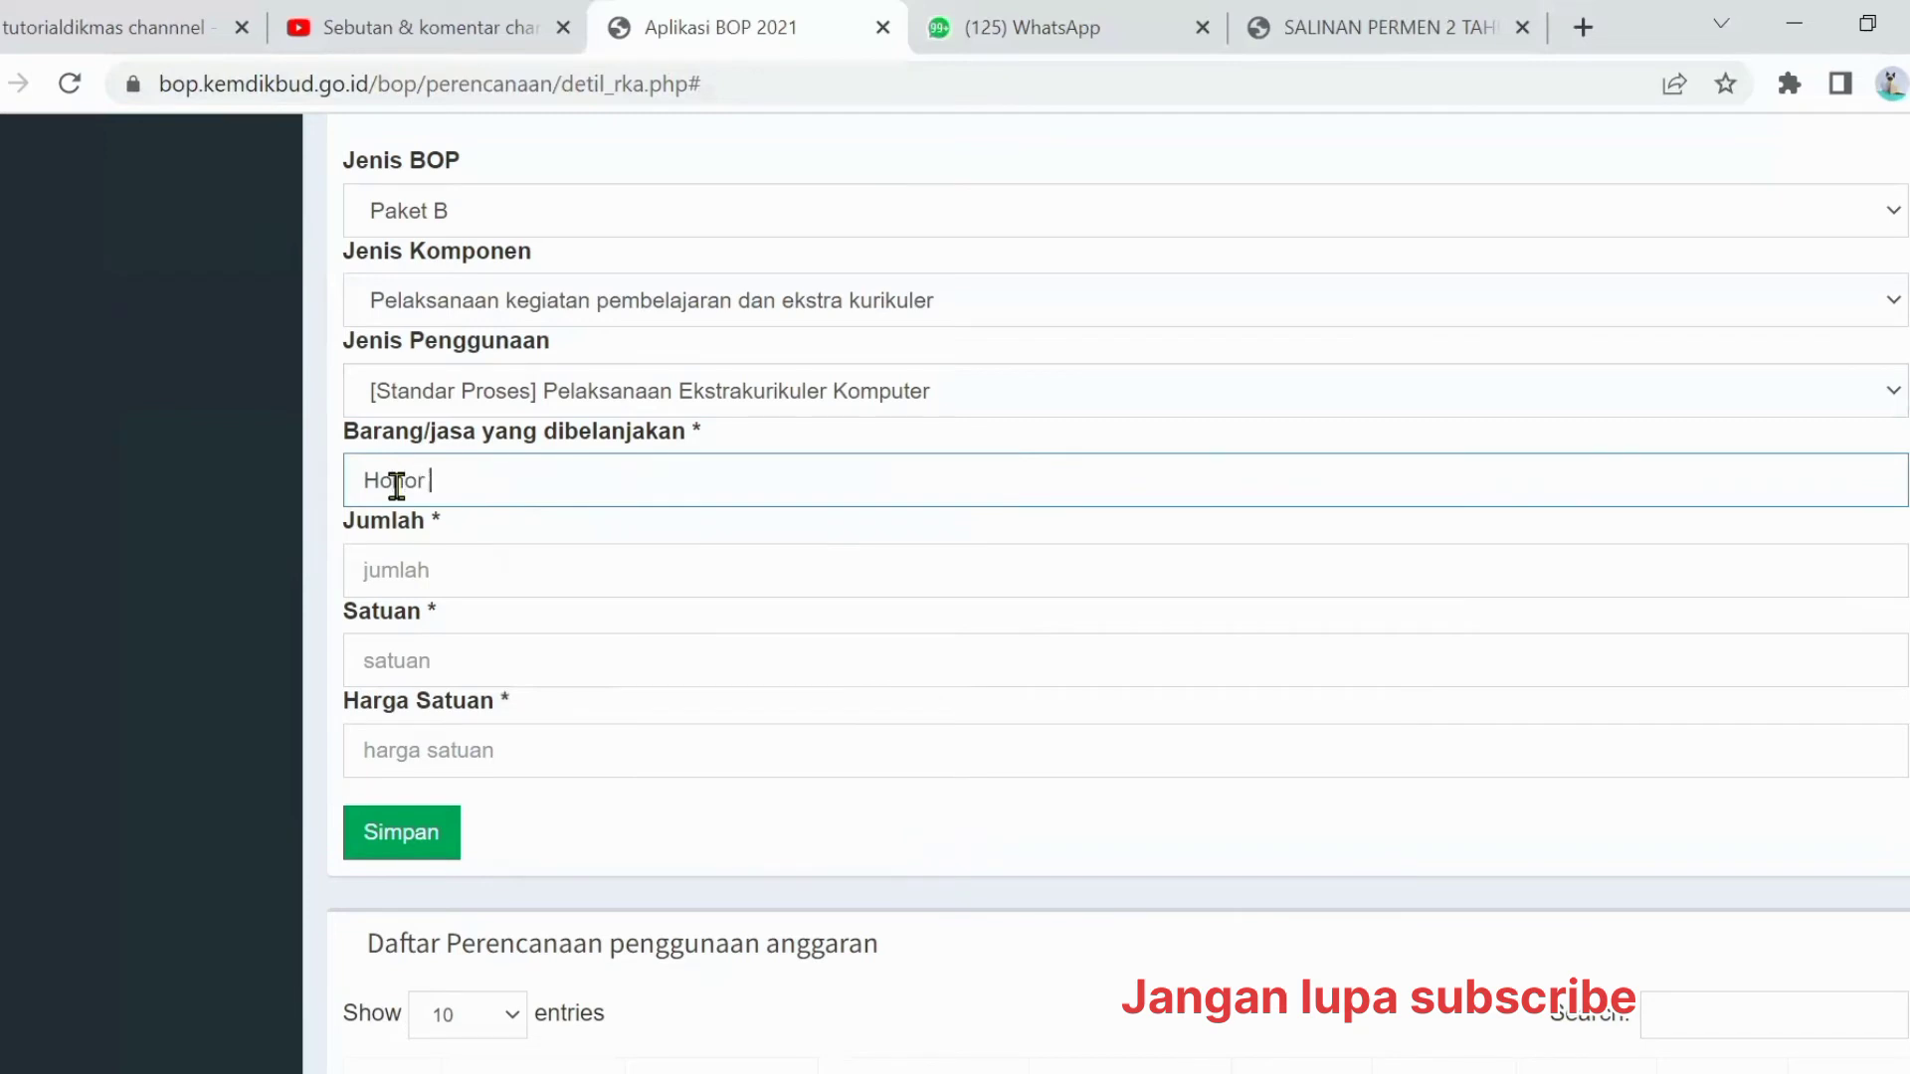